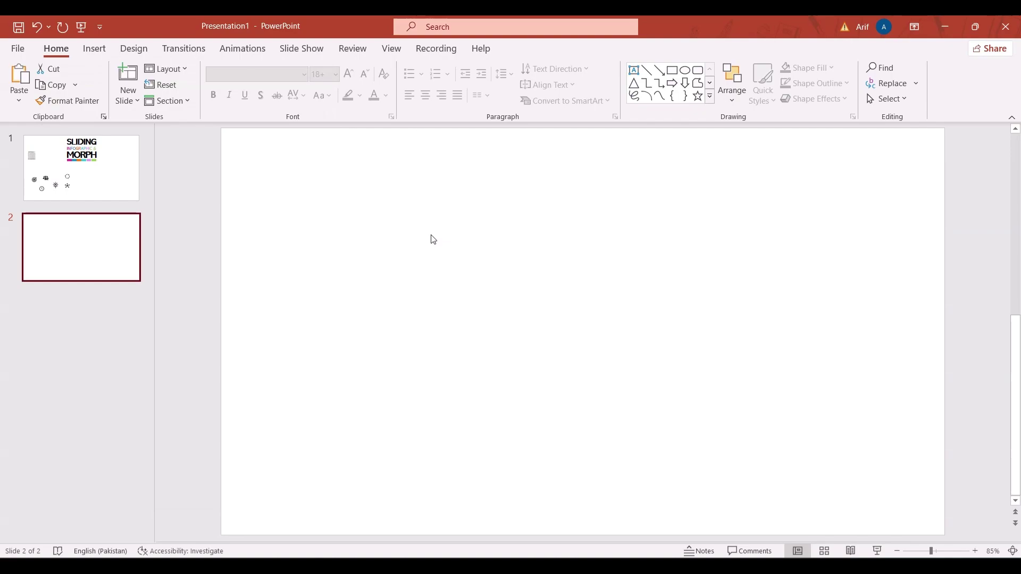
Step: On blank slide 2, draw a tall rounded rectangle on the left side
{"action": "left_click", "coordinate": [86, 176]}
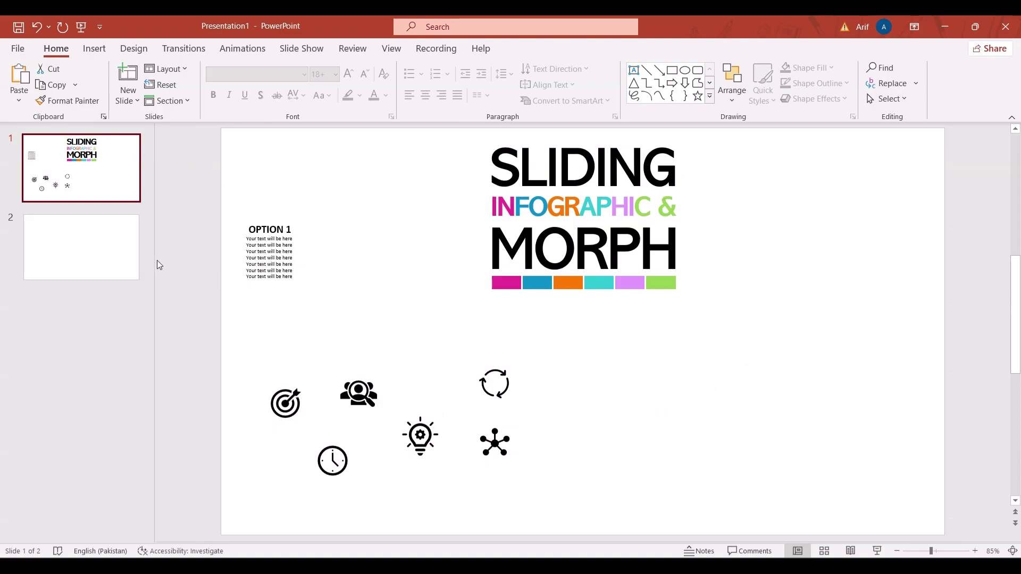
{"action": "left_click", "coordinate": [101, 261]}
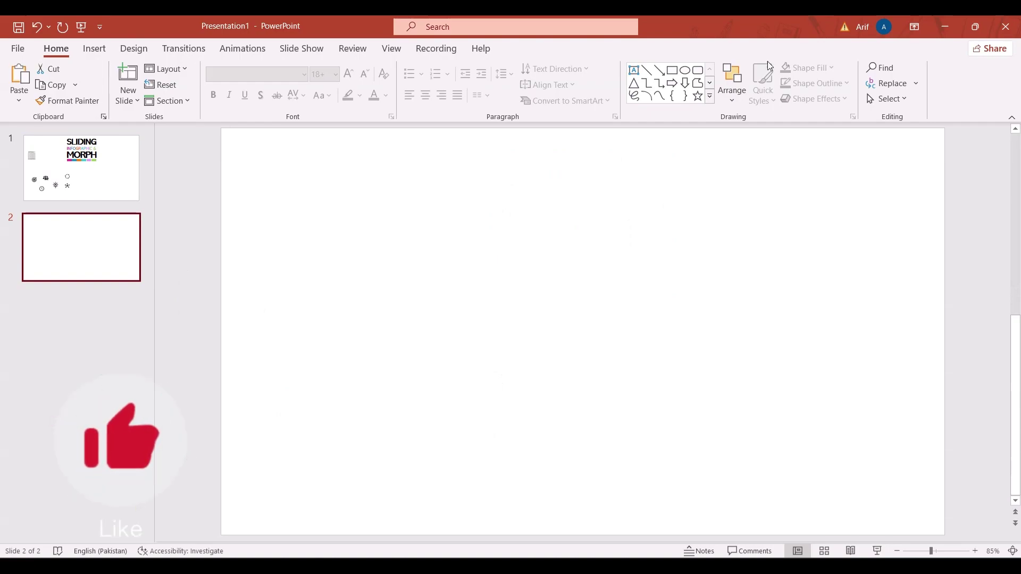
{"action": "left_click", "coordinate": [711, 96]}
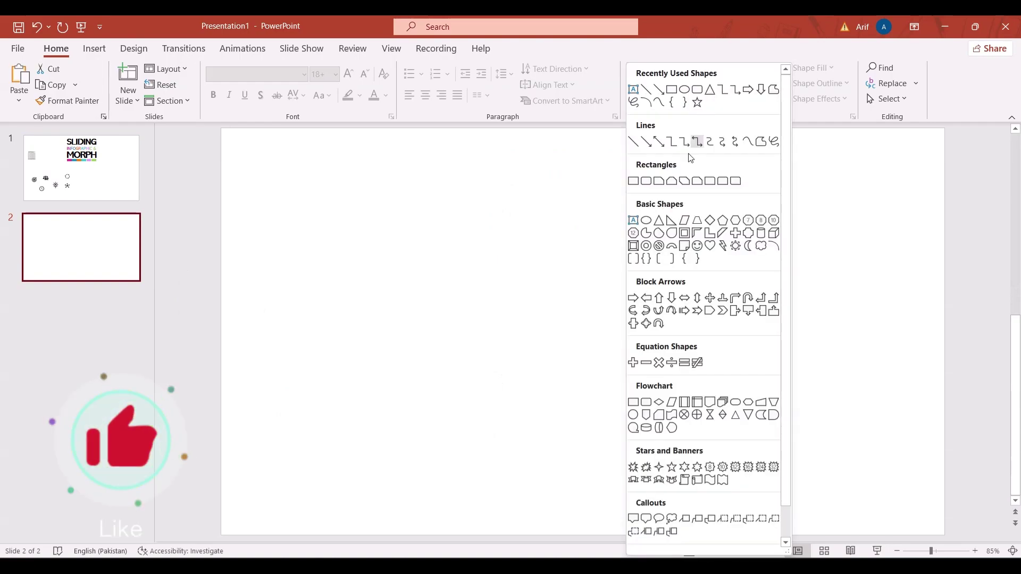
{"action": "left_click", "coordinate": [647, 183]}
{"action": "left_click_drag", "start_coordinate": [305, 256], "coordinate": [366, 405]}
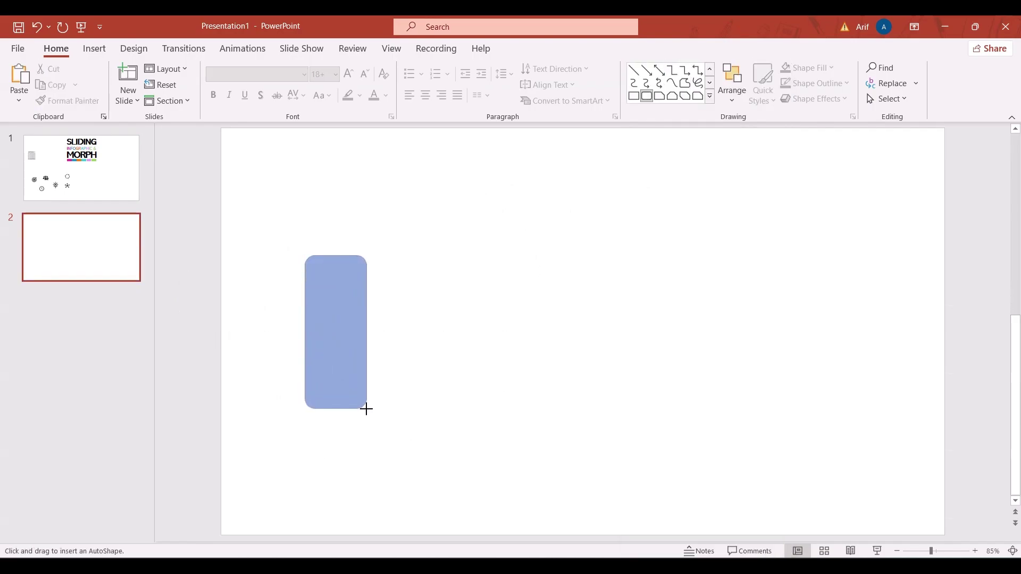
{"action": "left_click_drag", "start_coordinate": [366, 405], "coordinate": [367, 411]}
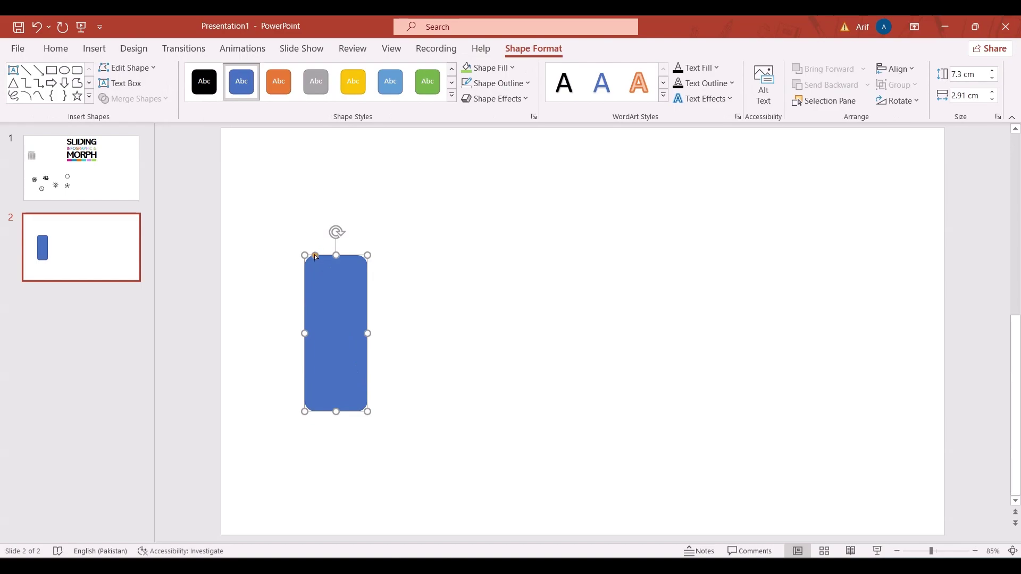
Step: Round it into a pill and turn on guides; centre it on the horizontal guide at 7.3 × 2.91 cm
{"action": "mouse_move", "coordinate": [316, 257]}
{"action": "left_mouse_down"}
{"action": "mouse_move", "coordinate": [339, 333]}
{"action": "mouse_move", "coordinate": [330, 292]}
{"action": "left_mouse_up"}
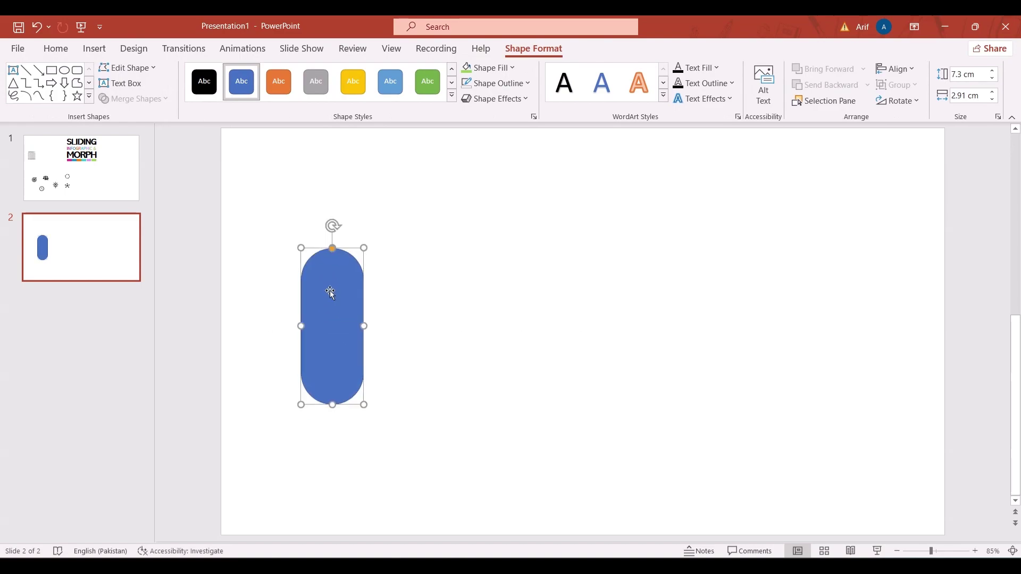
{"action": "left_click", "coordinate": [391, 49]}
{"action": "left_click", "coordinate": [267, 99]}
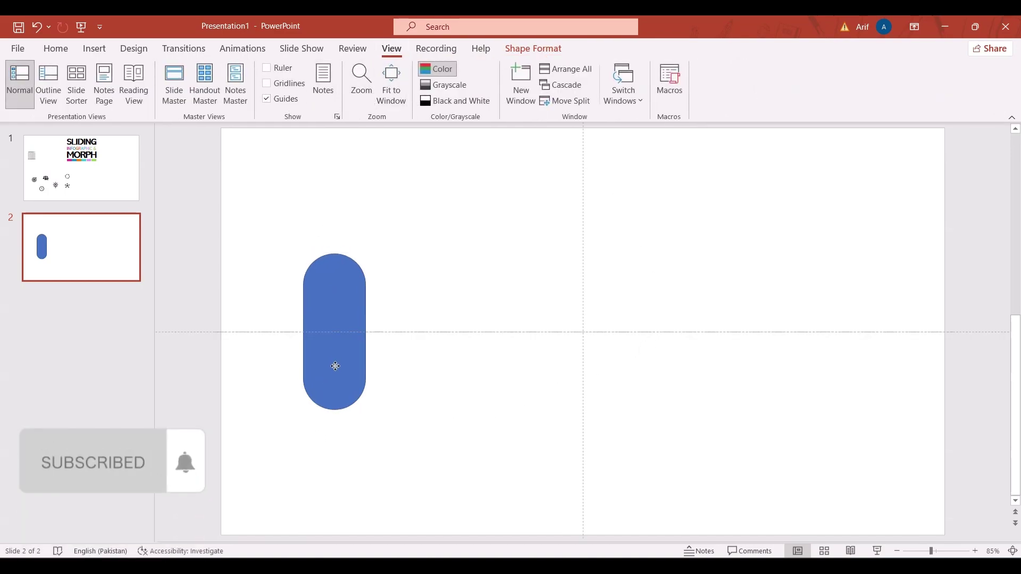
{"action": "left_click_drag", "start_coordinate": [331, 365], "coordinate": [331, 371]}
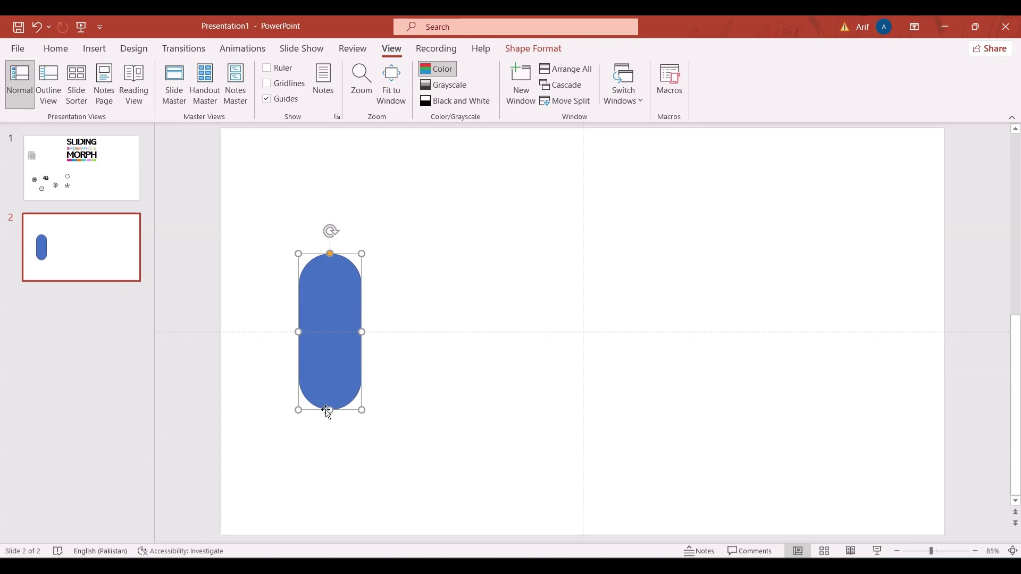
{"action": "mouse_move", "coordinate": [331, 411]}
{"action": "left_mouse_down"}
{"action": "mouse_move", "coordinate": [330, 422]}
{"action": "mouse_move", "coordinate": [343, 381]}
{"action": "left_mouse_up"}
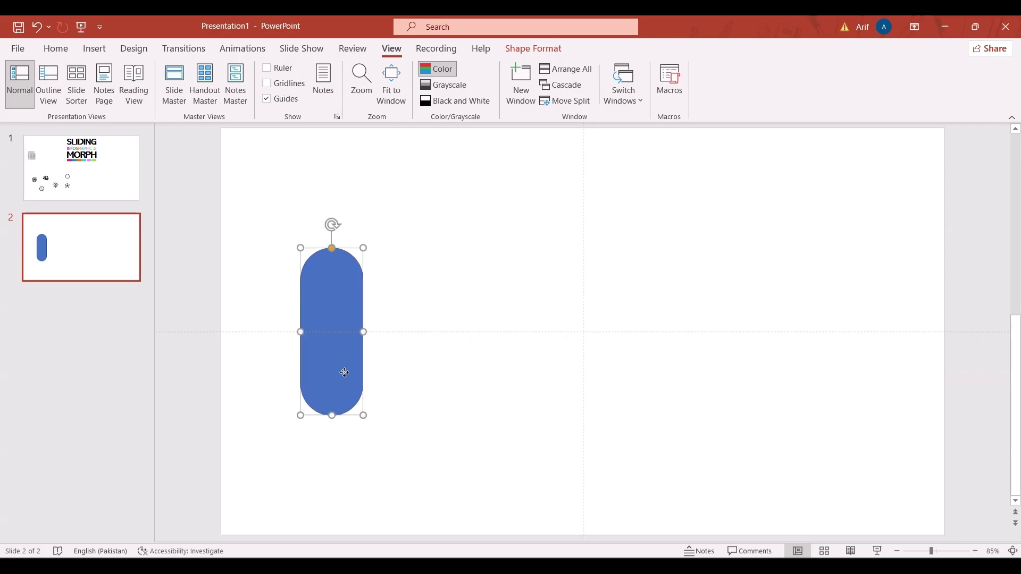
Step: Remove the pill's outline and fill it with light grey
{"action": "left_click", "coordinate": [56, 49]}
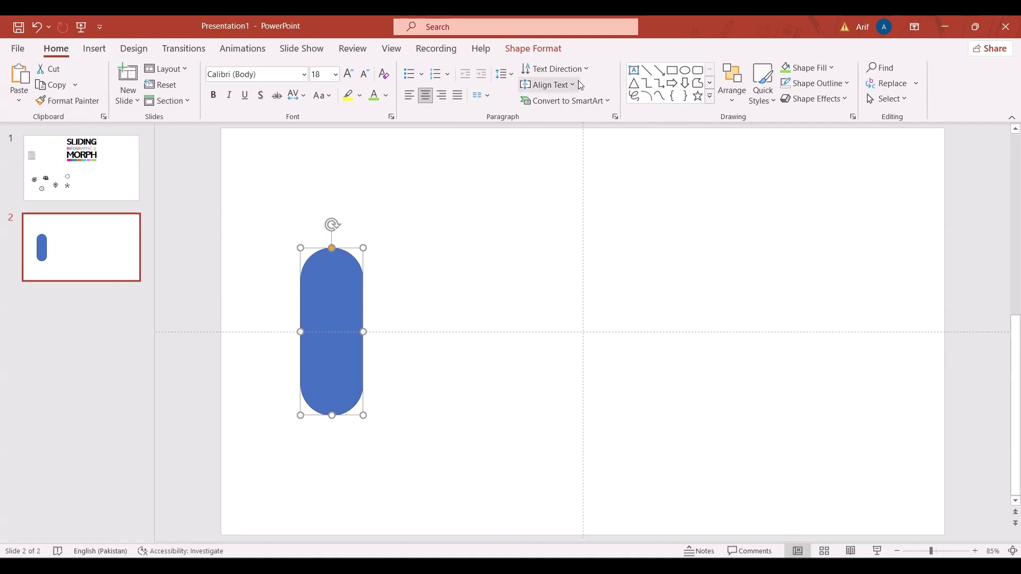
{"action": "left_click", "coordinate": [815, 99]}
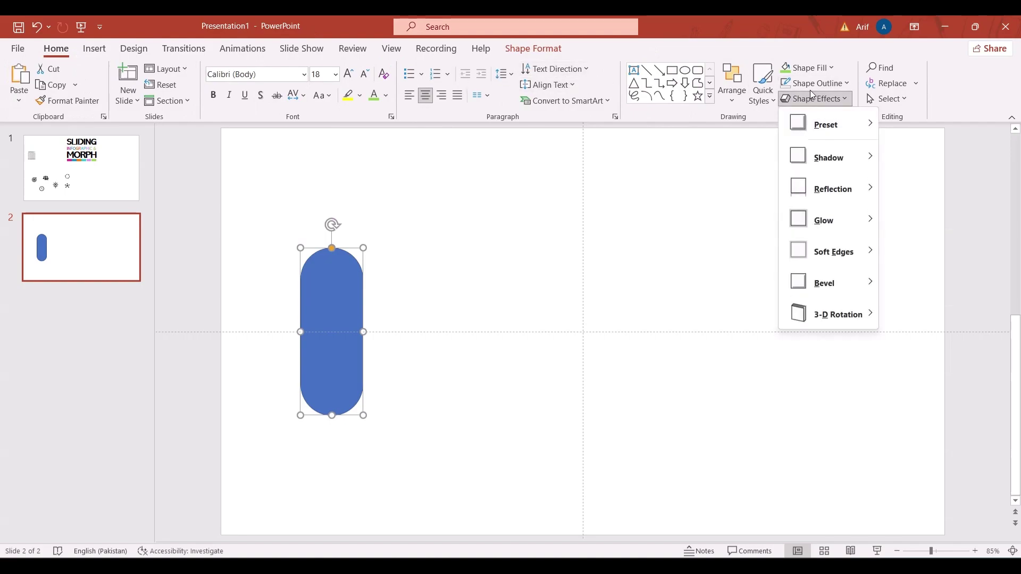
{"action": "left_click", "coordinate": [810, 84]}
{"action": "left_click", "coordinate": [822, 267]}
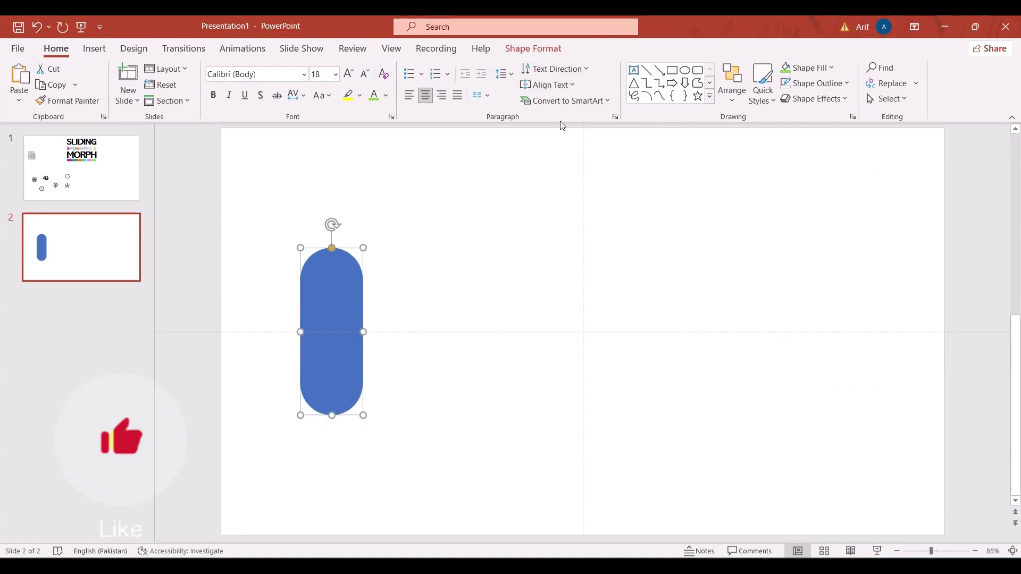
{"action": "left_click", "coordinate": [806, 69]}
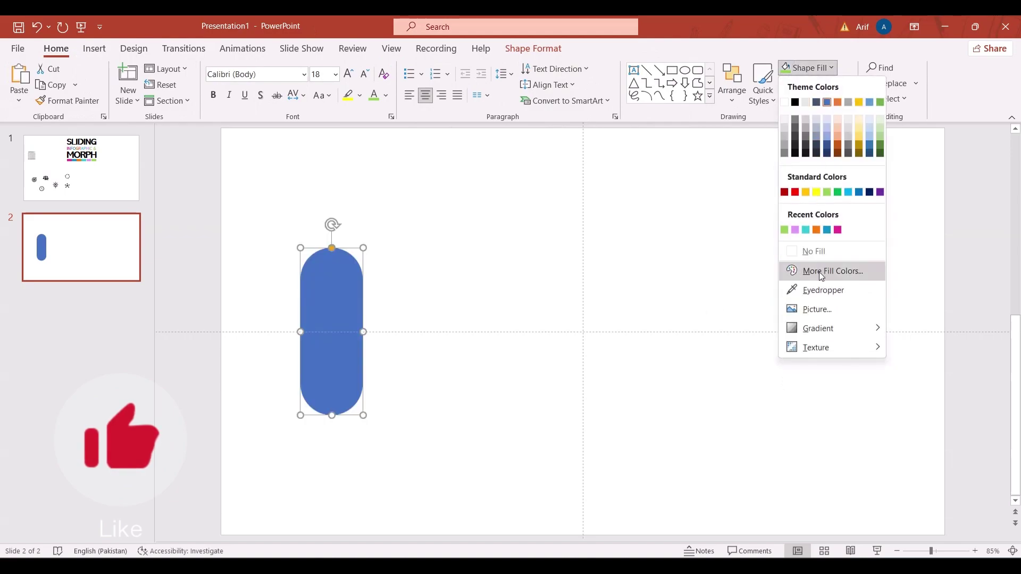
{"action": "left_click", "coordinate": [784, 120]}
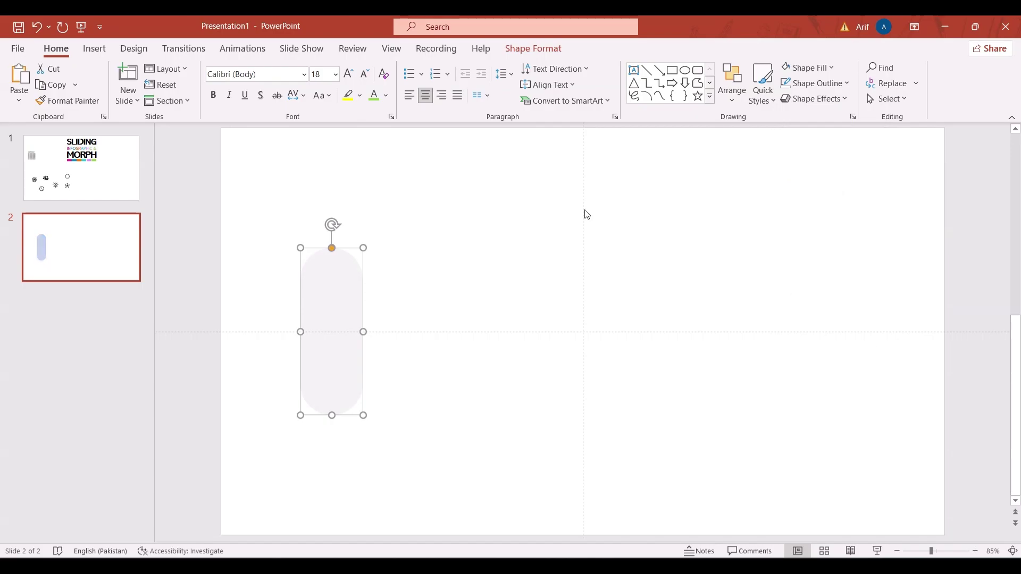
{"action": "left_click", "coordinate": [383, 289]}
{"action": "left_click", "coordinate": [340, 302]}
Step: Give the pill an Inside: Top Left inner shadow
{"action": "left_click", "coordinate": [514, 52]}
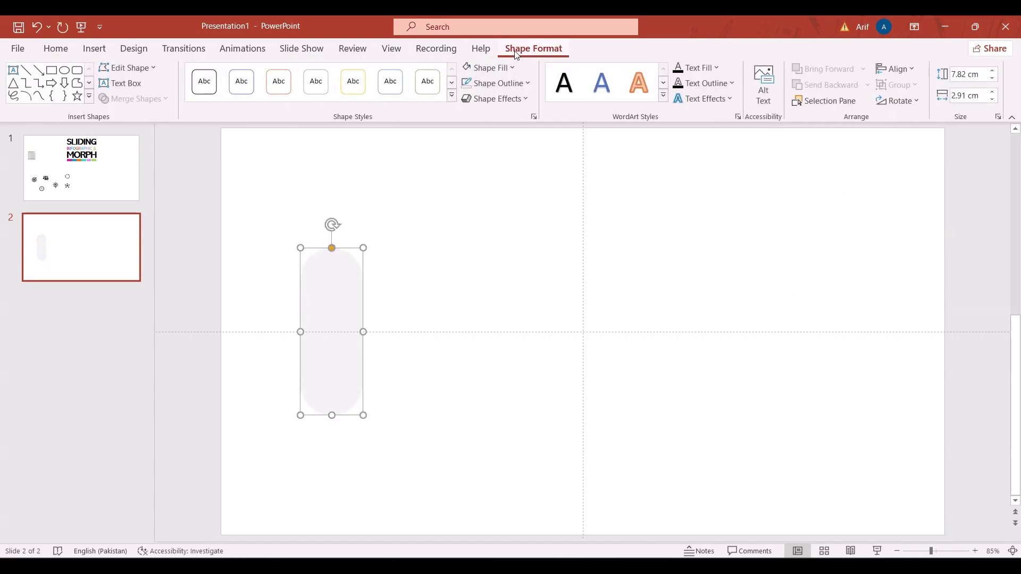
{"action": "left_click", "coordinate": [506, 100]}
{"action": "mouse_move", "coordinate": [509, 157]}
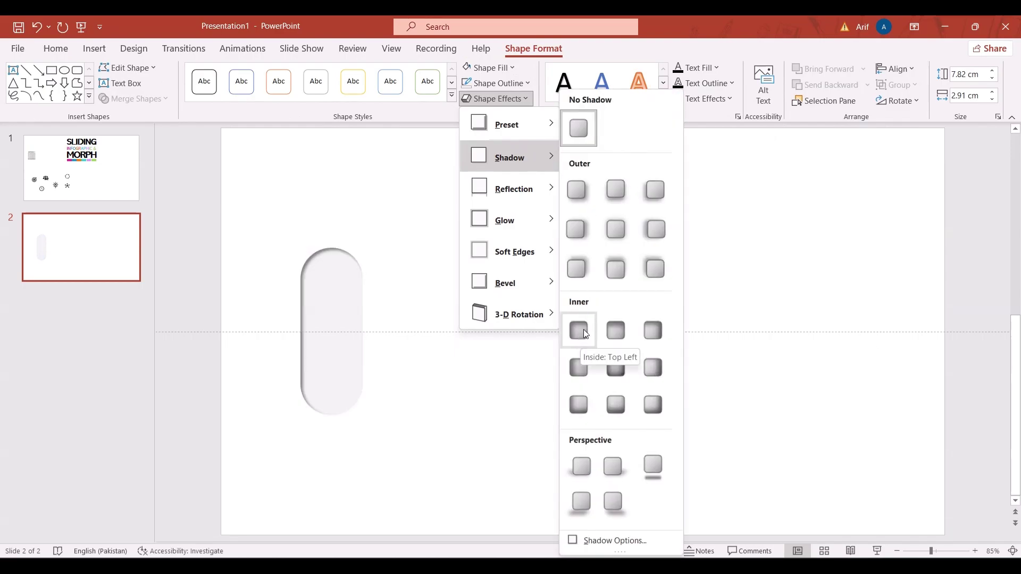
{"action": "left_click", "coordinate": [583, 330]}
{"action": "left_click", "coordinate": [428, 341]}
{"action": "left_click", "coordinate": [320, 265]}
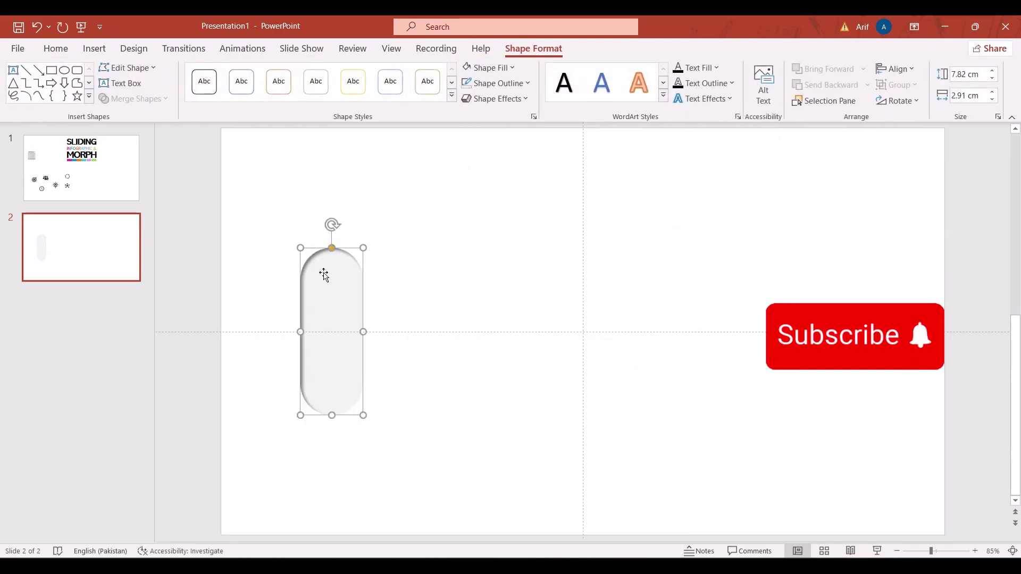
{"action": "left_click", "coordinate": [417, 342]}
Step: Draw a 2.91 cm circle matching the pill's width at its top
{"action": "left_click", "coordinate": [687, 71]}
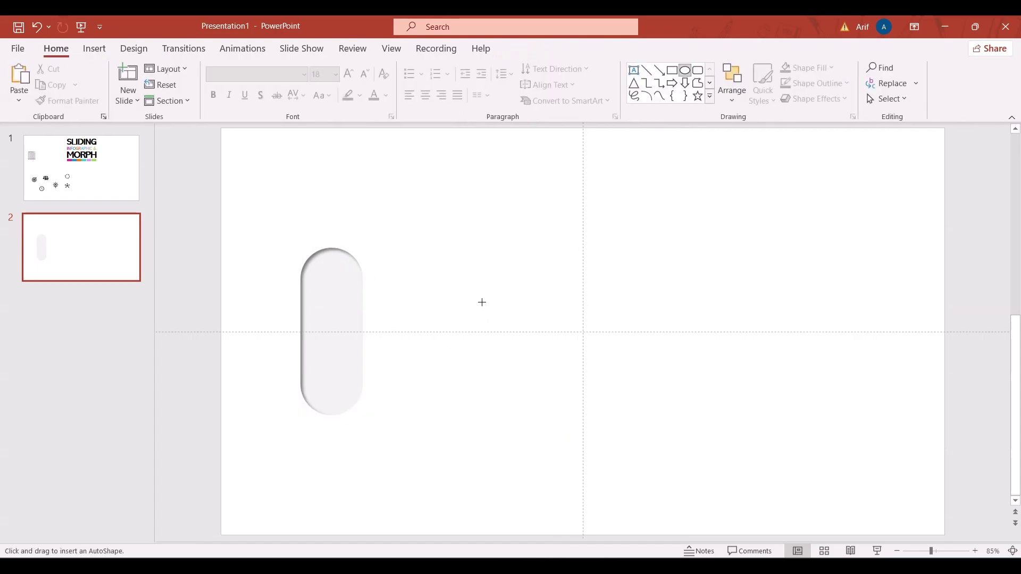
{"action": "mouse_move", "coordinate": [435, 287]}
{"action": "left_mouse_down"}
{"action": "mouse_move", "coordinate": [450, 307]}
{"action": "mouse_move", "coordinate": [337, 285]}
{"action": "left_mouse_up"}
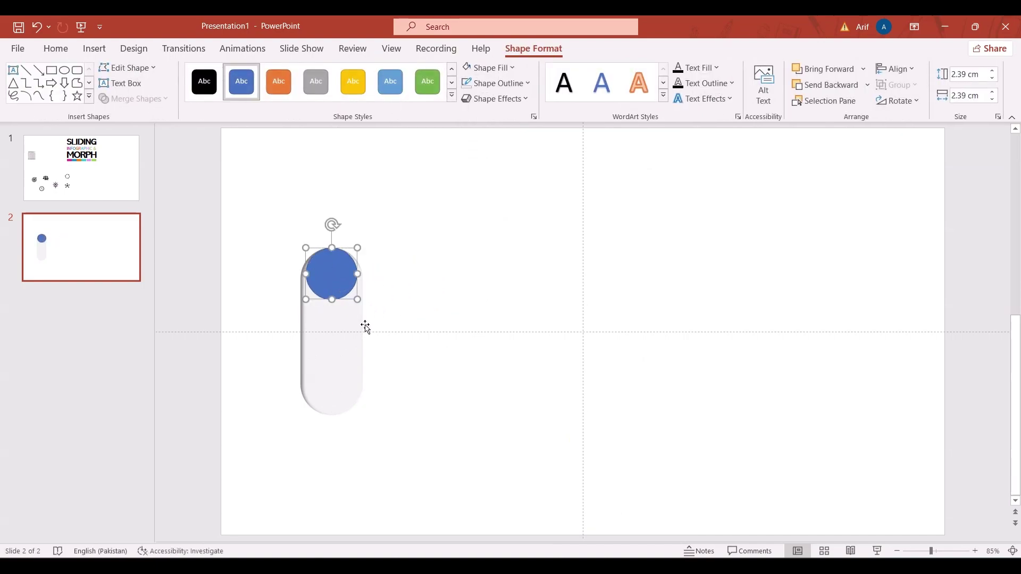
{"action": "mouse_move", "coordinate": [358, 299]}
{"action": "left_mouse_down"}
{"action": "mouse_move", "coordinate": [344, 304]}
{"action": "mouse_move", "coordinate": [344, 280]}
{"action": "left_mouse_up"}
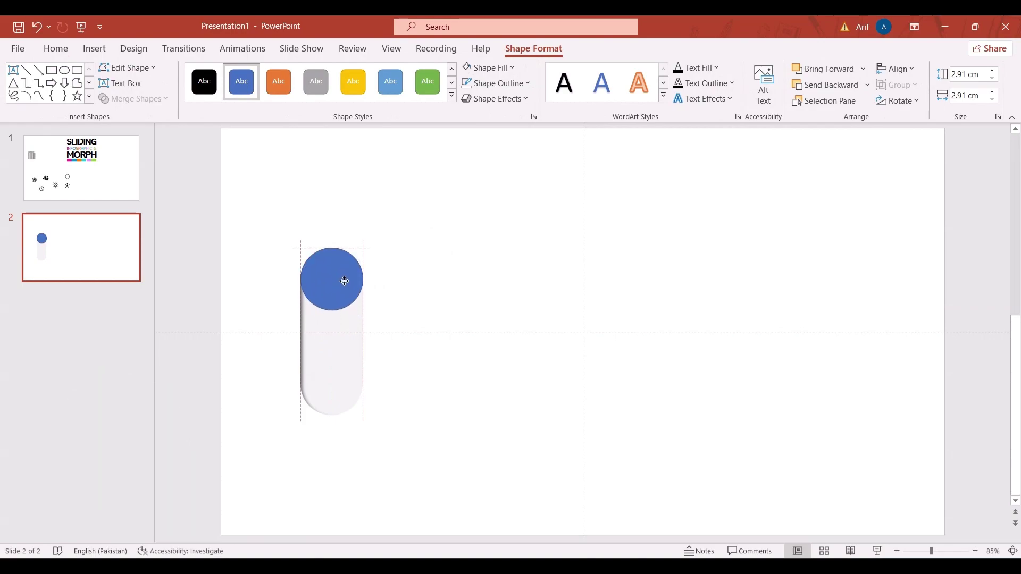
{"action": "left_click_drag", "start_coordinate": [345, 280], "coordinate": [343, 280]}
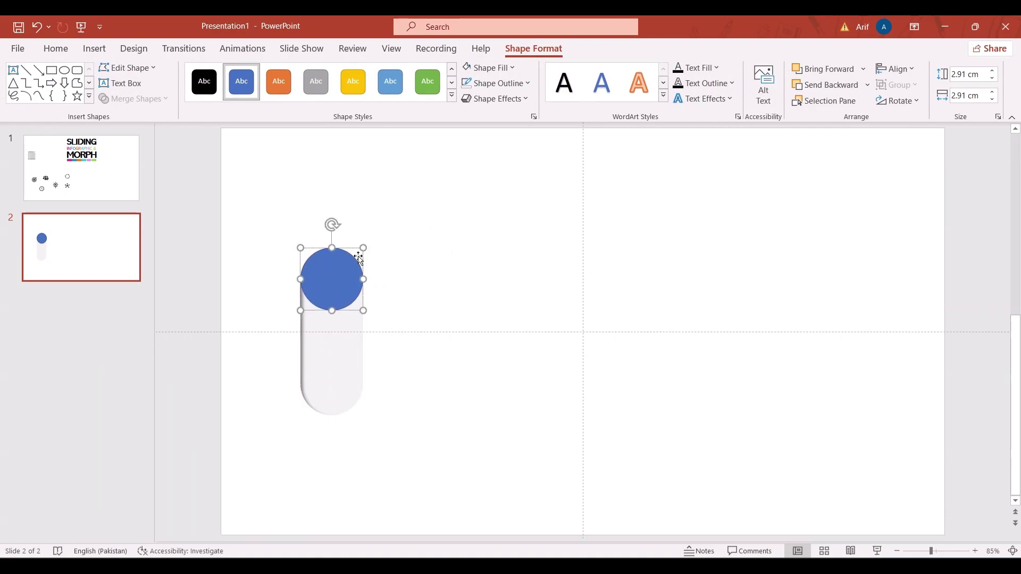
Step: Remove the circle's outline and fill it with light grey
{"action": "left_click", "coordinate": [477, 85]}
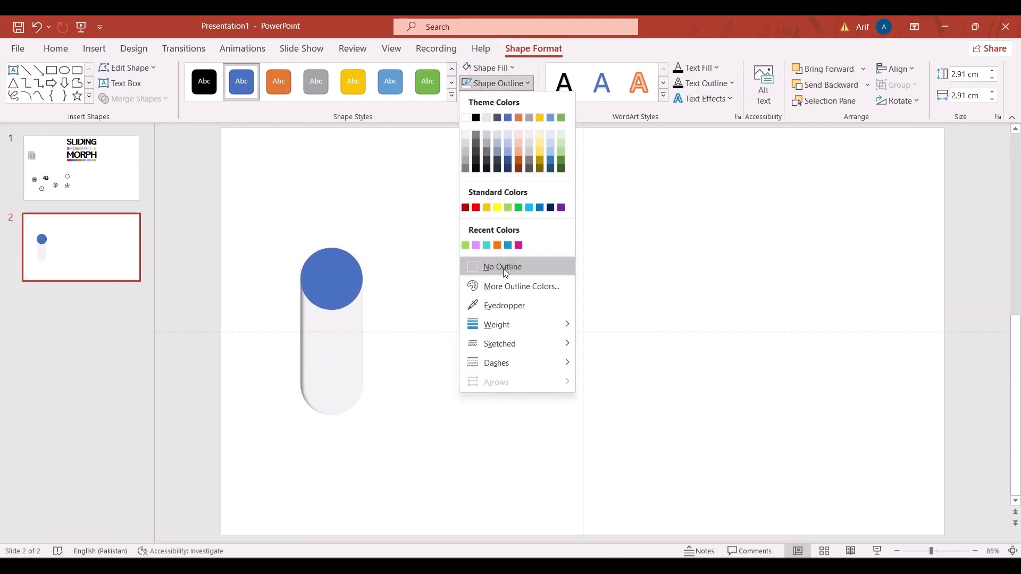
{"action": "left_click", "coordinate": [503, 269]}
{"action": "left_click", "coordinate": [487, 68]}
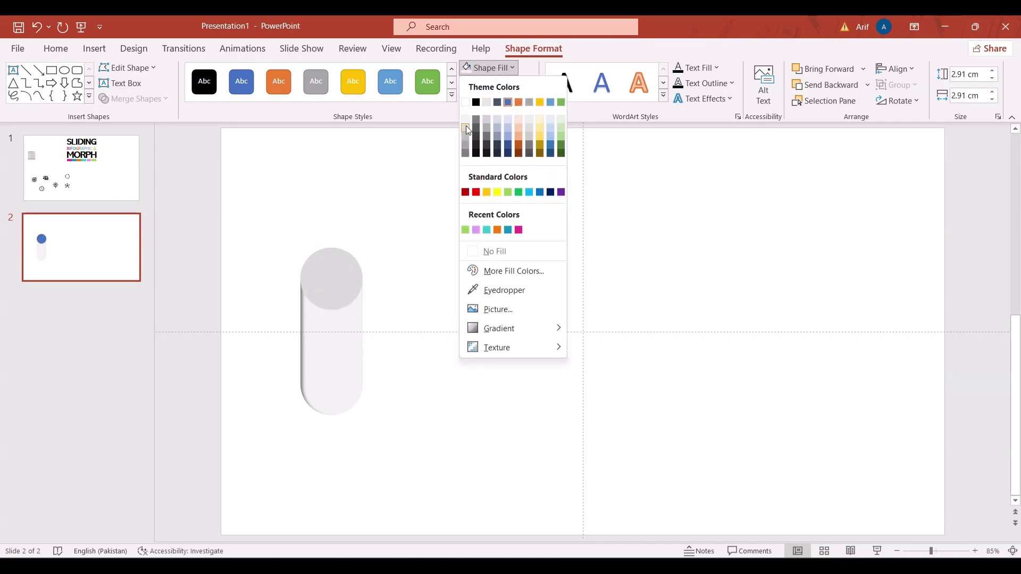
{"action": "left_click", "coordinate": [466, 125]}
{"action": "left_click", "coordinate": [460, 256]}
{"action": "left_click", "coordinate": [352, 286]}
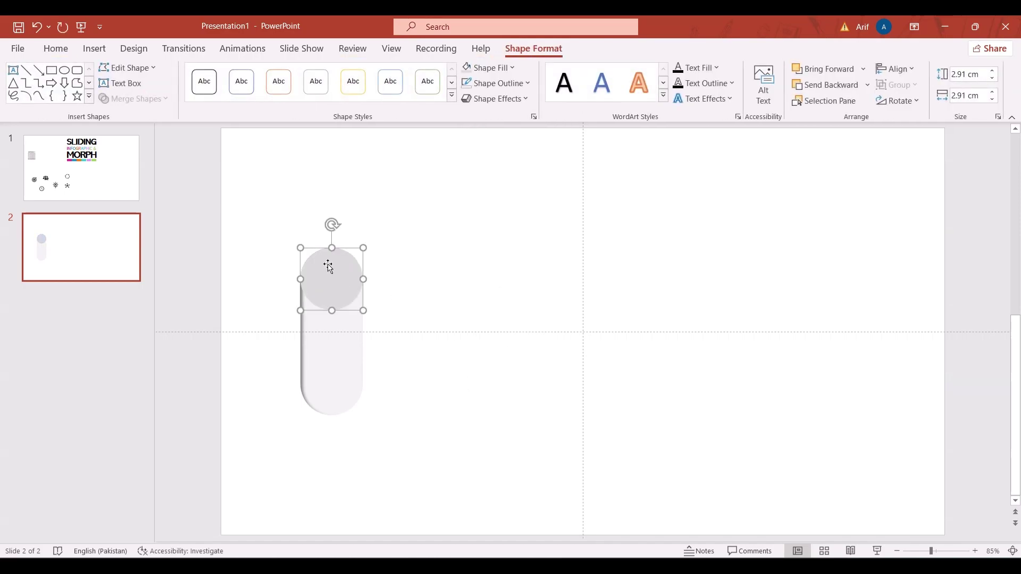
{"action": "left_click", "coordinate": [383, 285]}
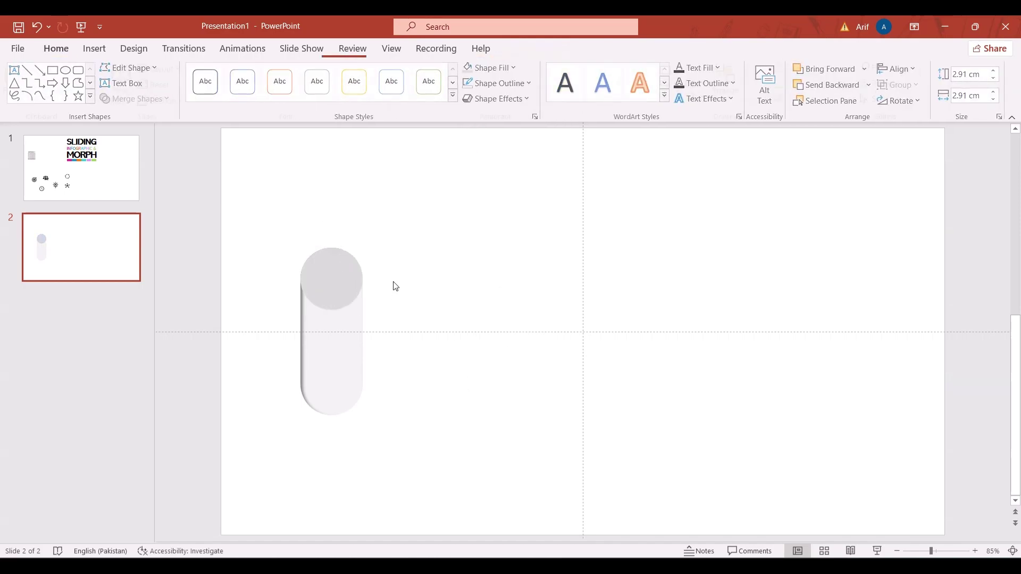
Step: Set slide 2's background to a picture fill using the world map from Desktop > POWERPOINTS > IMAGES
{"action": "right_click", "coordinate": [458, 268]}
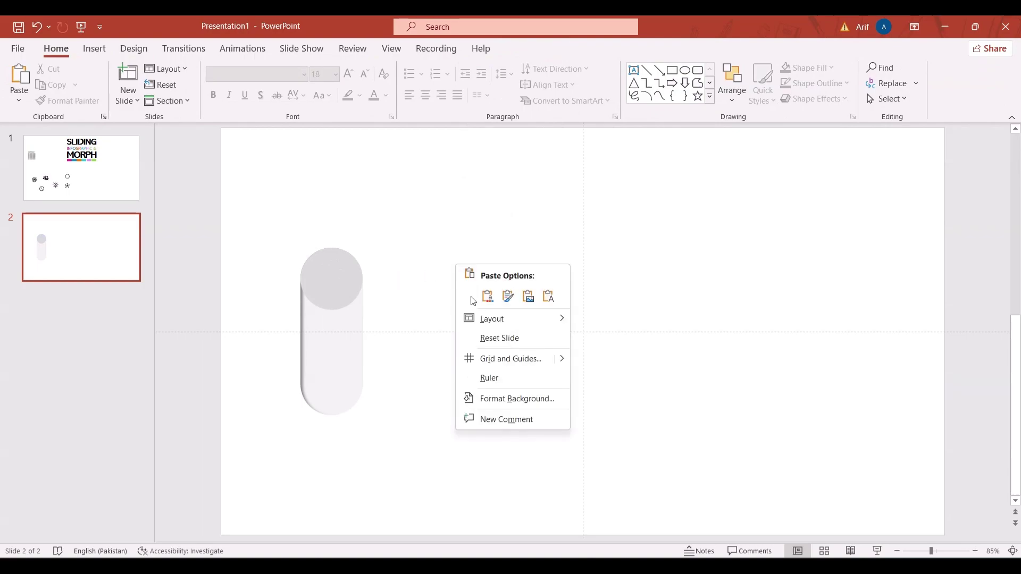
{"action": "left_click", "coordinate": [510, 398]}
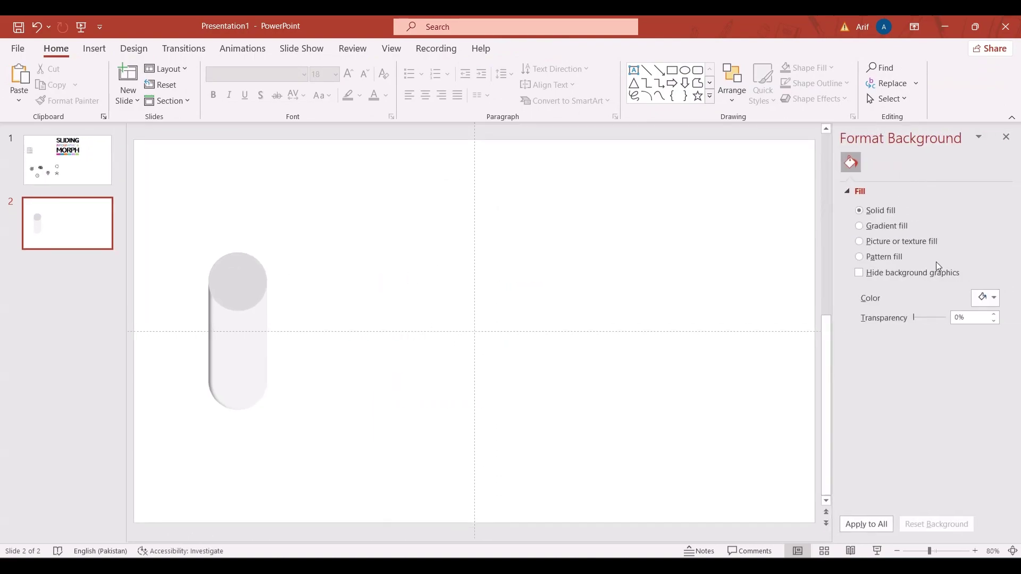
{"action": "left_click", "coordinate": [883, 242]}
{"action": "left_click", "coordinate": [878, 313]}
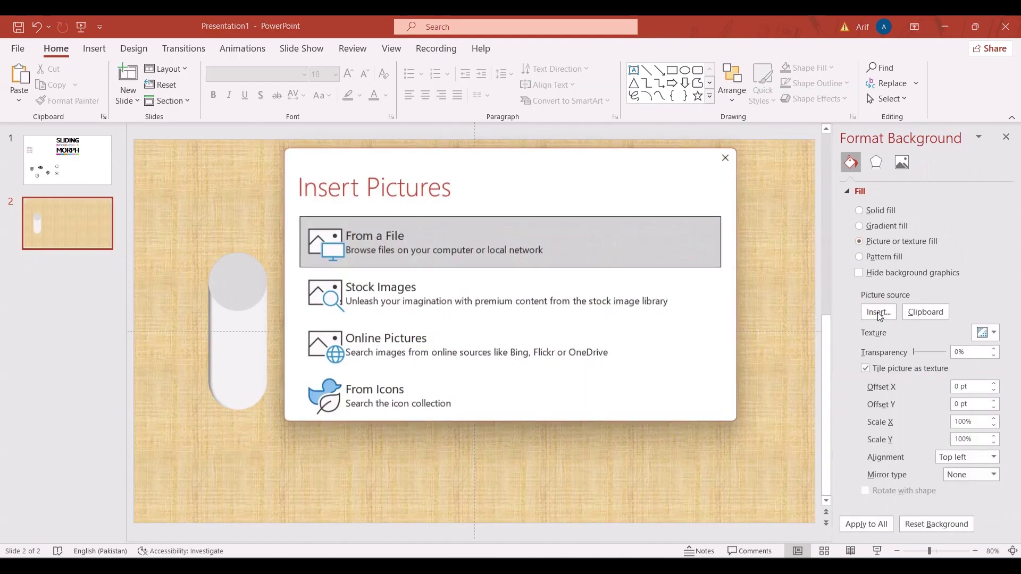
{"action": "left_click", "coordinate": [456, 226]}
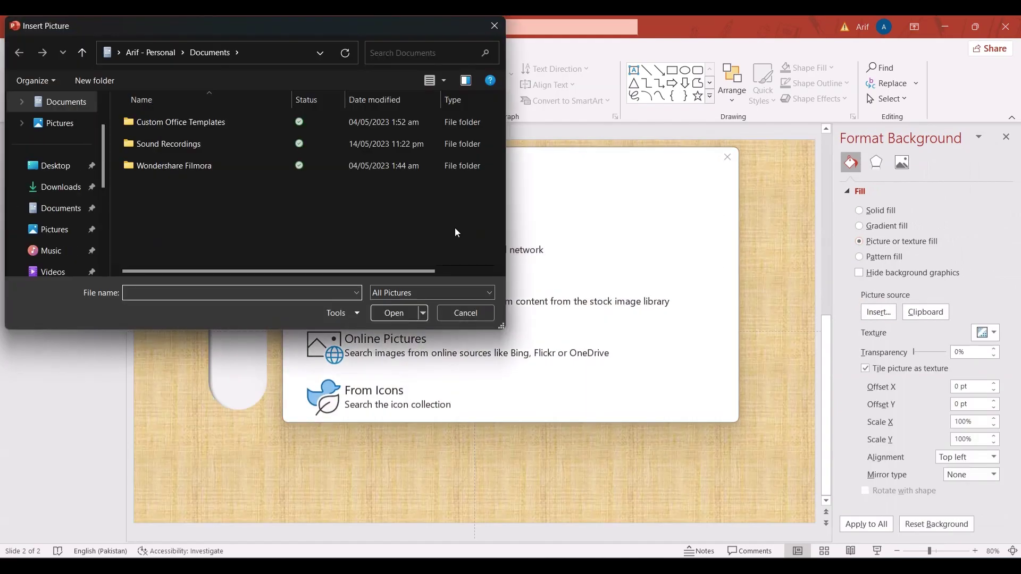
{"action": "left_click", "coordinate": [49, 167]}
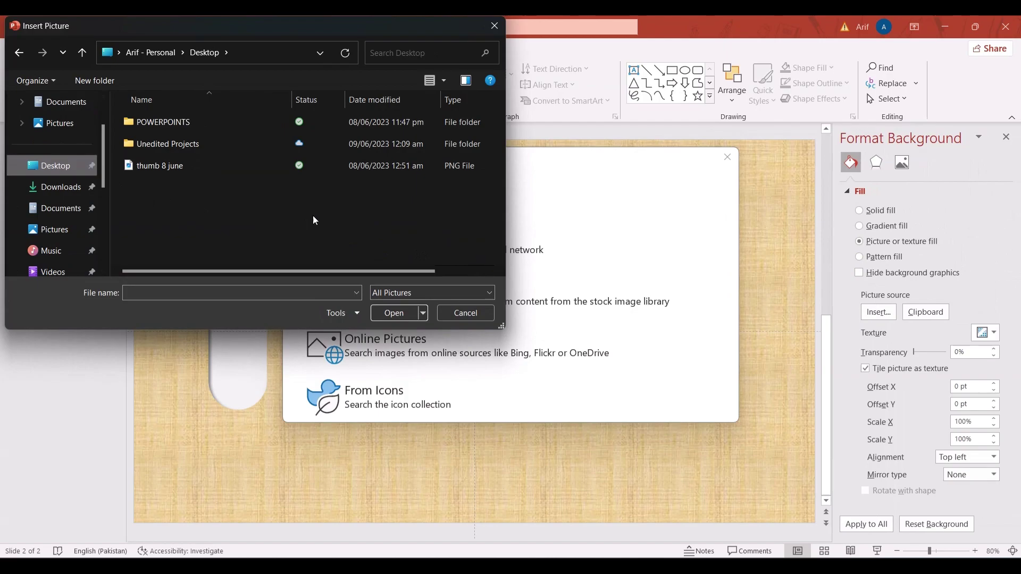
{"action": "double_click", "coordinate": [173, 123]}
{"action": "double_click", "coordinate": [168, 123]}
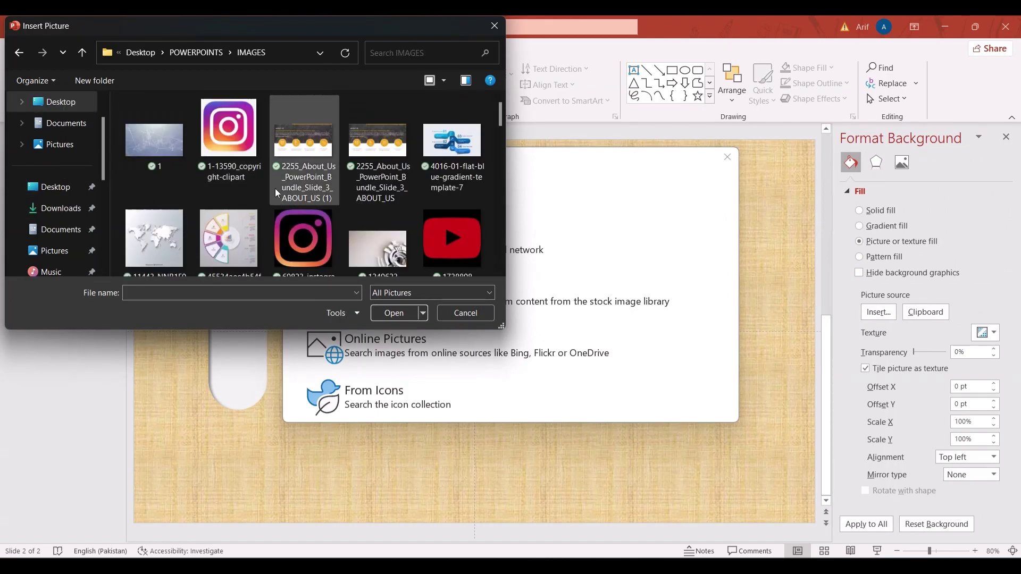
{"action": "left_click", "coordinate": [181, 238]}
{"action": "left_click", "coordinate": [399, 318]}
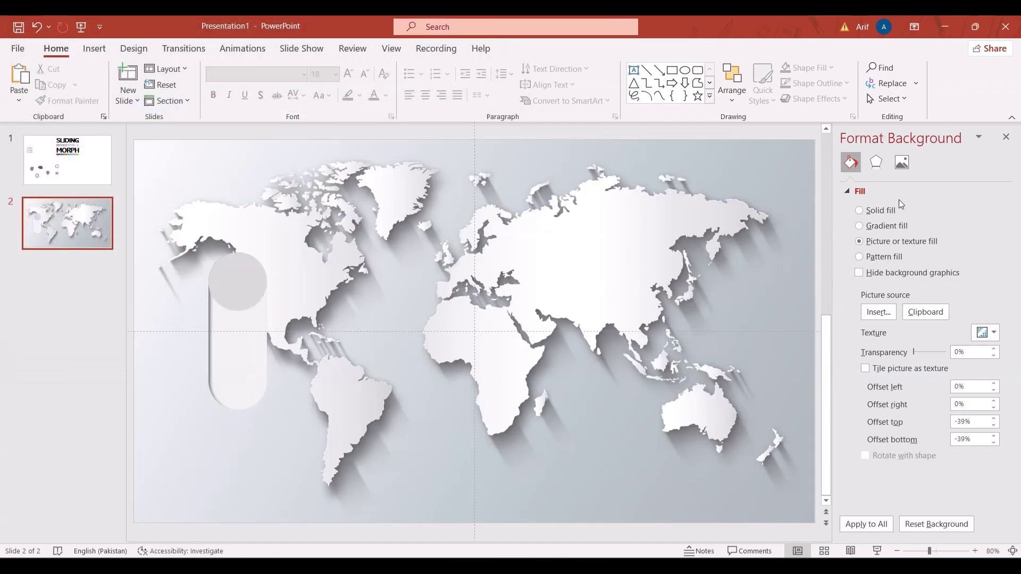
Step: Try brightness/contrast presets for the background, settling on brightness -40% and contrast 13%
{"action": "left_click", "coordinate": [902, 162]}
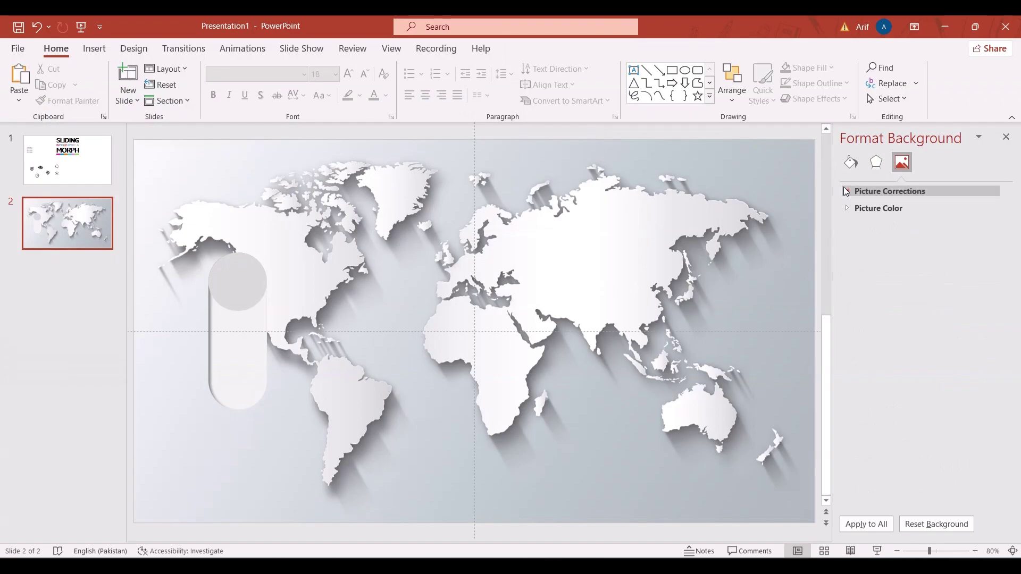
{"action": "left_click", "coordinate": [846, 191]}
{"action": "left_click", "coordinate": [984, 275]}
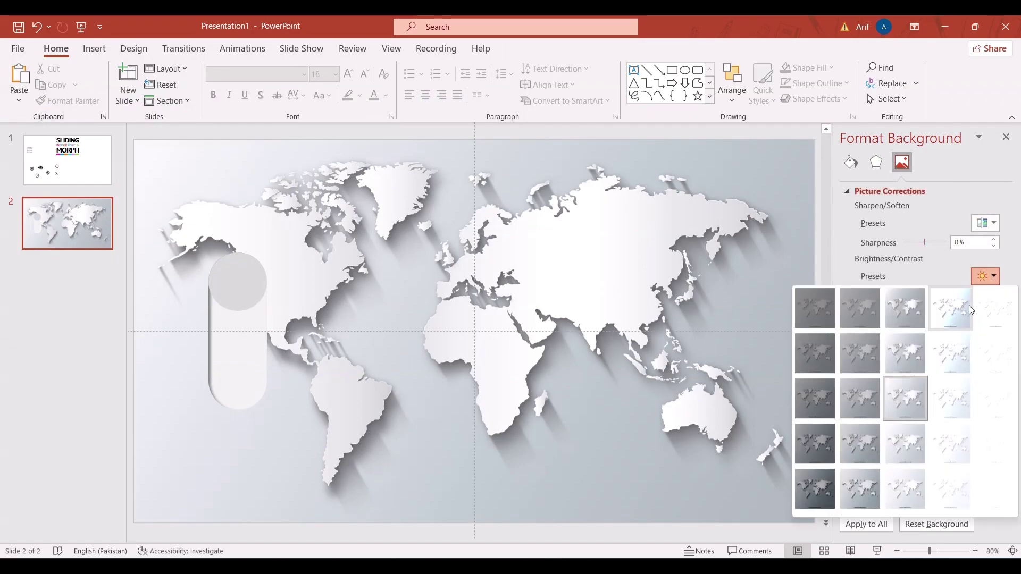
{"action": "left_click", "coordinate": [864, 428]}
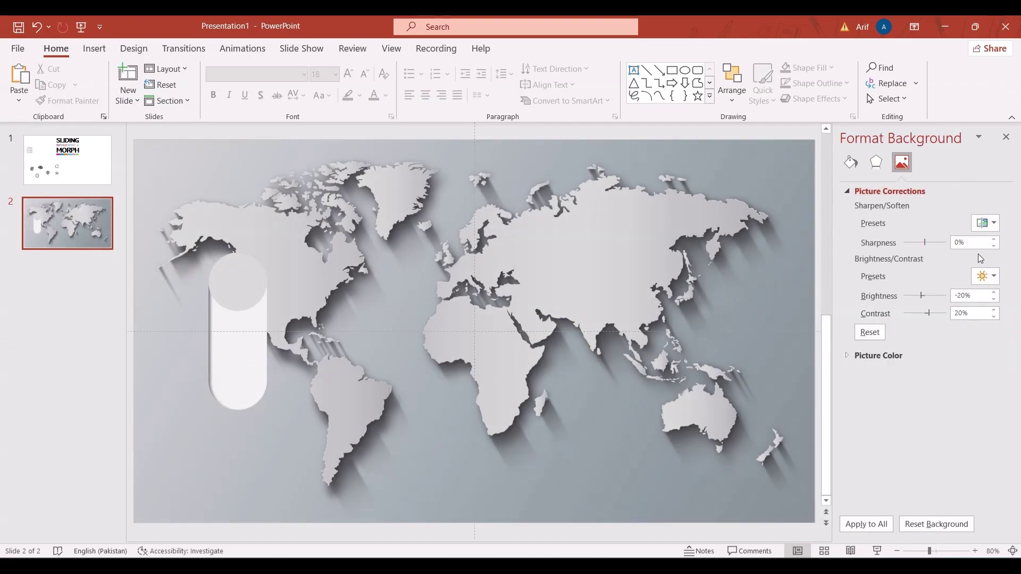
{"action": "left_click", "coordinate": [984, 276]}
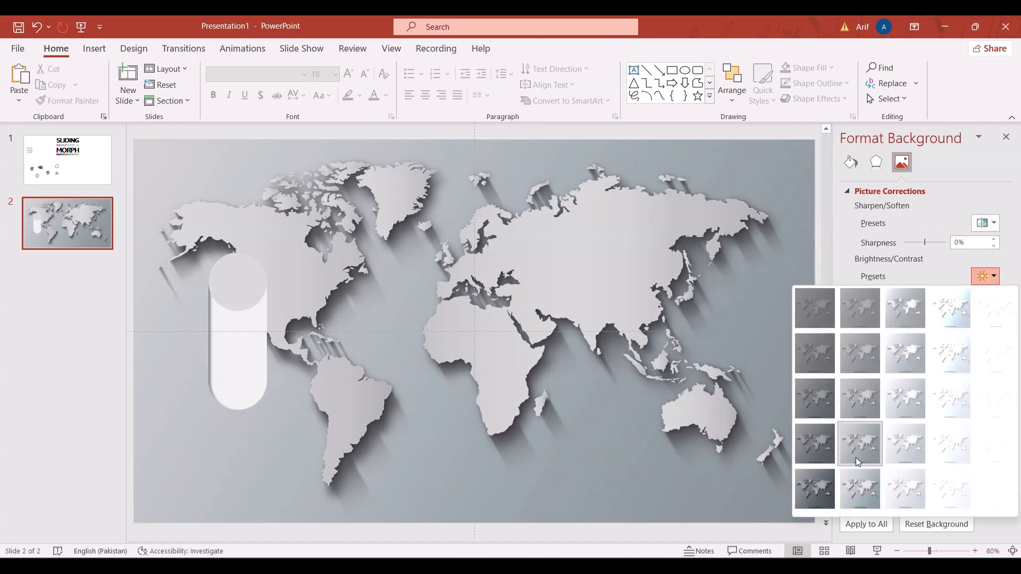
{"action": "left_click", "coordinate": [819, 399]}
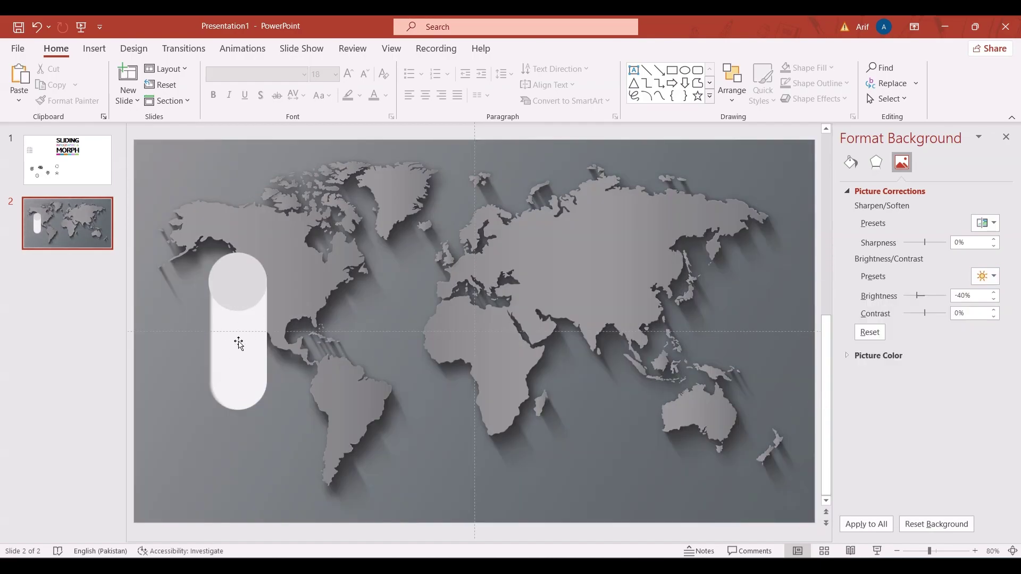
{"action": "left_click", "coordinate": [994, 299]}
{"action": "left_click", "coordinate": [994, 292]}
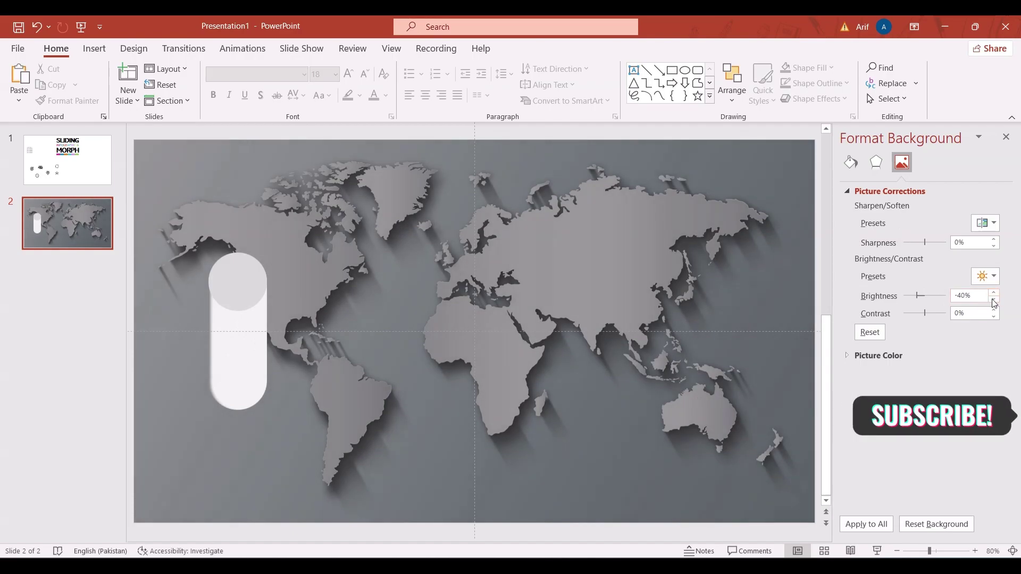
{"action": "left_click_drag", "start_coordinate": [924, 314], "coordinate": [927, 314]}
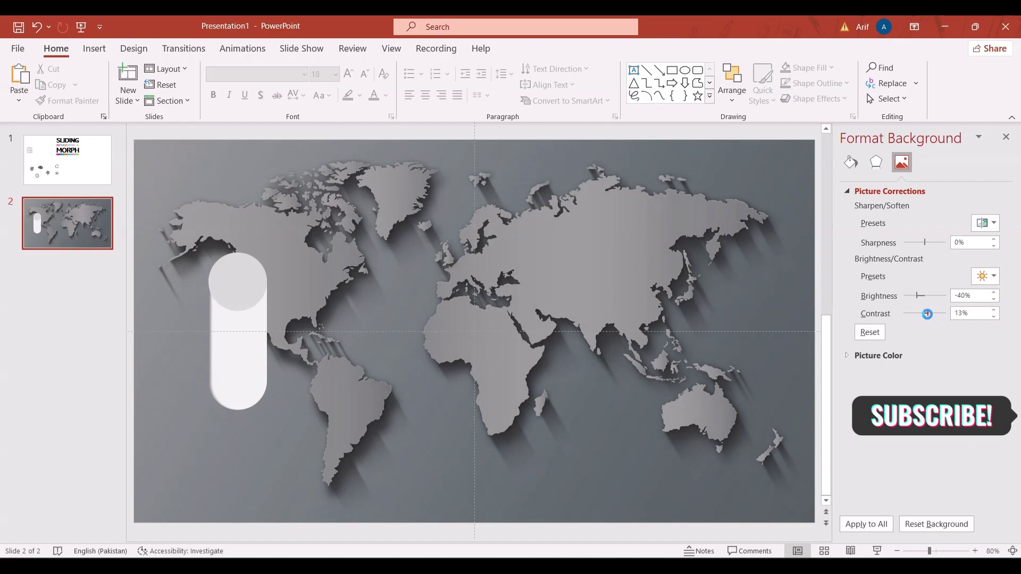
Step: Test softness and saturation presets, then reset sharpness to 0% and saturation to 100%
{"action": "left_click", "coordinate": [990, 226]}
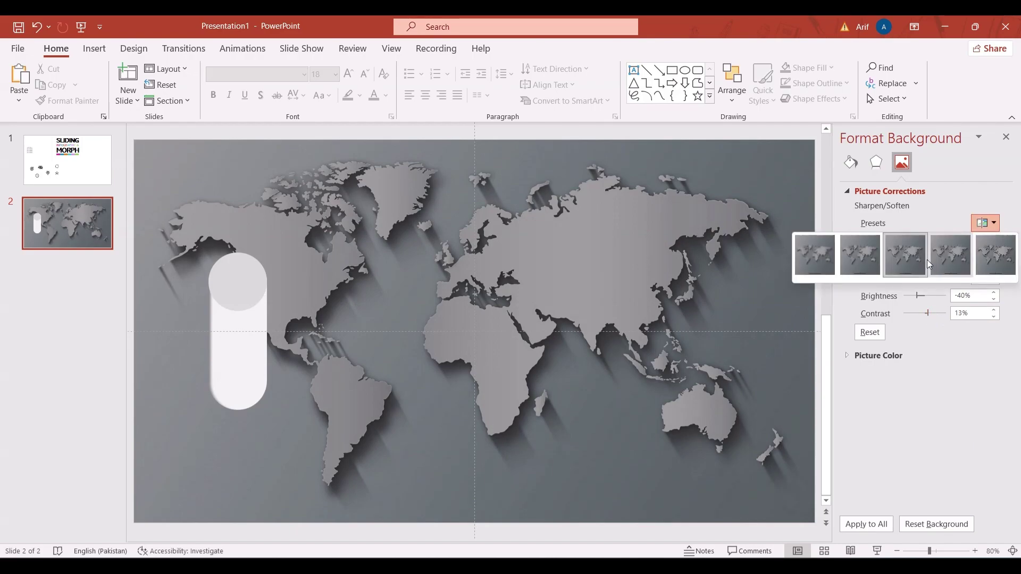
{"action": "left_click", "coordinate": [872, 260]}
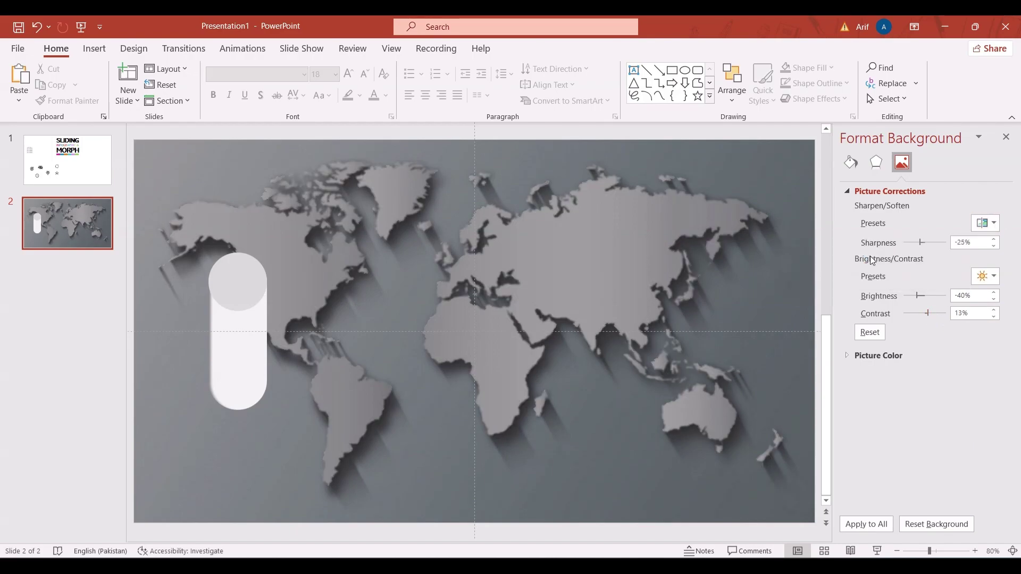
{"action": "left_click", "coordinate": [988, 222]}
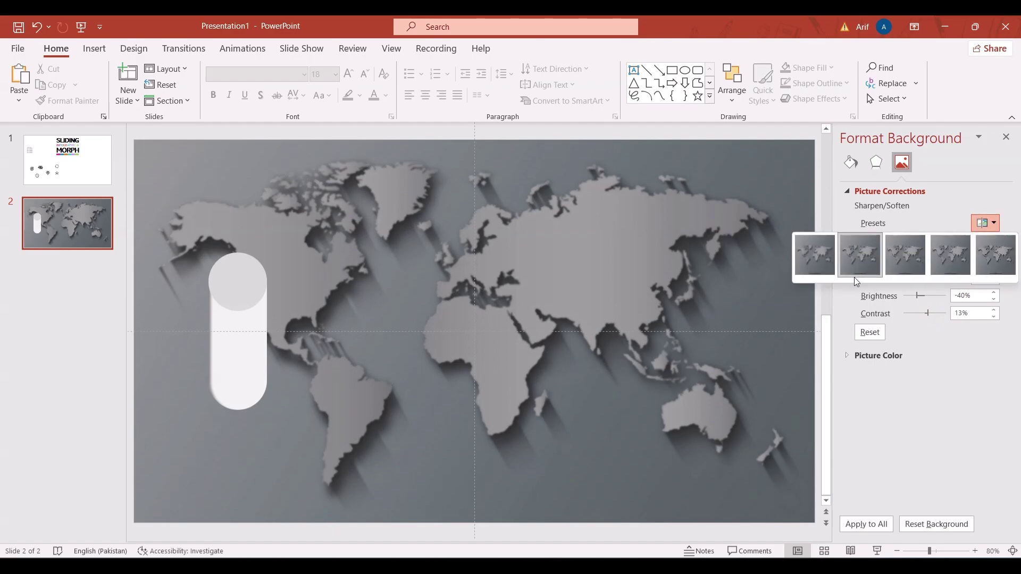
{"action": "left_click", "coordinate": [891, 262]}
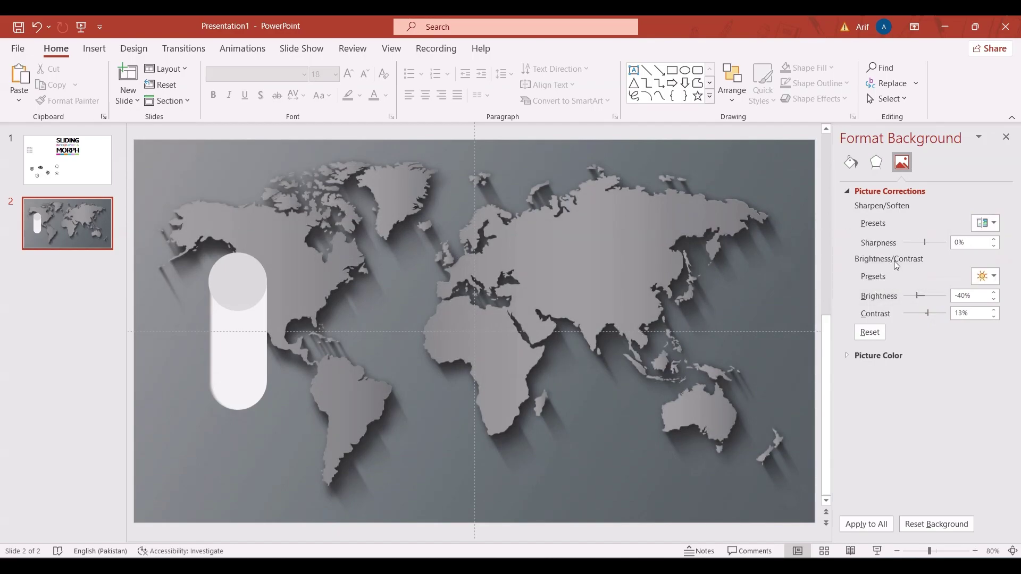
{"action": "left_click", "coordinate": [852, 355]}
{"action": "left_click", "coordinate": [983, 388]}
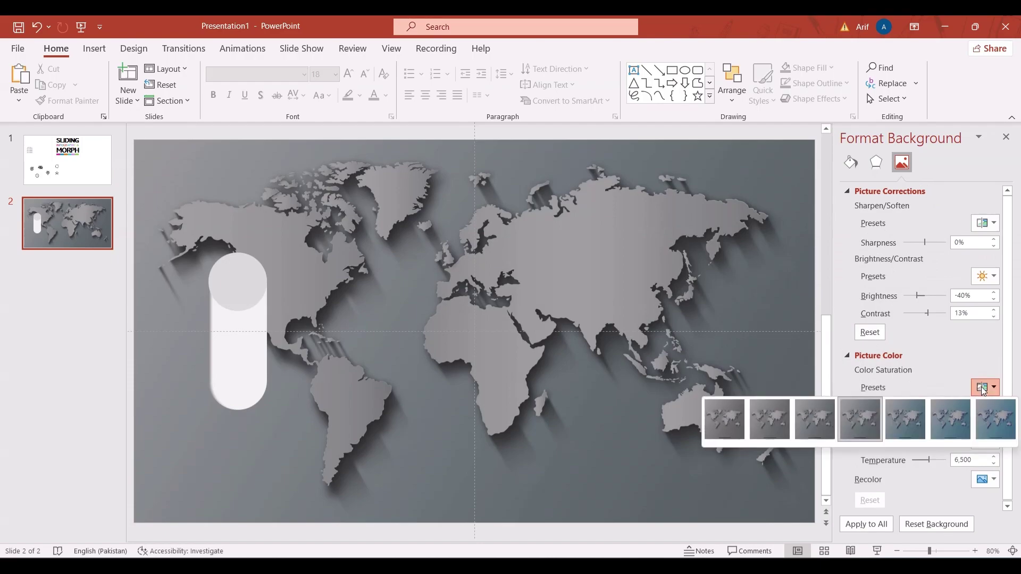
{"action": "left_click", "coordinate": [932, 412]}
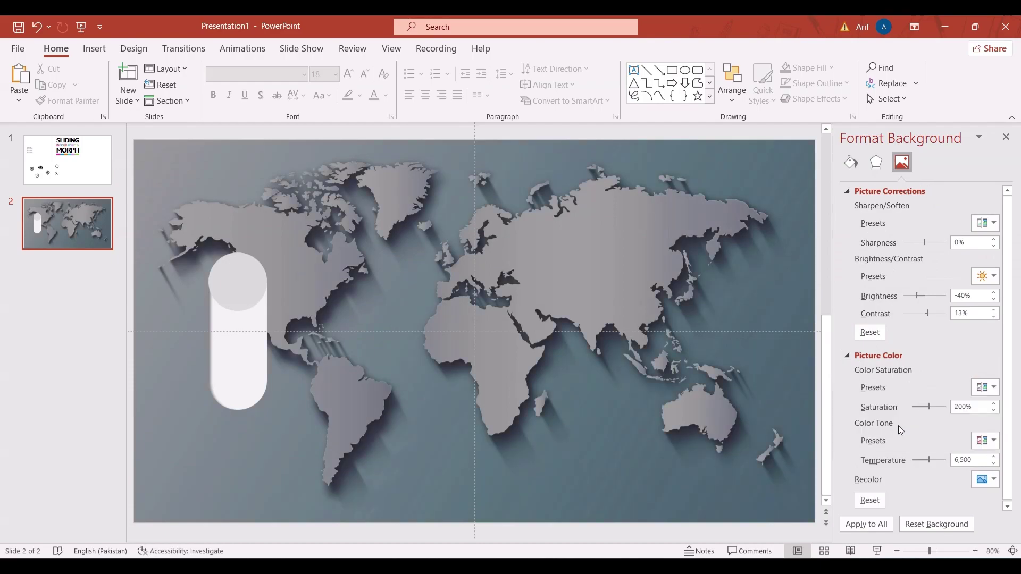
{"action": "left_click", "coordinate": [988, 385]}
{"action": "left_click", "coordinate": [857, 417]}
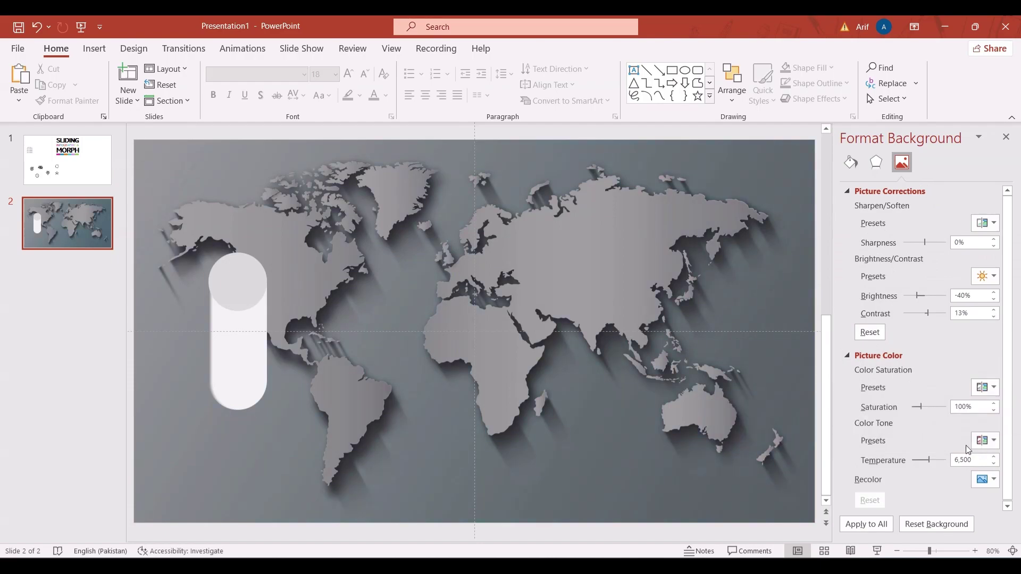
Step: Apply the Washout recolor and raise the brightness with the spinner toward -13%
{"action": "left_click", "coordinate": [989, 481]}
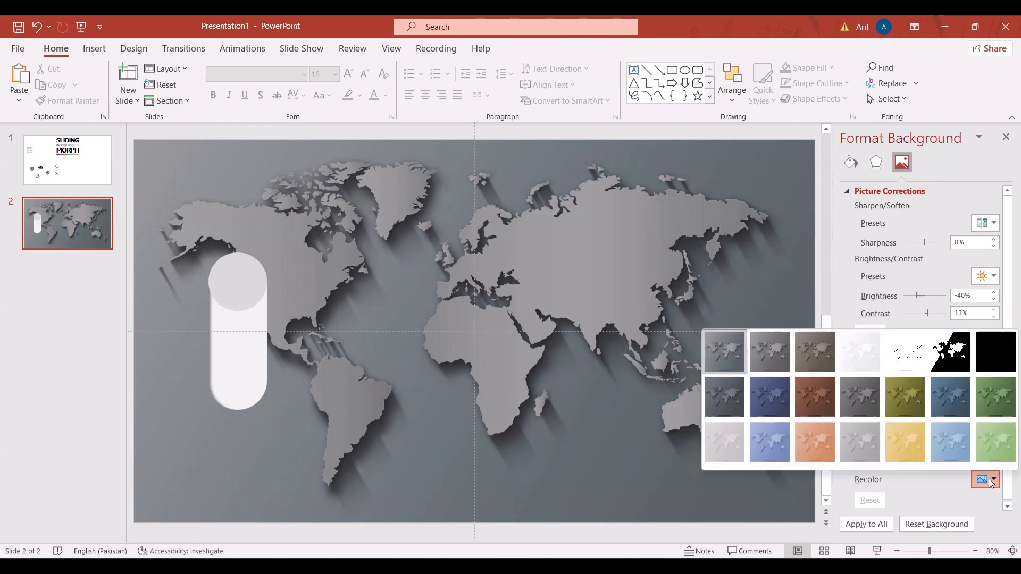
{"action": "left_click", "coordinate": [723, 442]}
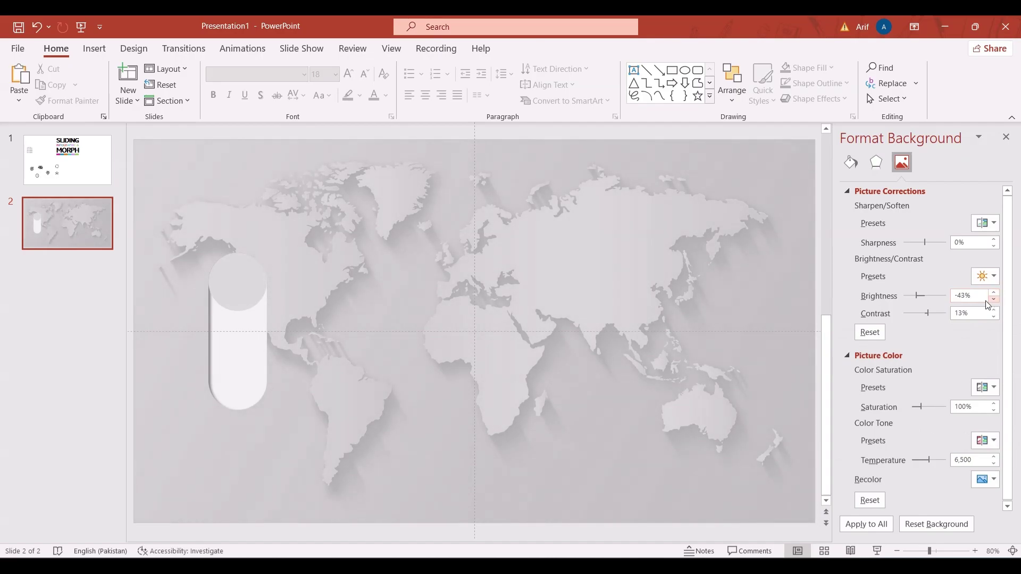
{"action": "left_click", "coordinate": [994, 291]}
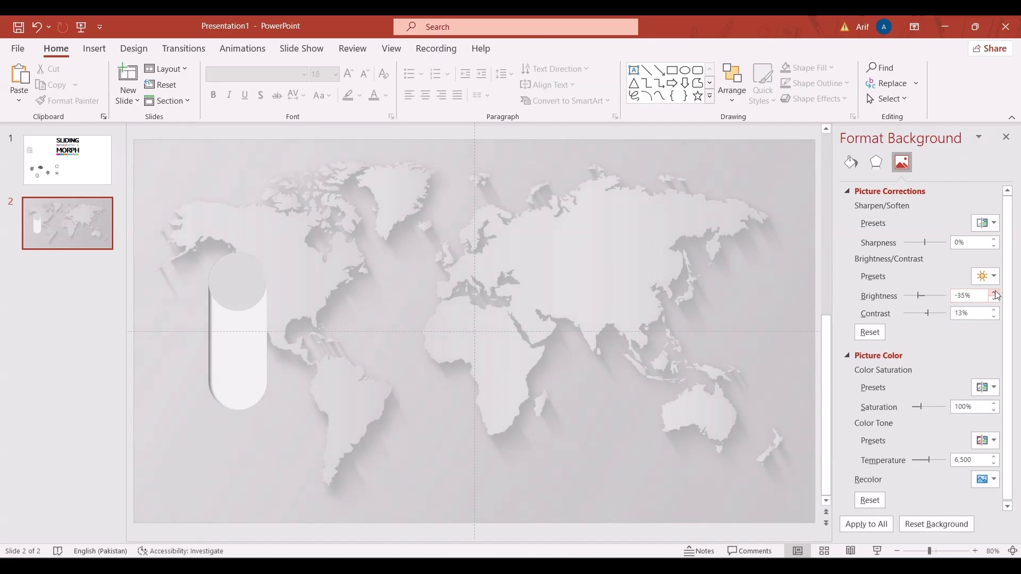
{"action": "left_click", "coordinate": [994, 292]}
{"action": "left_click", "coordinate": [993, 292]}
{"action": "left_click", "coordinate": [993, 292]}
{"action": "left_click", "coordinate": [994, 292]}
{"action": "left_click", "coordinate": [994, 292]}
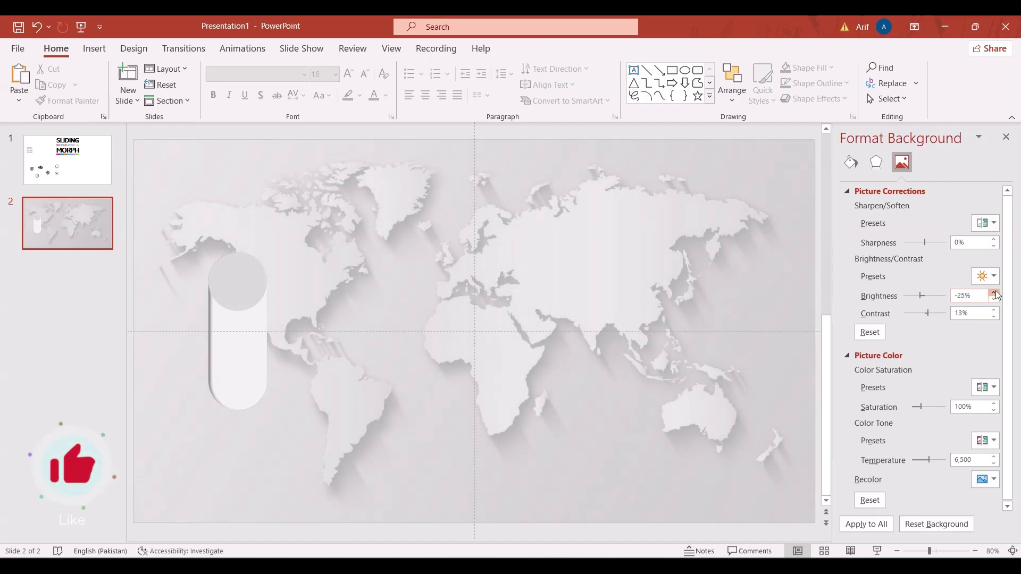
{"action": "left_click", "coordinate": [993, 292]}
{"action": "left_click", "coordinate": [994, 292]}
{"action": "left_click", "coordinate": [994, 292]}
{"action": "left_click", "coordinate": [994, 292]}
{"action": "left_click", "coordinate": [995, 292]}
{"action": "left_click", "coordinate": [994, 292]}
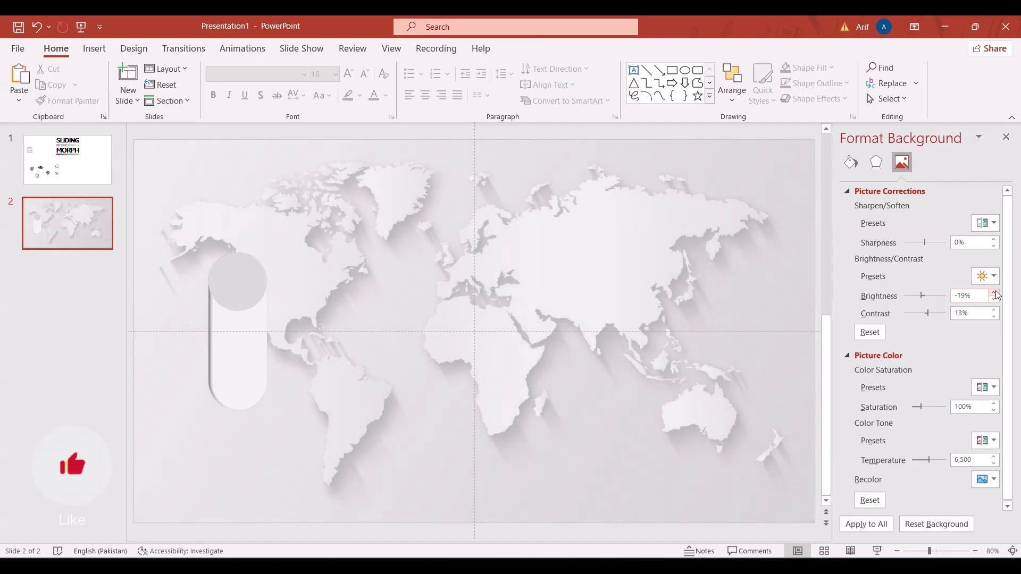
{"action": "left_click", "coordinate": [995, 292]}
{"action": "left_click", "coordinate": [994, 292]}
{"action": "left_click", "coordinate": [995, 292]}
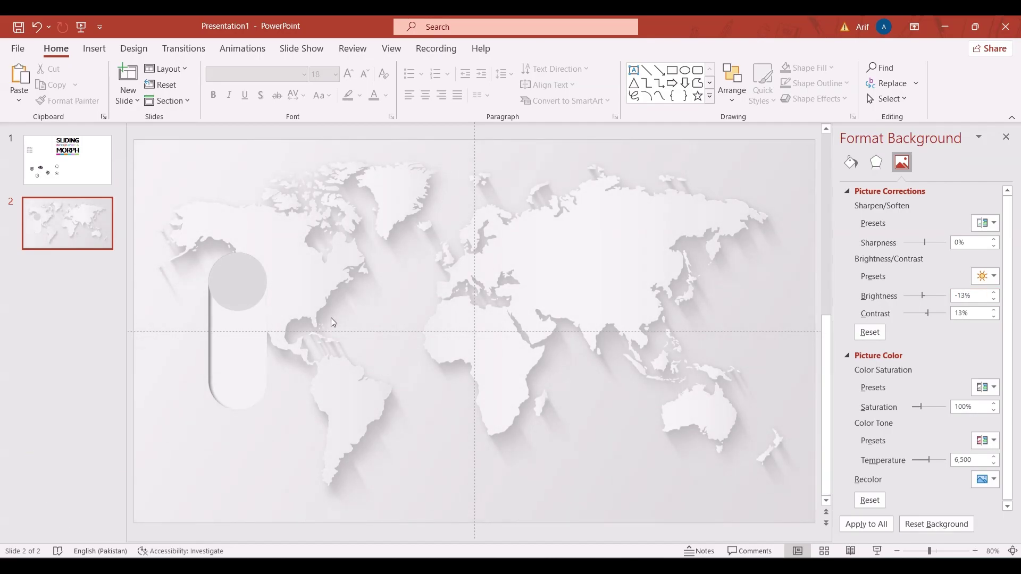
Step: Apply a bevelled 3-D preset effect to the circle atop the pill
{"action": "left_click", "coordinate": [266, 300]}
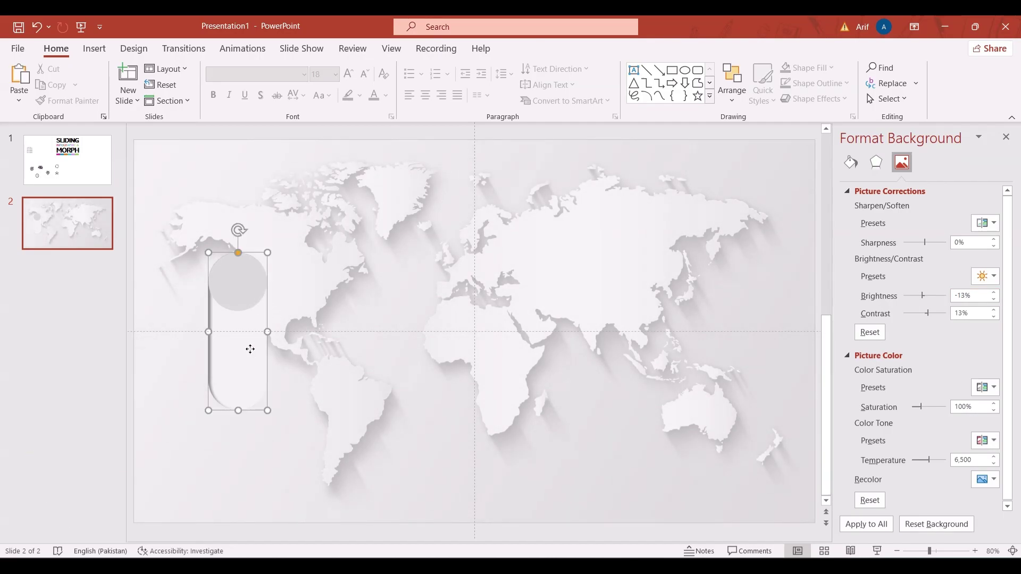
{"action": "left_click", "coordinate": [271, 325]}
{"action": "left_click", "coordinate": [254, 308]}
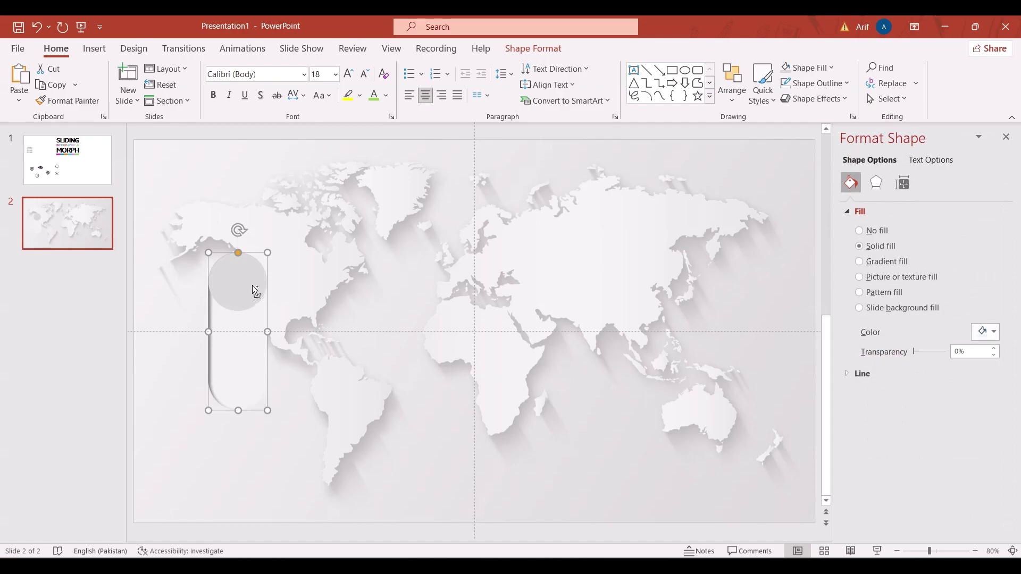
{"action": "left_click", "coordinate": [254, 290], "text": "ctrl"}
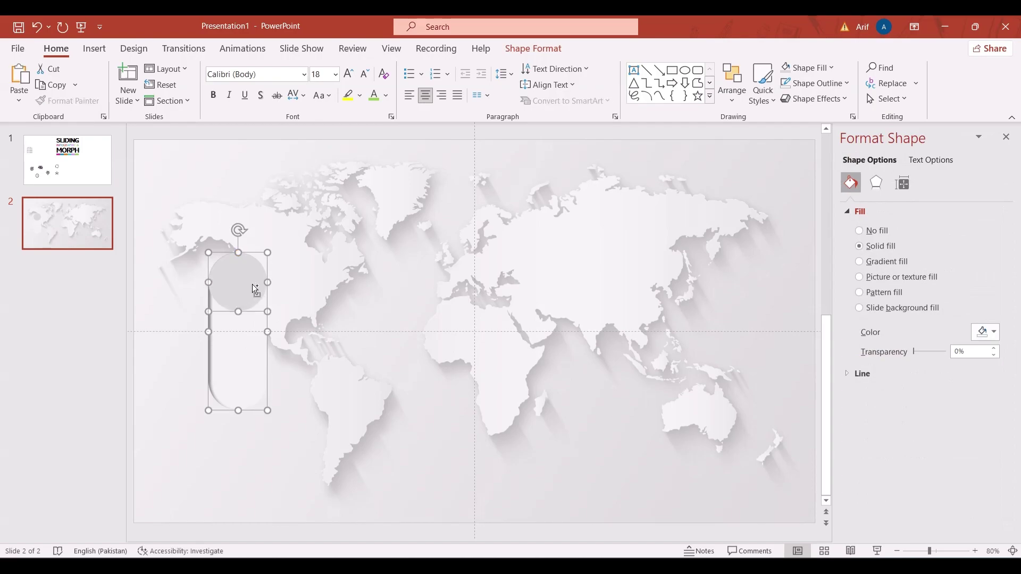
{"action": "left_click", "coordinate": [252, 284]}
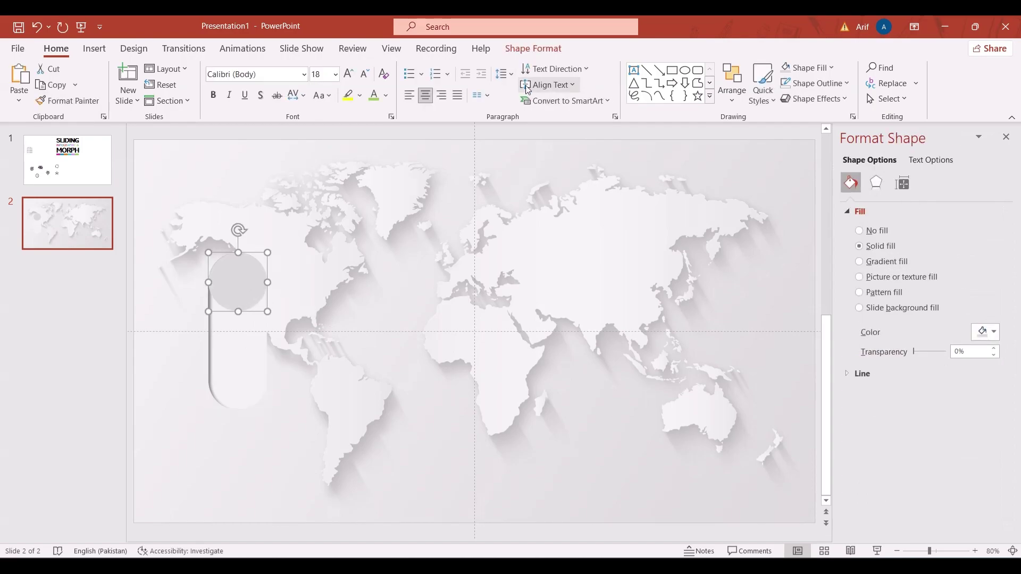
{"action": "left_click", "coordinate": [532, 48]}
{"action": "left_click", "coordinate": [524, 99]}
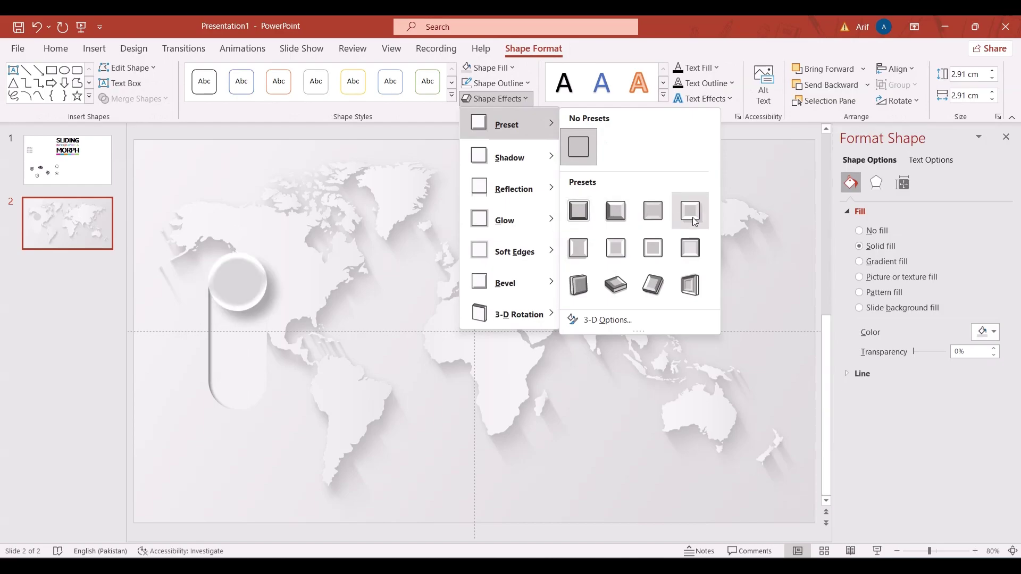
{"action": "left_click", "coordinate": [617, 254]}
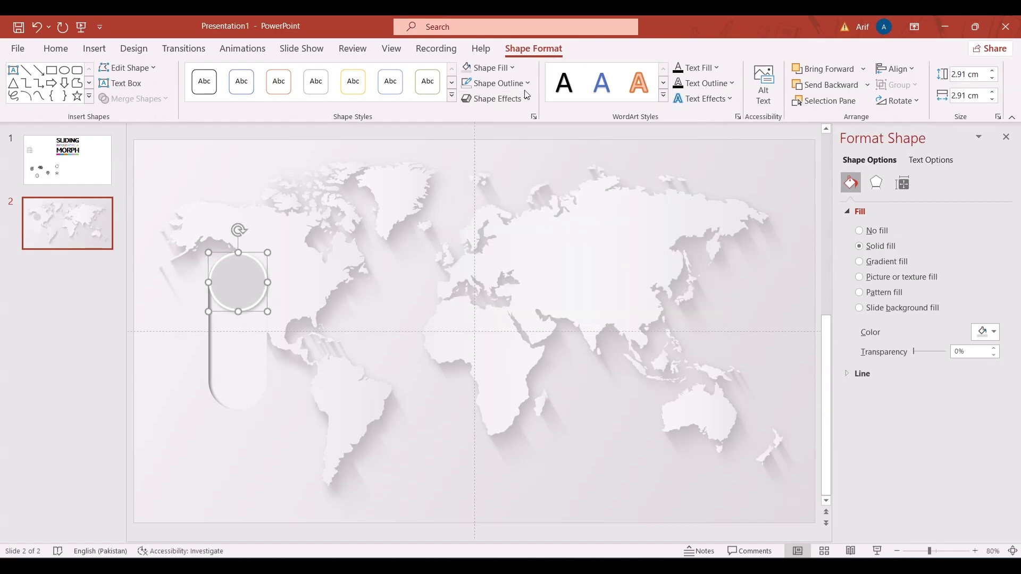
Step: Fill the circle with white, leaving the pill's fill unchanged
{"action": "left_click", "coordinate": [488, 67]}
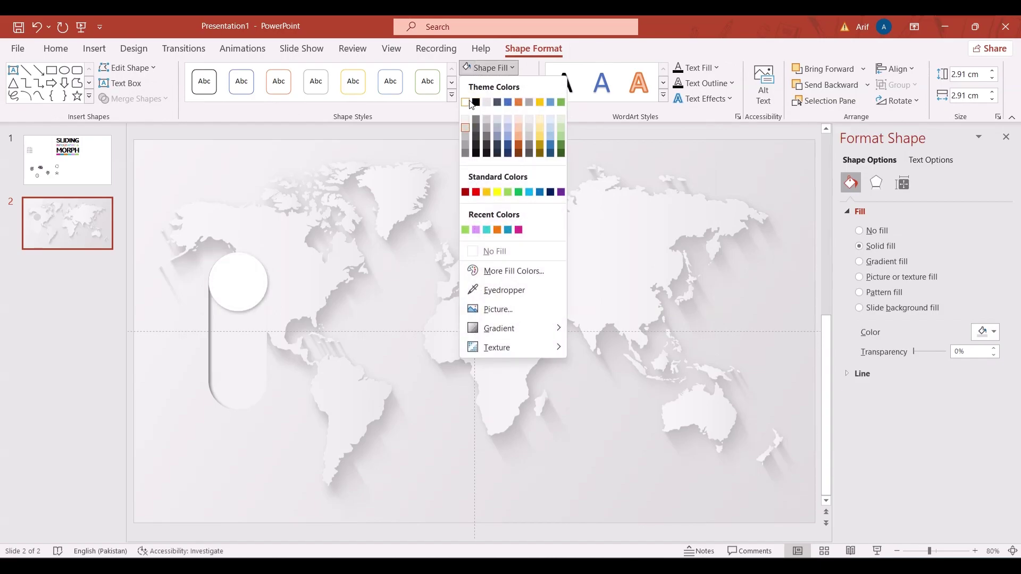
{"action": "left_click", "coordinate": [470, 102]}
{"action": "left_click", "coordinate": [354, 257]}
{"action": "left_click", "coordinate": [239, 333]}
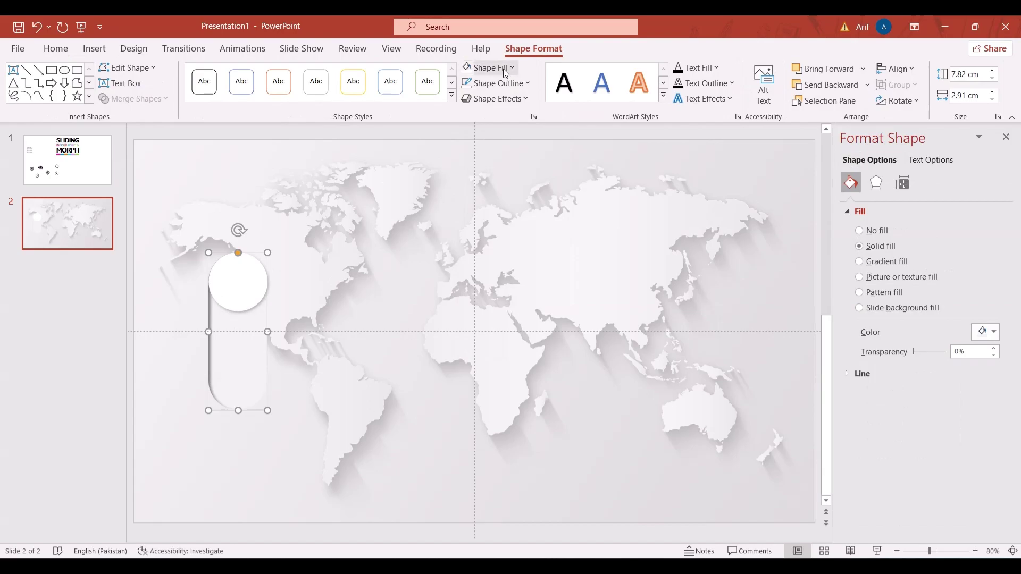
{"action": "left_click", "coordinate": [503, 68]}
{"action": "left_click", "coordinate": [405, 230]}
{"action": "left_click", "coordinate": [245, 274]}
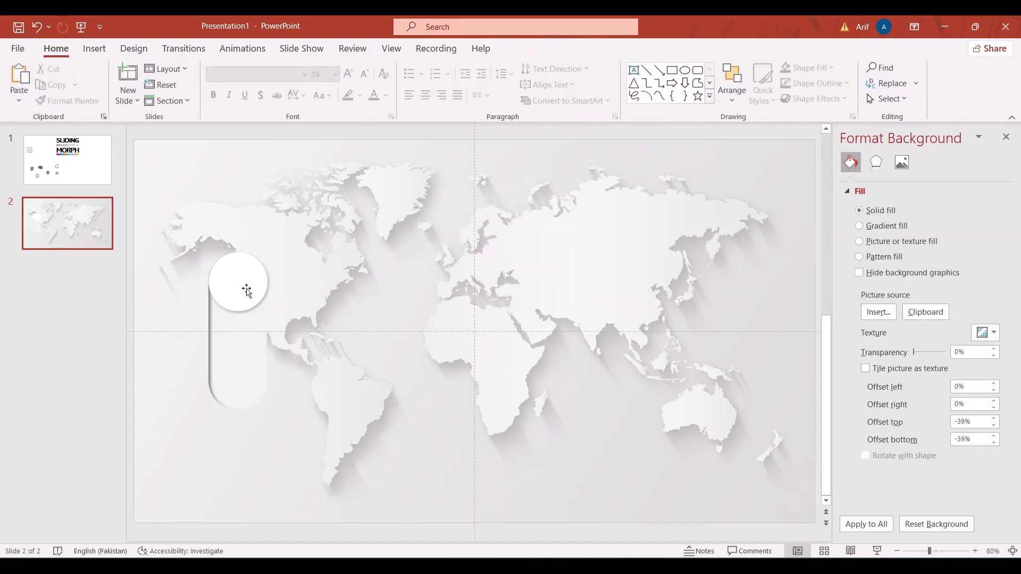
Step: Duplicate the circle-and-pill pair into six evenly spaced copies with Ctrl+D, then centre the row on the map
{"action": "left_click", "coordinate": [254, 337], "text": "ctrl"}
{"action": "left_click_drag", "start_coordinate": [254, 330], "coordinate": [352, 332]}
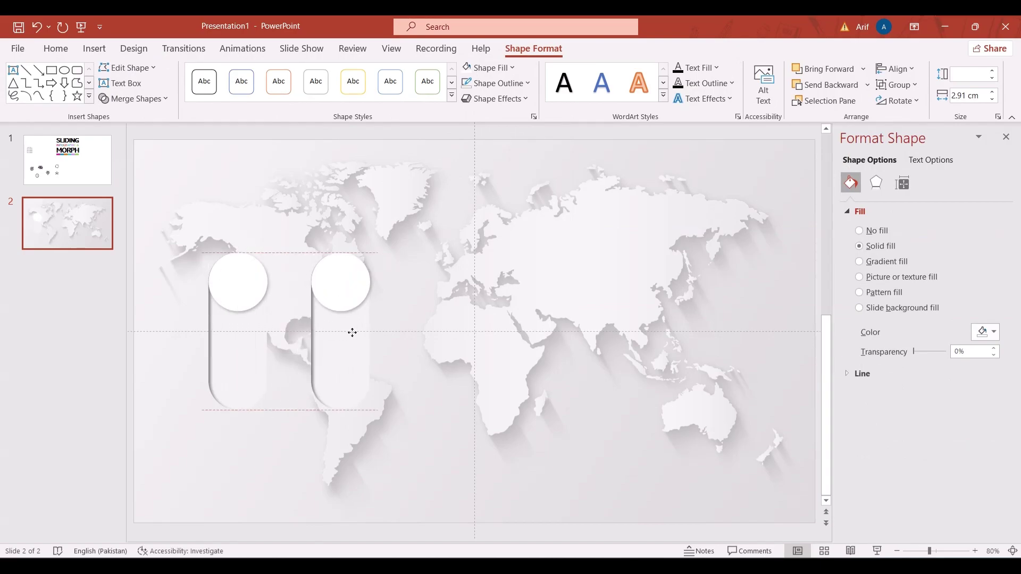
{"action": "left_click_drag", "start_coordinate": [352, 332], "coordinate": [347, 332]}
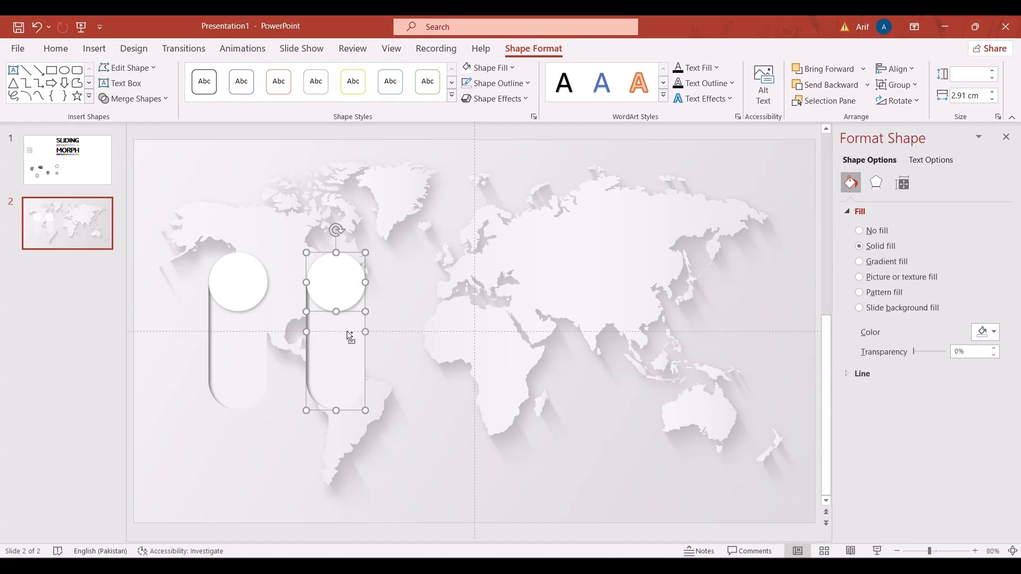
{"action": "key", "text": "ctrl+d"}
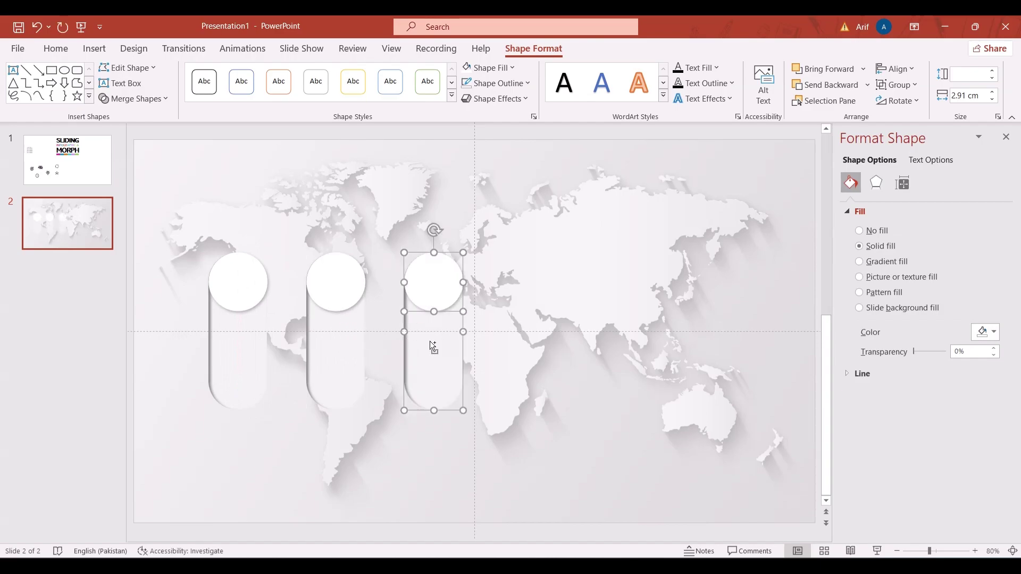
{"action": "key", "text": "ctrl+d"}
{"action": "key", "text": "ctrl+d"}
{"action": "key", "text": "ctrl+d"}
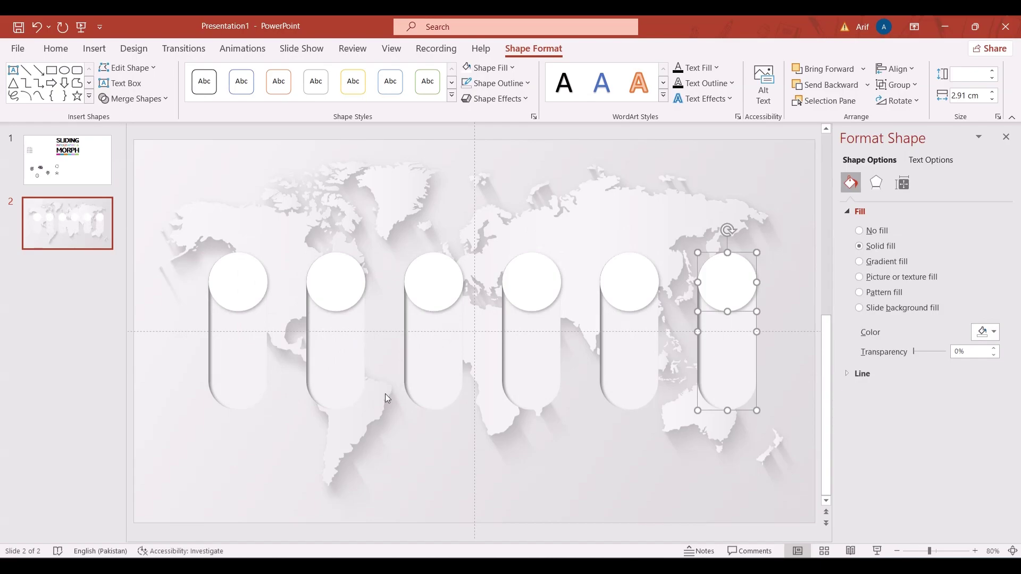
{"action": "key", "text": "ctrl+a"}
{"action": "left_click_drag", "start_coordinate": [353, 377], "coordinate": [346, 375]}
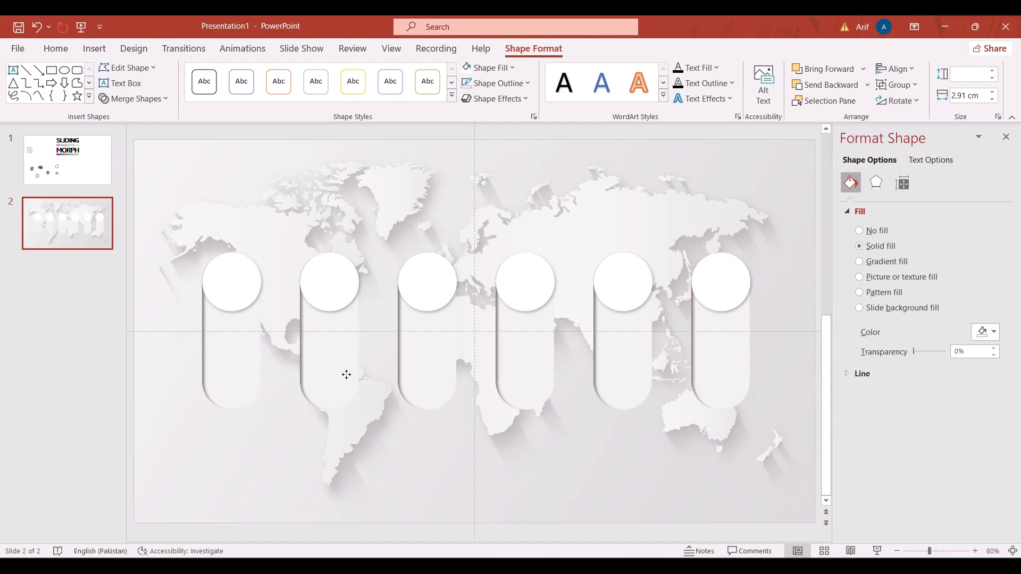
{"action": "left_click_drag", "start_coordinate": [346, 375], "coordinate": [346, 376]}
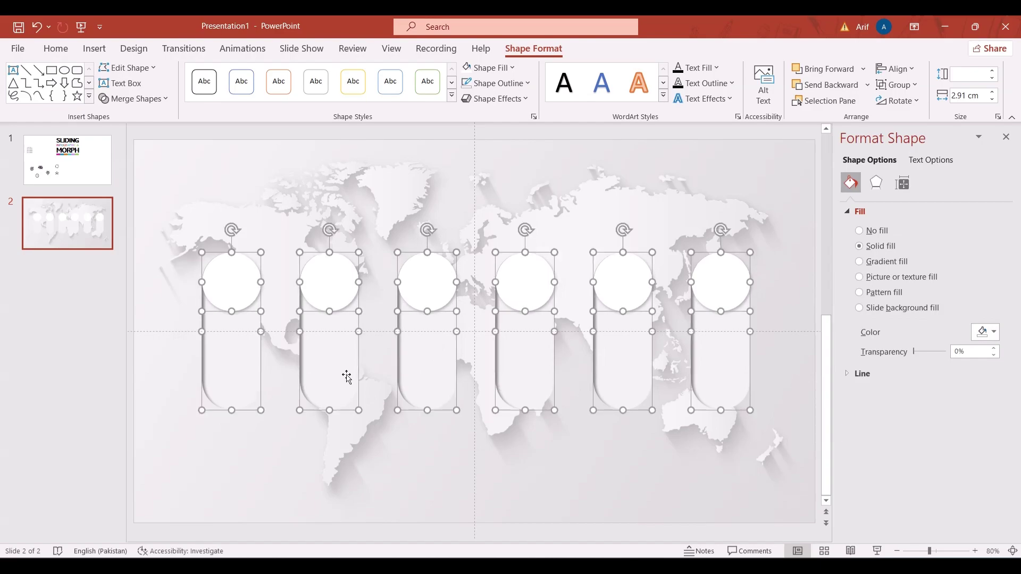
Step: Copy all objects from the title slide and paste them onto the map slide
{"action": "left_click", "coordinate": [309, 213]}
{"action": "key", "text": "Page_Up"}
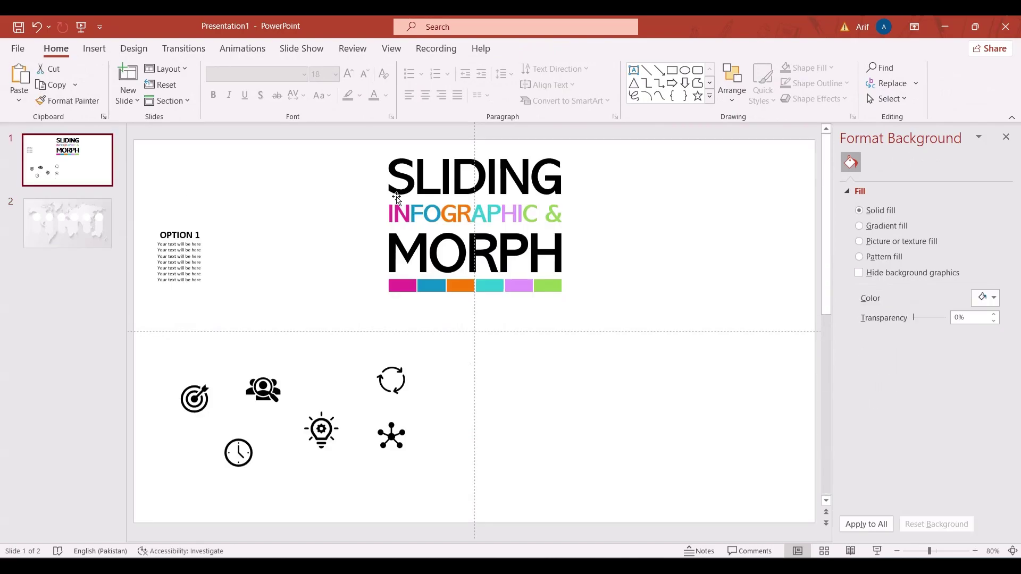
{"action": "left_click", "coordinate": [327, 268]}
{"action": "key", "text": "ctrl+a"}
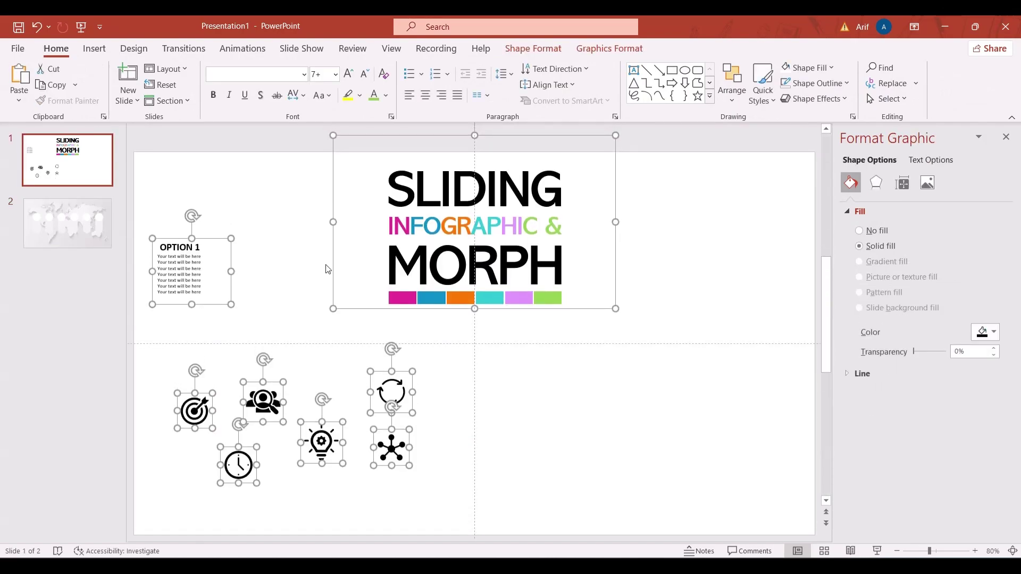
{"action": "left_click", "coordinate": [81, 223]}
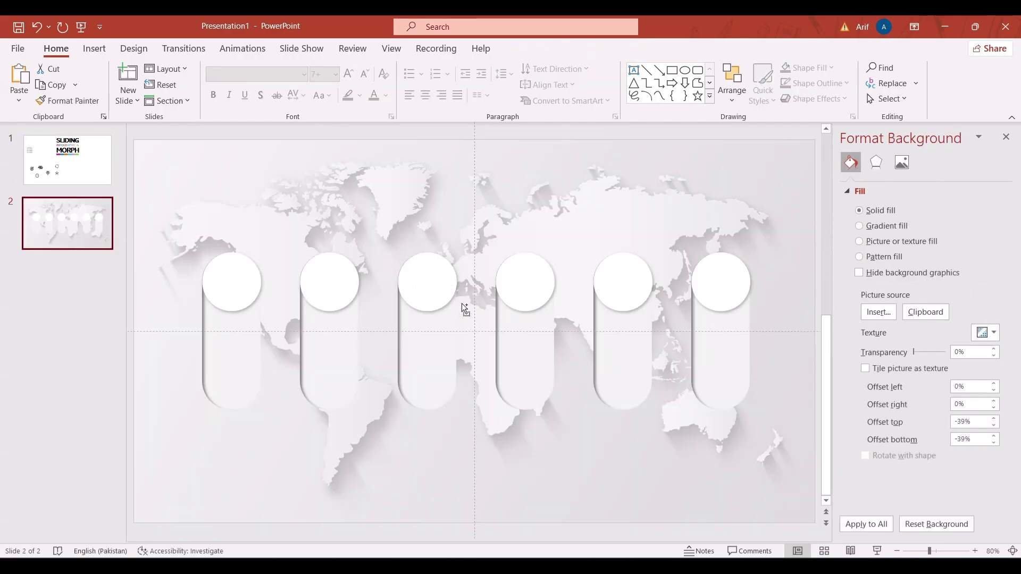
{"action": "key", "text": "ctrl+v"}
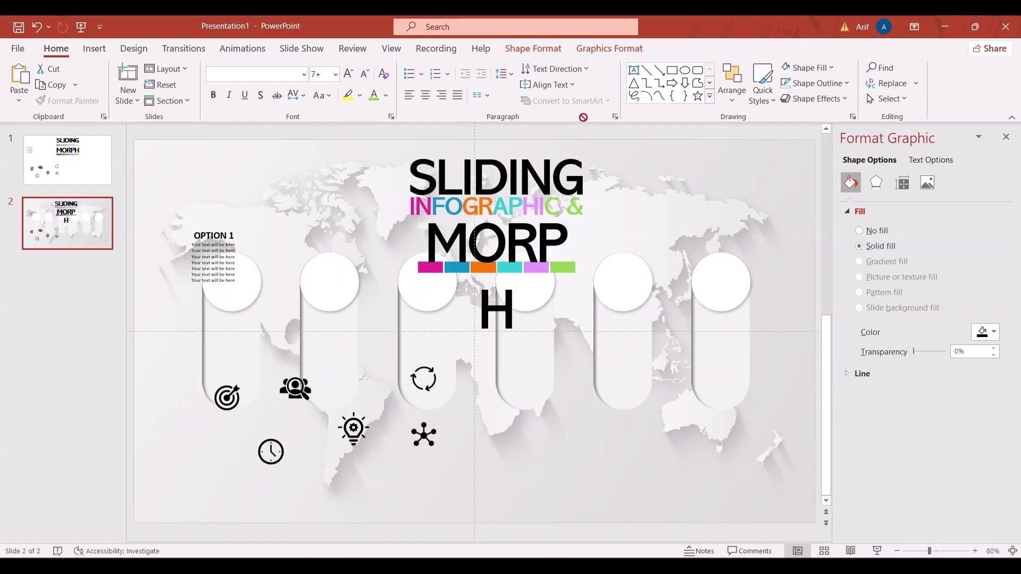
Step: Shrink the SLIDING INFOGRAPHIC & MORPH title text and move the block to the top centre
{"action": "left_click", "coordinate": [490, 270]}
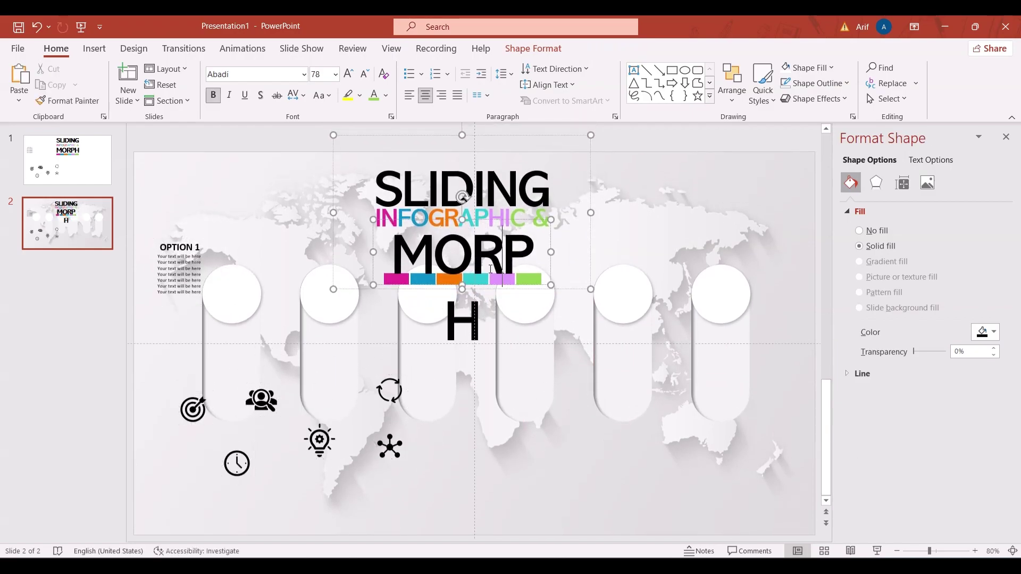
{"action": "key", "text": "ctrl+a"}
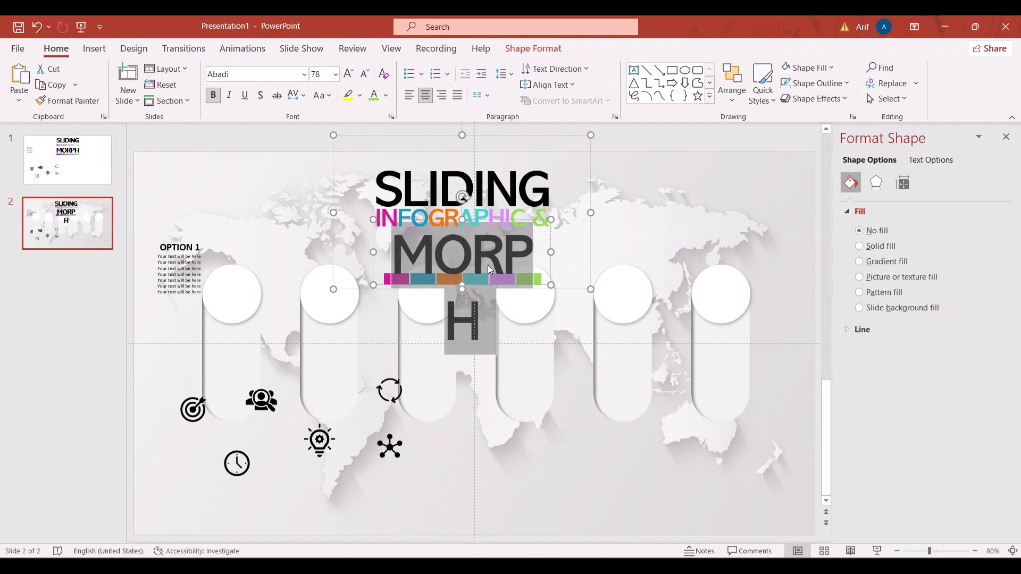
{"action": "left_click", "coordinate": [367, 76]}
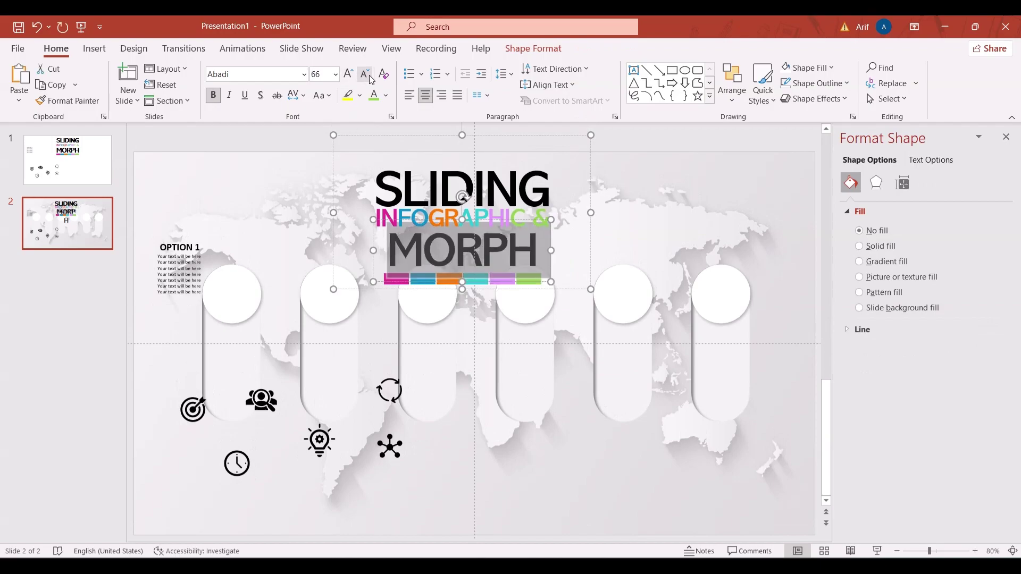
{"action": "left_click", "coordinate": [367, 76]}
{"action": "left_click", "coordinate": [367, 76]}
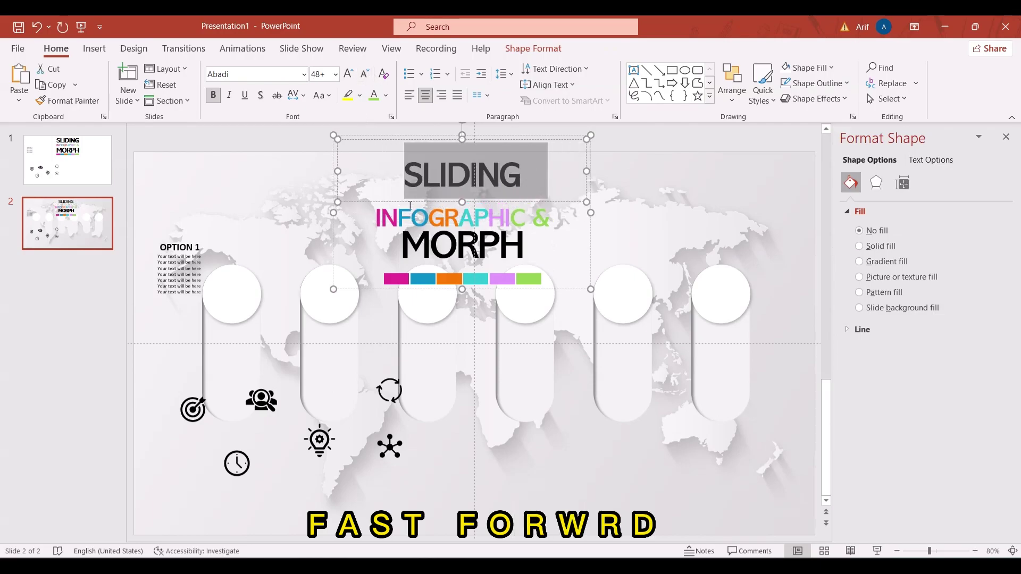
{"action": "left_click", "coordinate": [367, 76]}
{"action": "left_click", "coordinate": [367, 76]}
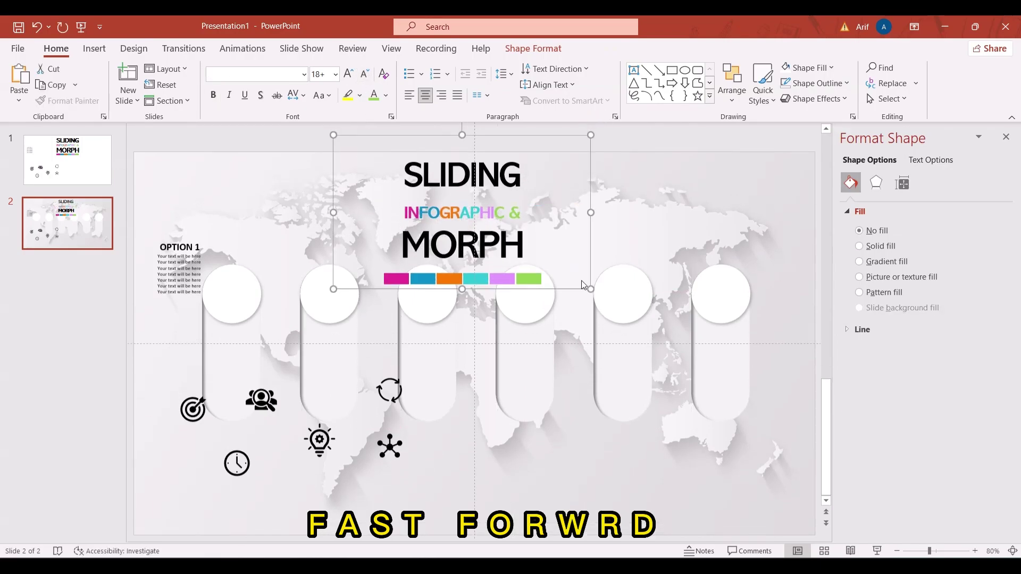
{"action": "left_click_drag", "start_coordinate": [583, 285], "coordinate": [554, 231]}
{"action": "left_click_drag", "start_coordinate": [549, 137], "coordinate": [533, 119]}
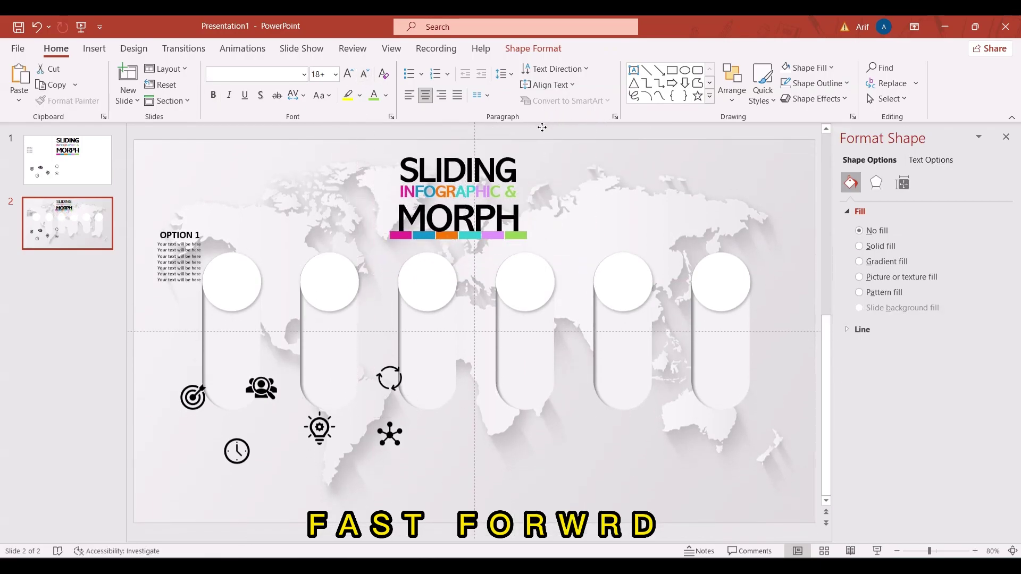
Step: Move the clock icon into the first white circle
{"action": "left_click", "coordinate": [282, 468]}
{"action": "left_click", "coordinate": [236, 452]}
{"action": "left_click_drag", "start_coordinate": [237, 452], "coordinate": [234, 270]}
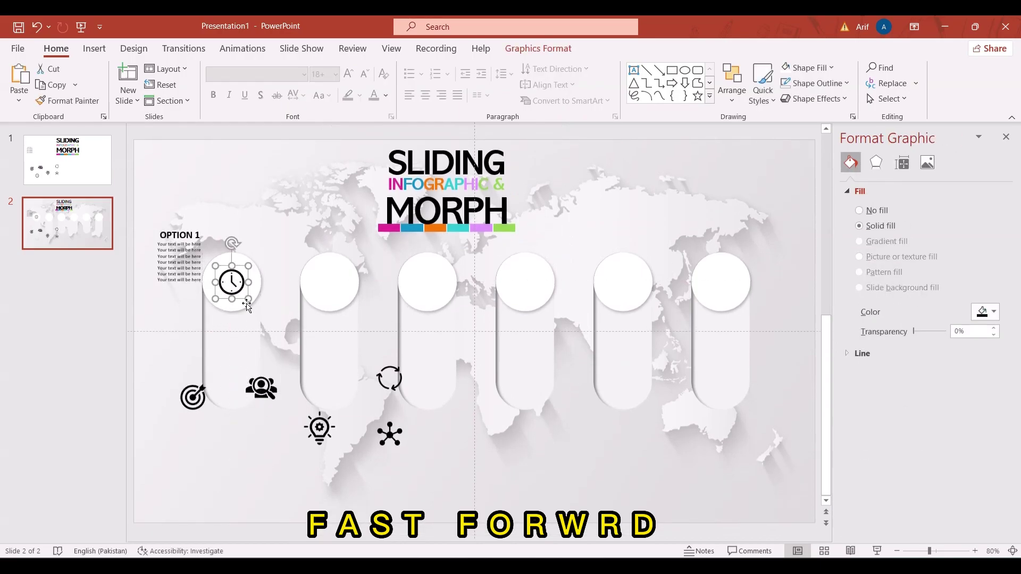
Step: Place the people, bulb, cycle, target and network icons into circles two through six
{"action": "left_click", "coordinate": [193, 397], "text": "shift"}
{"action": "left_click", "coordinate": [261, 388], "text": "shift"}
{"action": "left_click", "coordinate": [319, 427], "text": "shift"}
{"action": "left_click", "coordinate": [389, 378], "text": "shift"}
{"action": "left_click", "coordinate": [390, 435], "text": "shift"}
{"action": "left_click", "coordinate": [258, 308]}
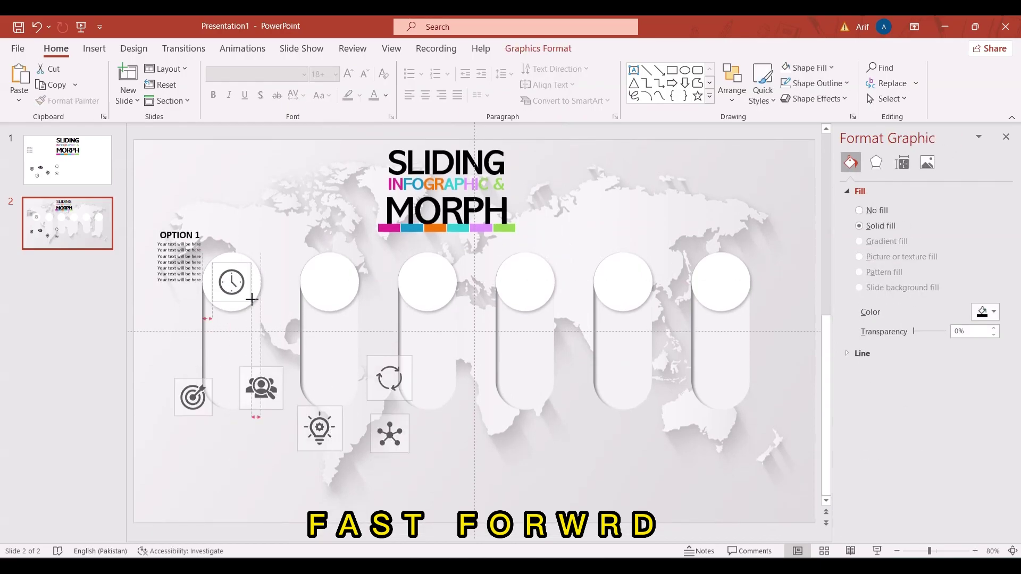
{"action": "left_click_drag", "start_coordinate": [261, 387], "coordinate": [328, 291]}
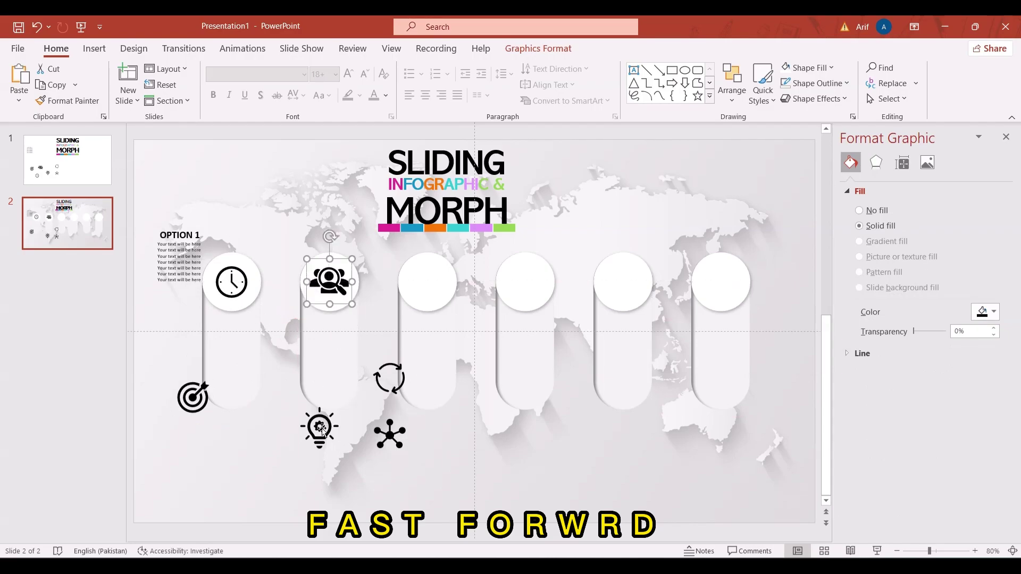
{"action": "left_click_drag", "start_coordinate": [319, 427], "coordinate": [428, 281]}
{"action": "mouse_move", "coordinate": [389, 378]}
{"action": "left_mouse_down"}
{"action": "mouse_move", "coordinate": [503, 296]}
{"action": "mouse_move", "coordinate": [528, 290]}
{"action": "left_mouse_up"}
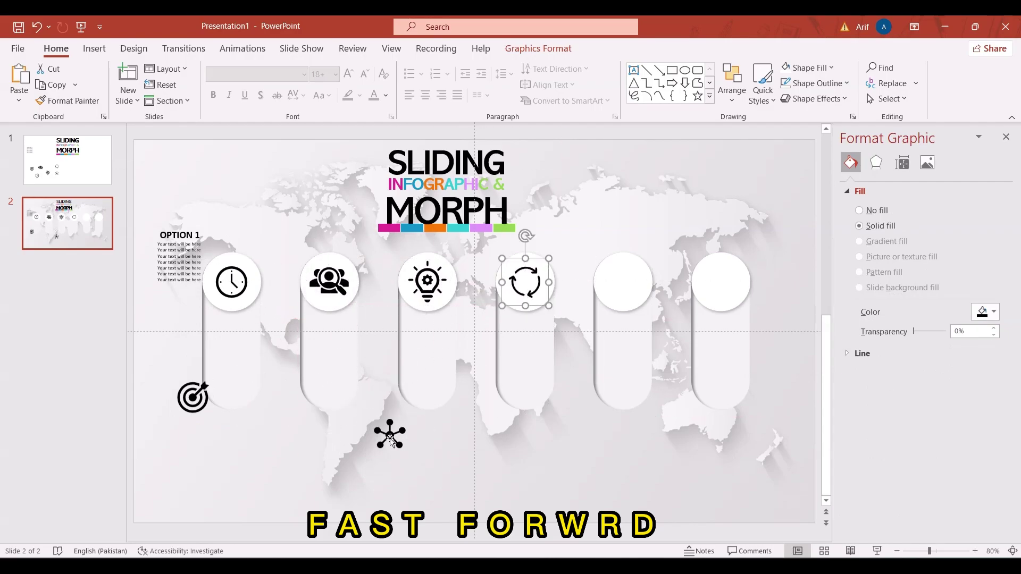
{"action": "left_click_drag", "start_coordinate": [390, 435], "coordinate": [721, 282]}
{"action": "left_click_drag", "start_coordinate": [193, 397], "coordinate": [624, 282]}
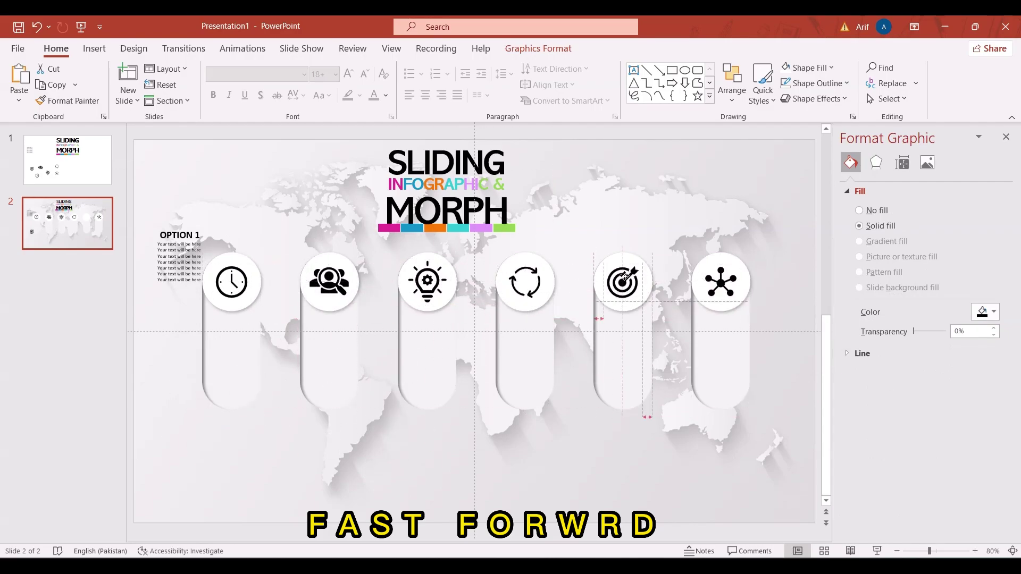
Step: Nudge the cycle icon to centre it in the fourth circle
{"action": "left_click", "coordinate": [677, 257]}
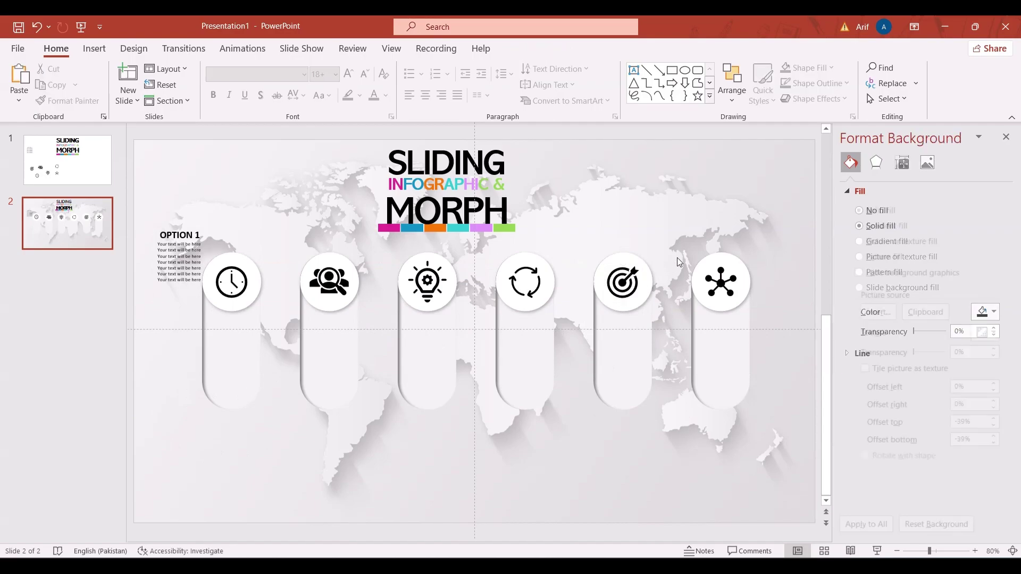
{"action": "left_click", "coordinate": [618, 287]}
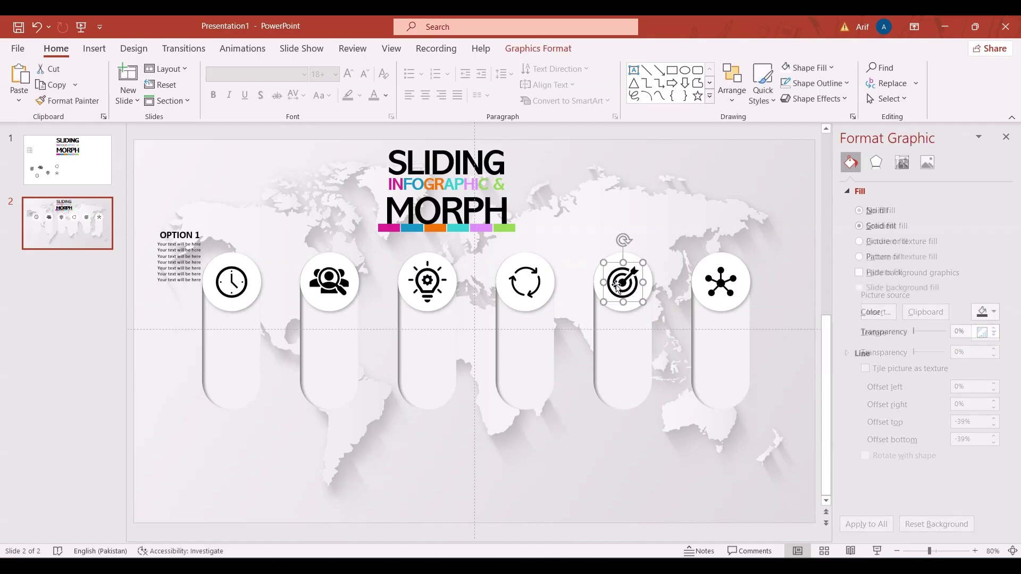
{"action": "left_click", "coordinate": [528, 294]}
{"action": "left_click_drag", "start_coordinate": [528, 295], "coordinate": [529, 297]}
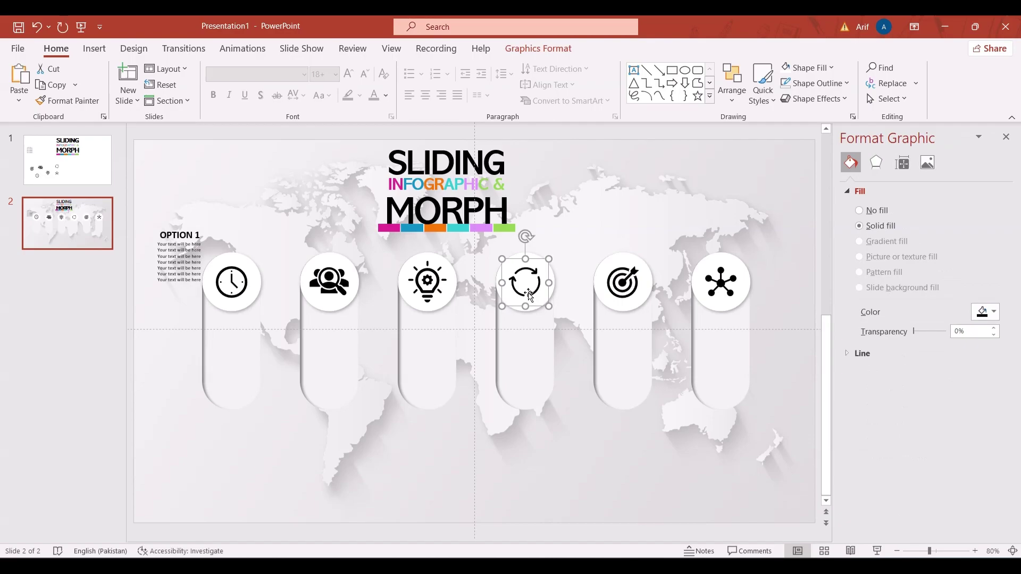
{"action": "left_click", "coordinate": [585, 253]}
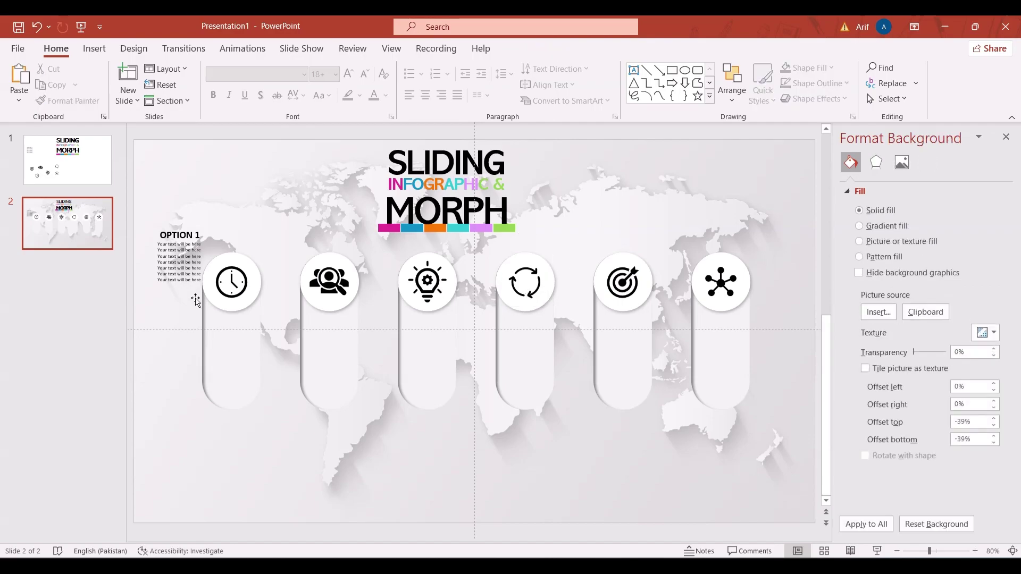
{"action": "left_click", "coordinate": [332, 287]}
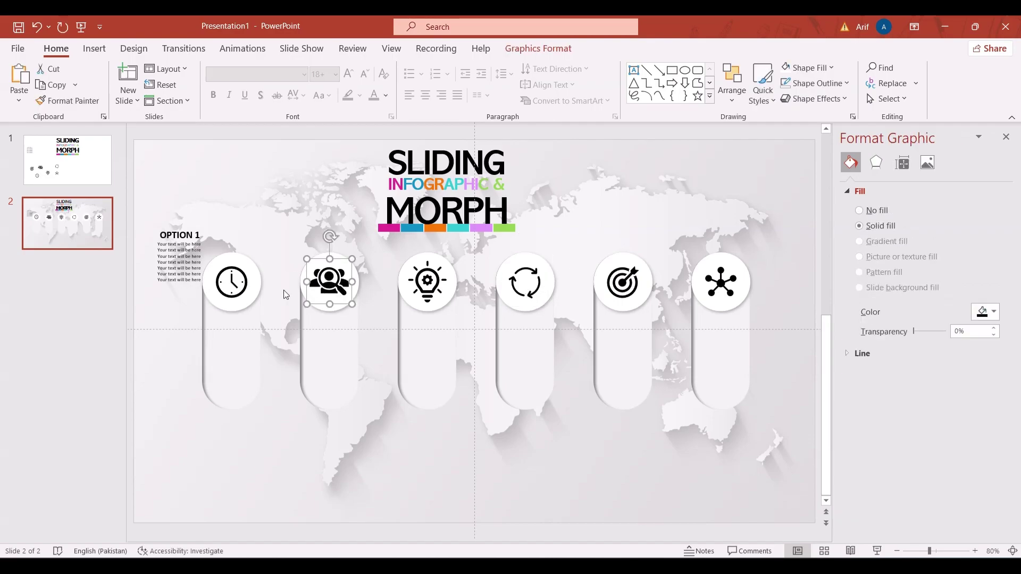
Step: Select the clock, people, light-bulb, refresh, target and network icons together
{"action": "left_click", "coordinate": [249, 328]}
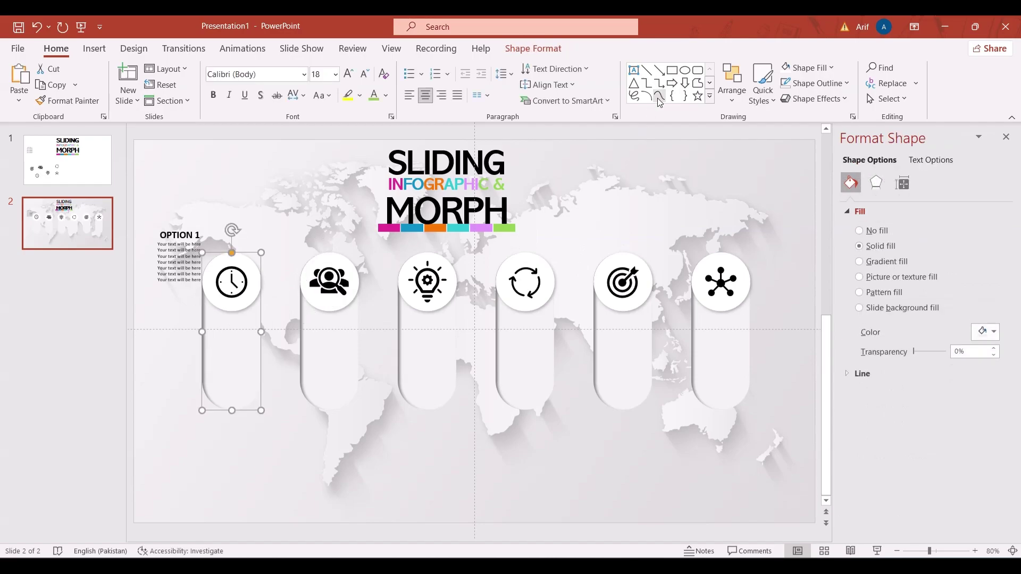
{"action": "left_click", "coordinate": [230, 276]}
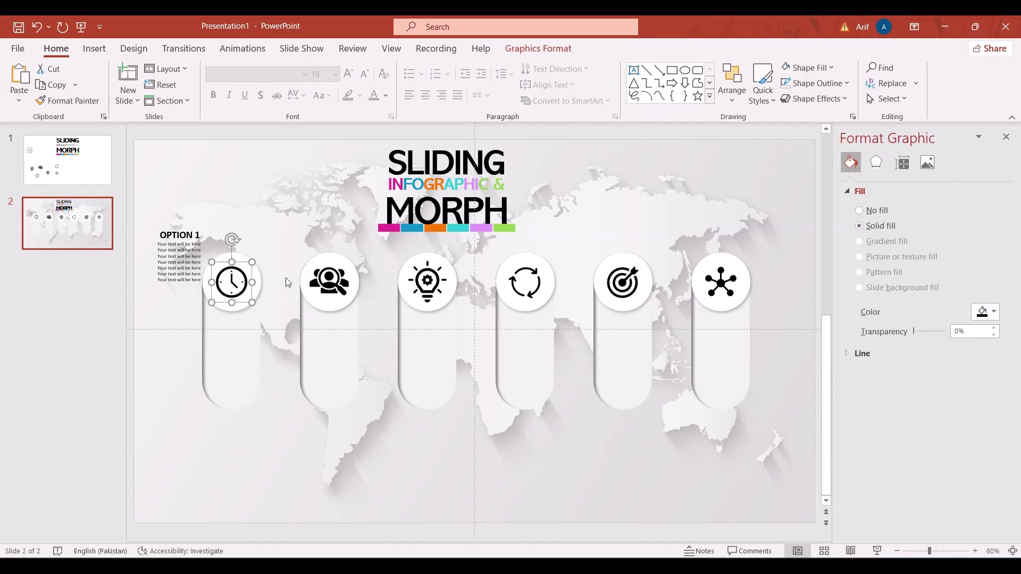
{"action": "left_click", "coordinate": [324, 279], "text": "shift"}
{"action": "left_click", "coordinate": [420, 287], "text": "shift"}
{"action": "left_click", "coordinate": [525, 286], "text": "shift"}
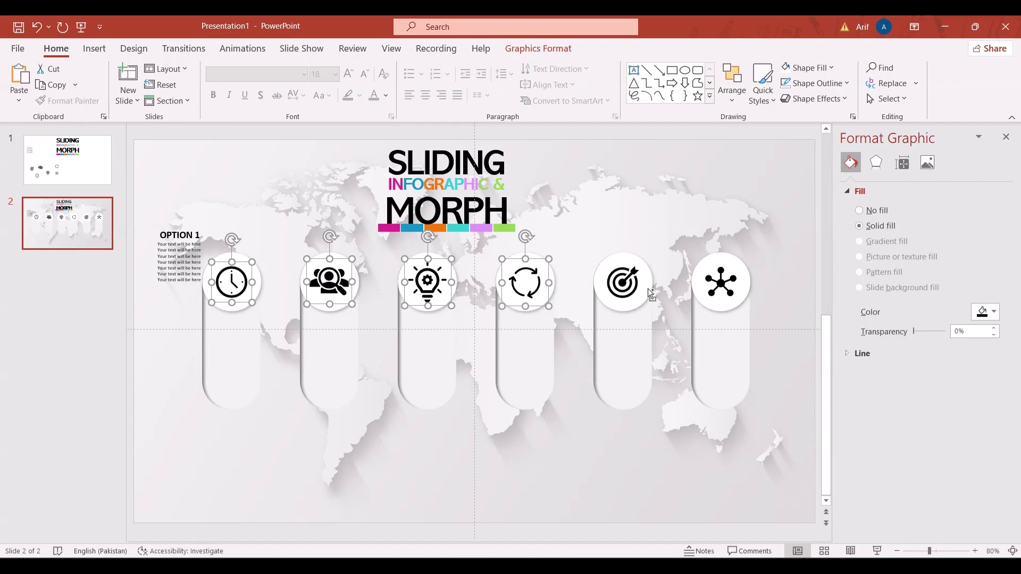
{"action": "left_click", "coordinate": [632, 285], "text": "shift"}
{"action": "left_click", "coordinate": [722, 274], "text": "shift"}
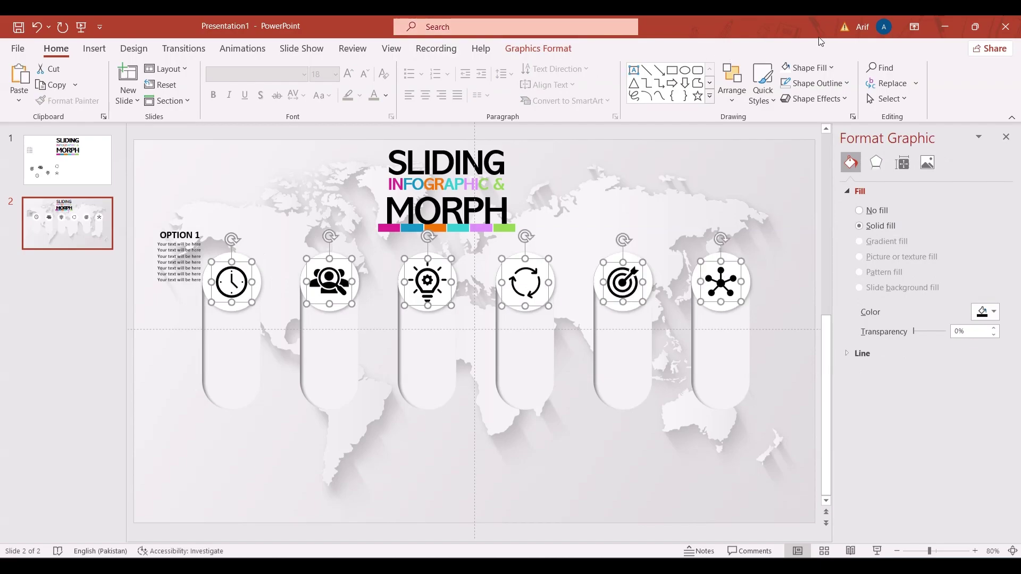
Step: Fill the six selected icons with a dark grey
{"action": "left_click", "coordinate": [814, 67]}
{"action": "left_click", "coordinate": [784, 153]}
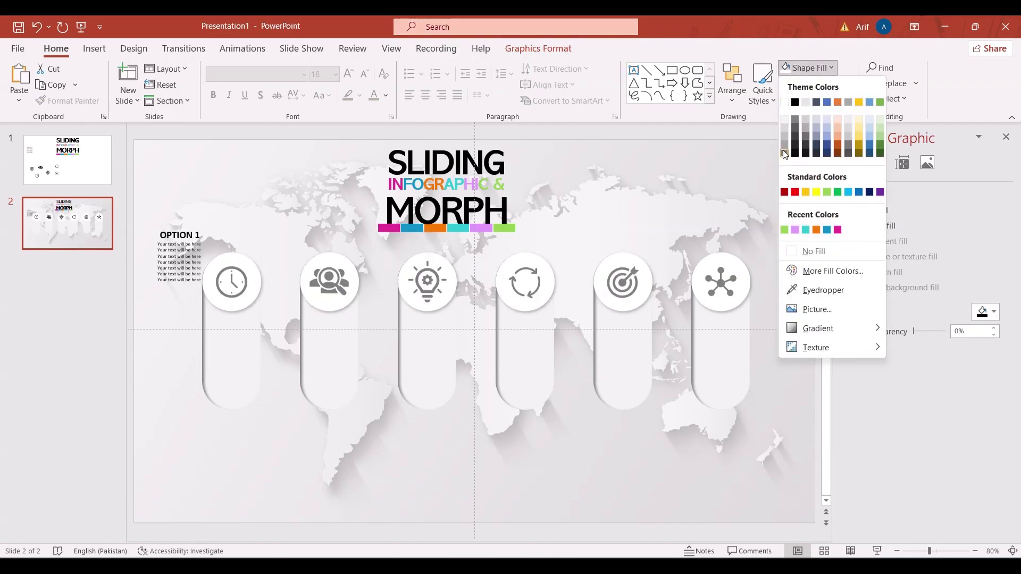
{"action": "left_click", "coordinate": [811, 67]}
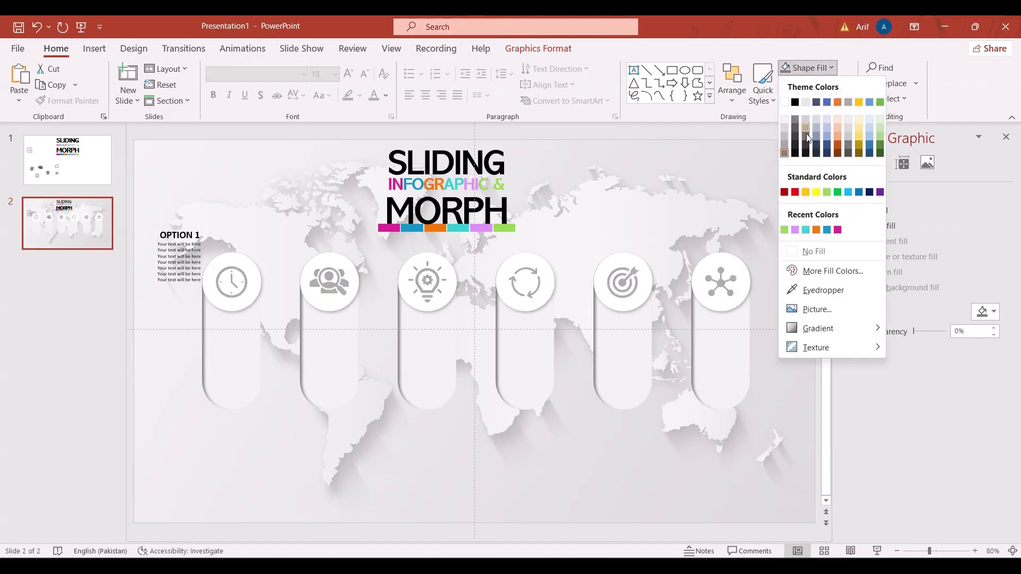
{"action": "left_click", "coordinate": [849, 145]}
Step: Fill the first three pillars magenta, blue and orange from Recent Colors
{"action": "left_click", "coordinate": [595, 253]}
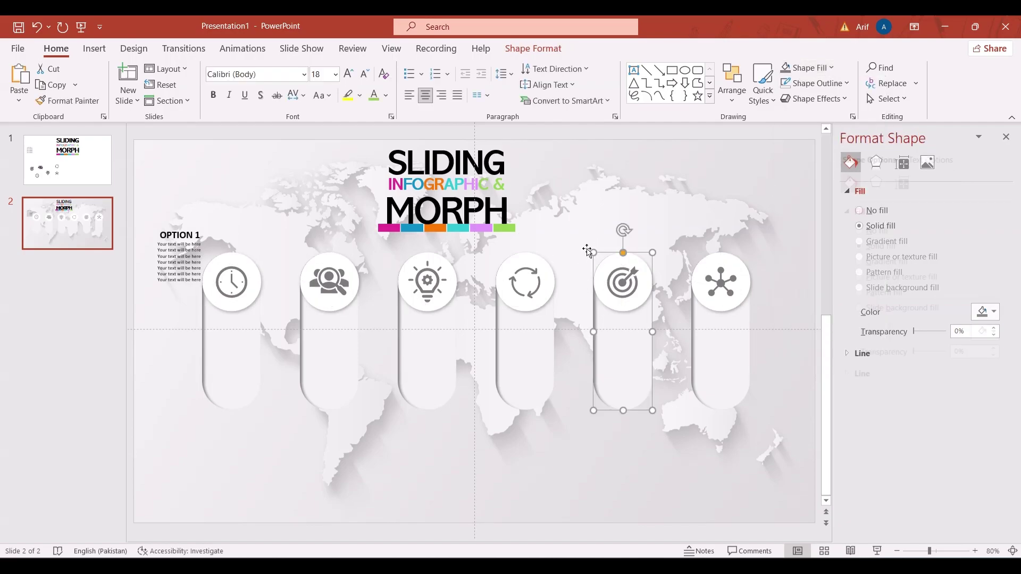
{"action": "left_click", "coordinate": [227, 331]}
{"action": "left_click", "coordinate": [830, 70]}
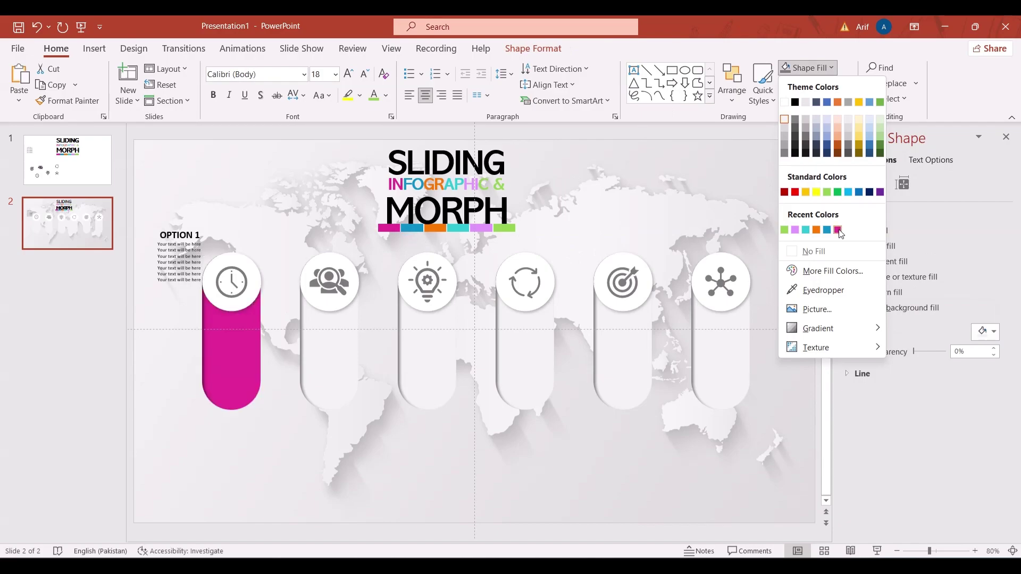
{"action": "left_click", "coordinate": [837, 229]}
{"action": "left_click", "coordinate": [340, 322]}
{"action": "left_click", "coordinate": [830, 68]}
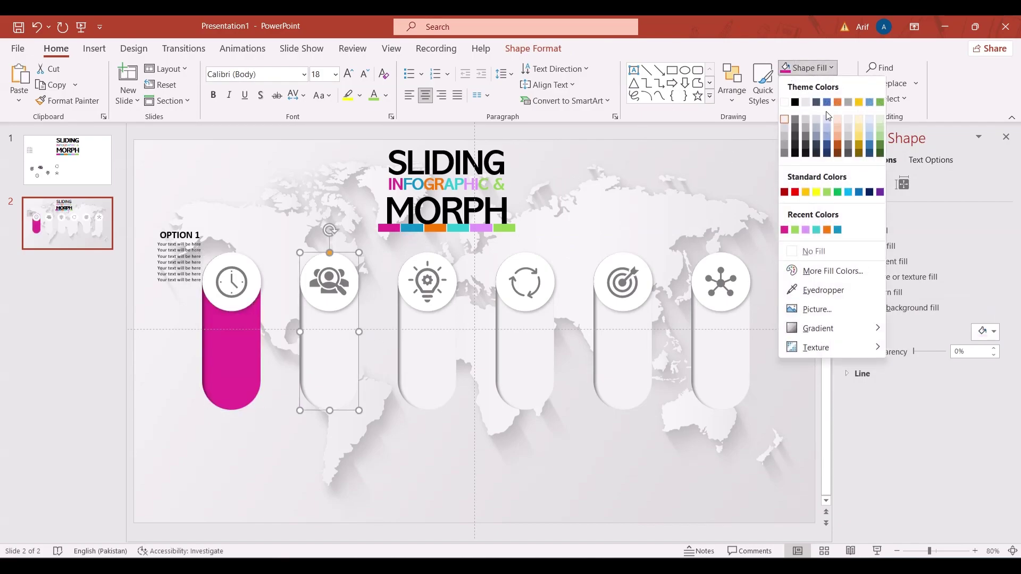
{"action": "left_click", "coordinate": [837, 229]}
{"action": "left_click", "coordinate": [451, 336]}
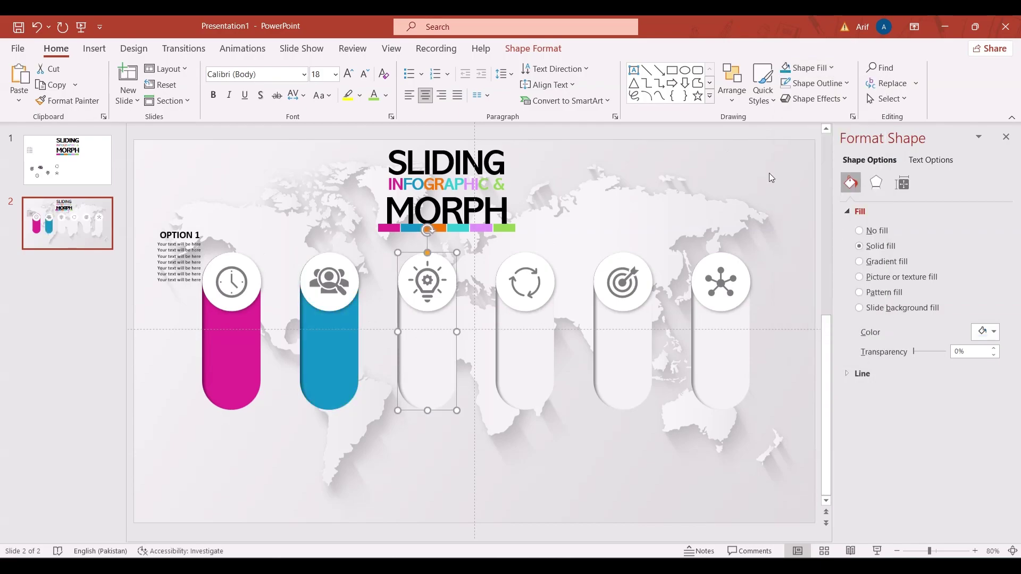
{"action": "left_click", "coordinate": [830, 68]}
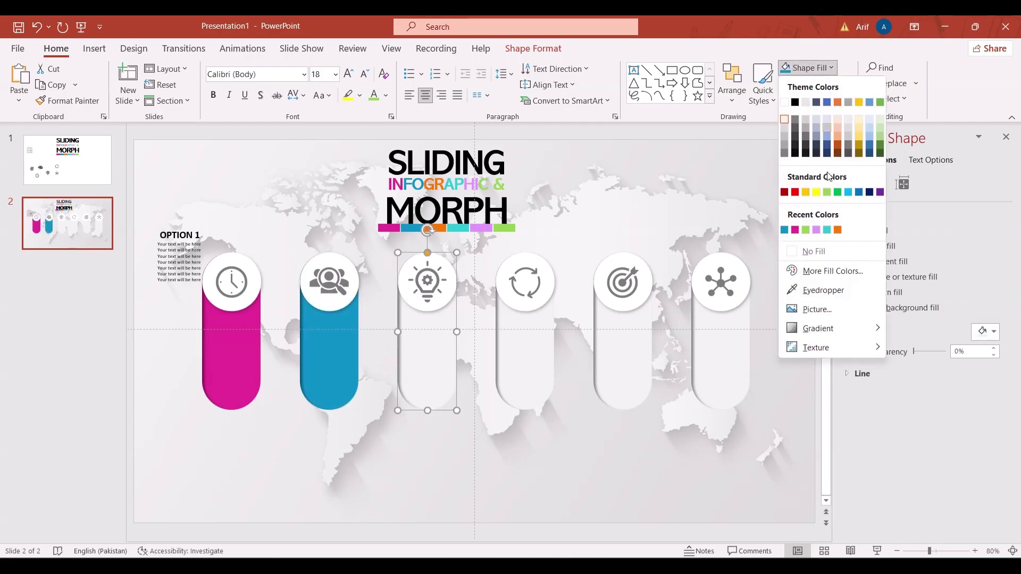
{"action": "left_click", "coordinate": [838, 230]}
Step: Fill the fourth, fifth and sixth pillars teal, lavender and green
{"action": "left_click", "coordinate": [525, 351]}
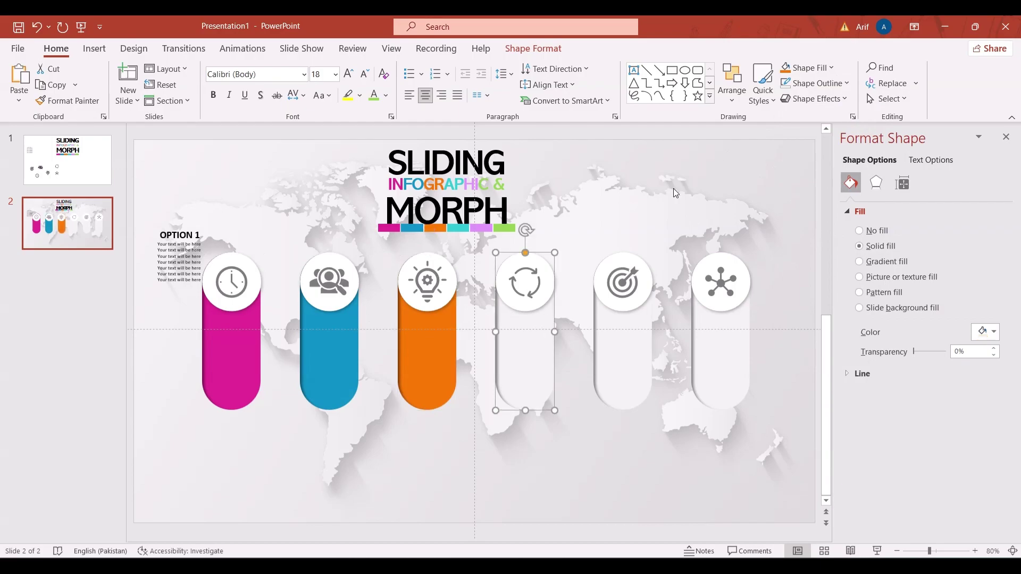
{"action": "left_click", "coordinate": [805, 68]}
{"action": "left_click", "coordinate": [837, 229]}
{"action": "left_click", "coordinate": [611, 353]}
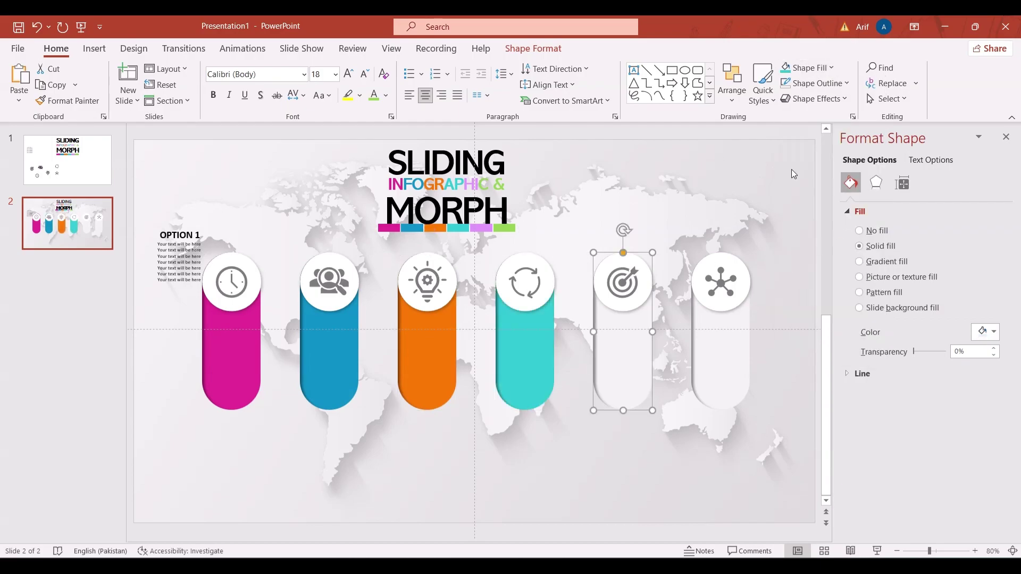
{"action": "left_click", "coordinate": [808, 68]}
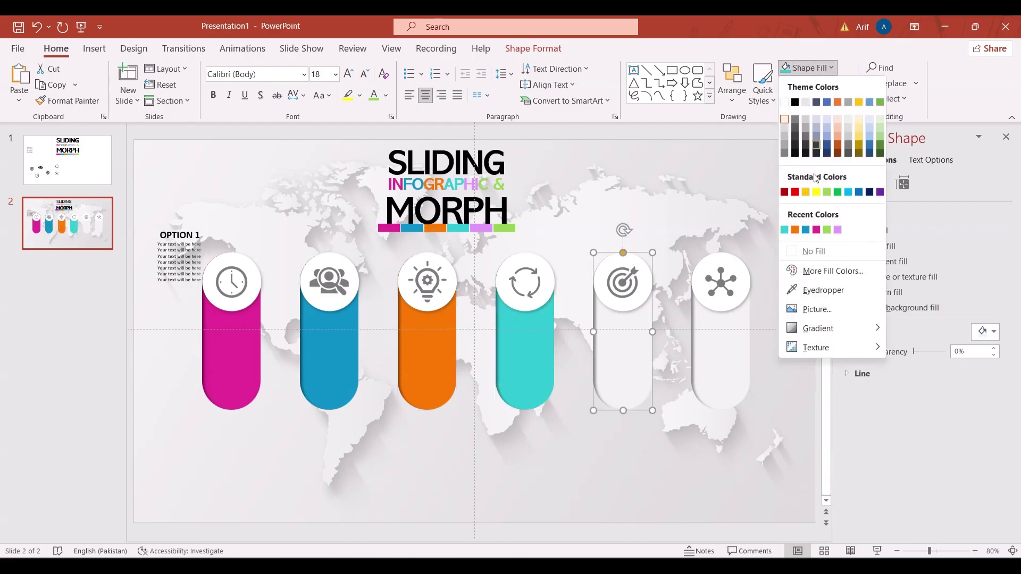
{"action": "left_click", "coordinate": [837, 229]}
{"action": "left_click", "coordinate": [701, 323]}
{"action": "left_click", "coordinate": [806, 68]}
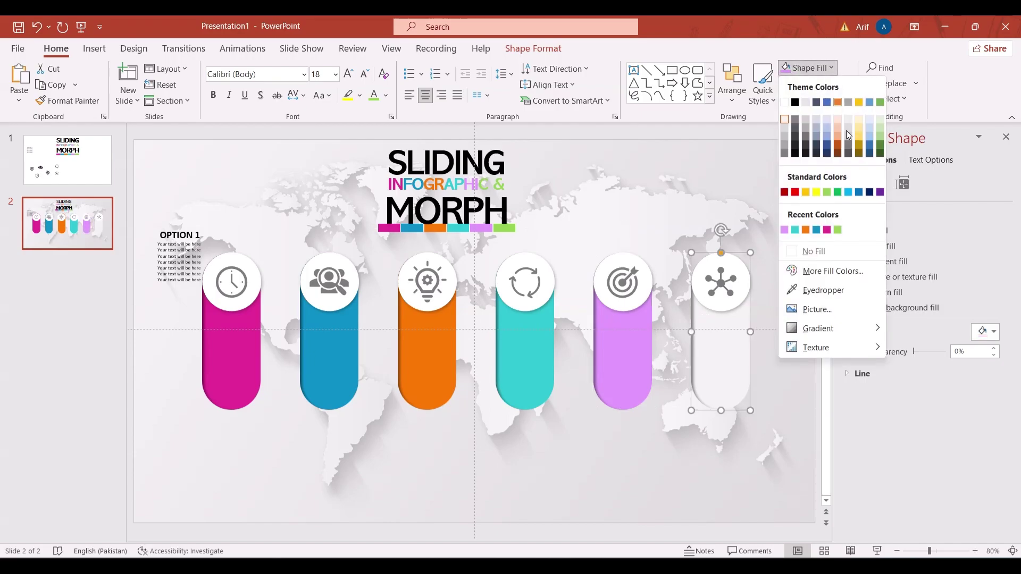
{"action": "left_click", "coordinate": [837, 230]}
{"action": "left_click", "coordinate": [749, 199]}
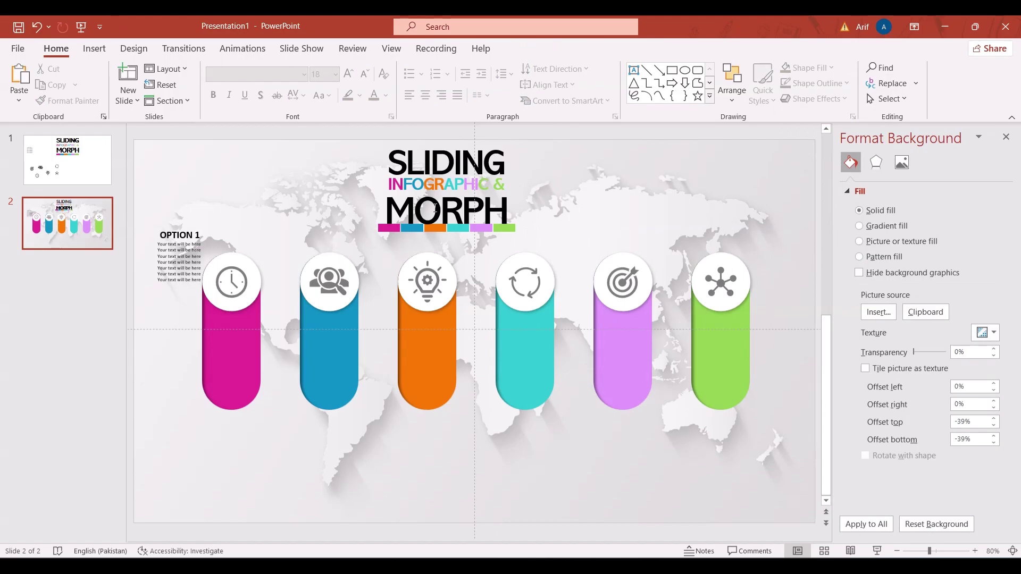
Step: Move the OPTION 1 text box onto the magenta pillar and make its text white
{"action": "left_click", "coordinate": [375, 218]}
{"action": "left_click", "coordinate": [258, 256]}
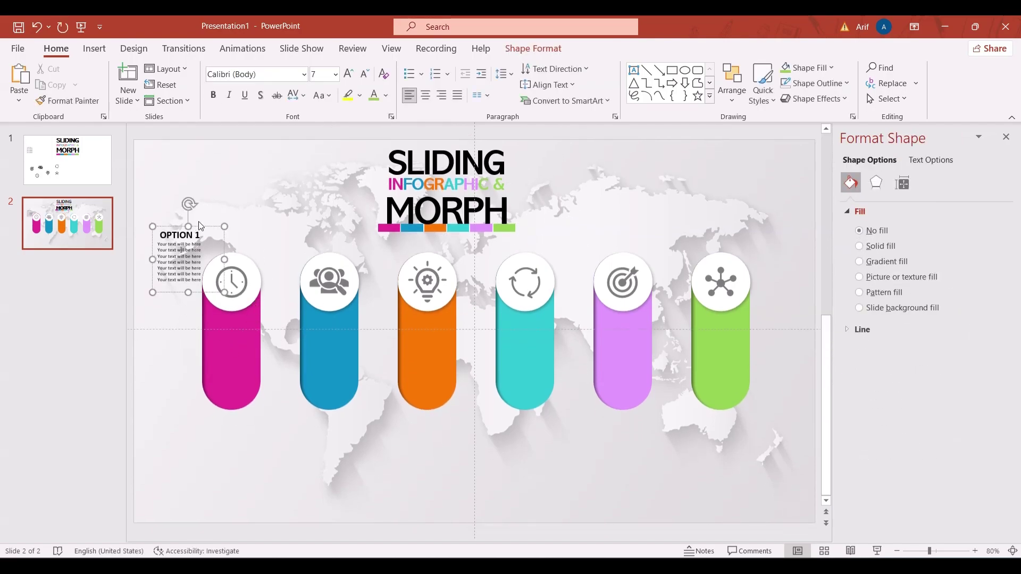
{"action": "left_click_drag", "start_coordinate": [197, 228], "coordinate": [199, 171]}
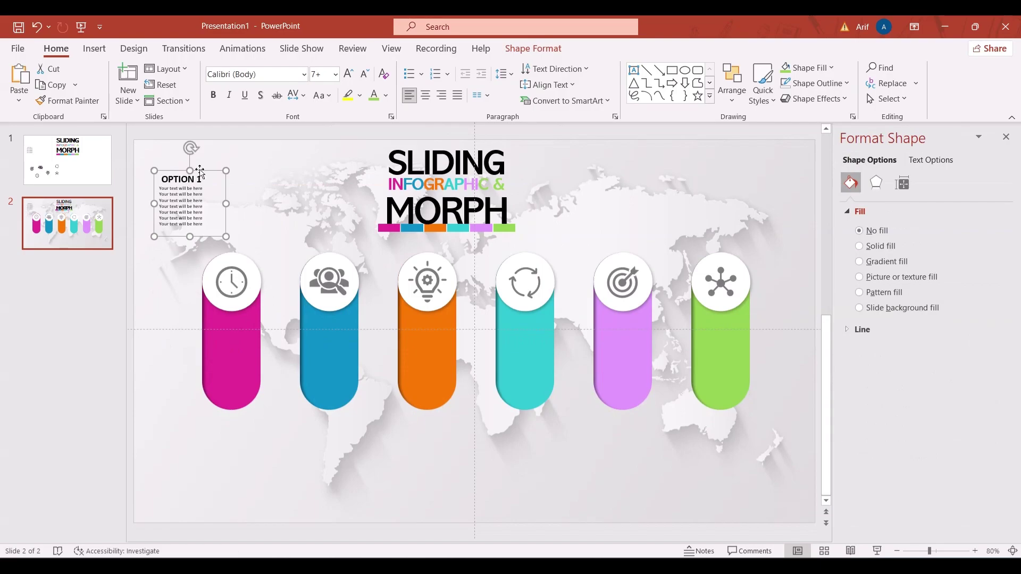
{"action": "left_click_drag", "start_coordinate": [207, 174], "coordinate": [256, 325]}
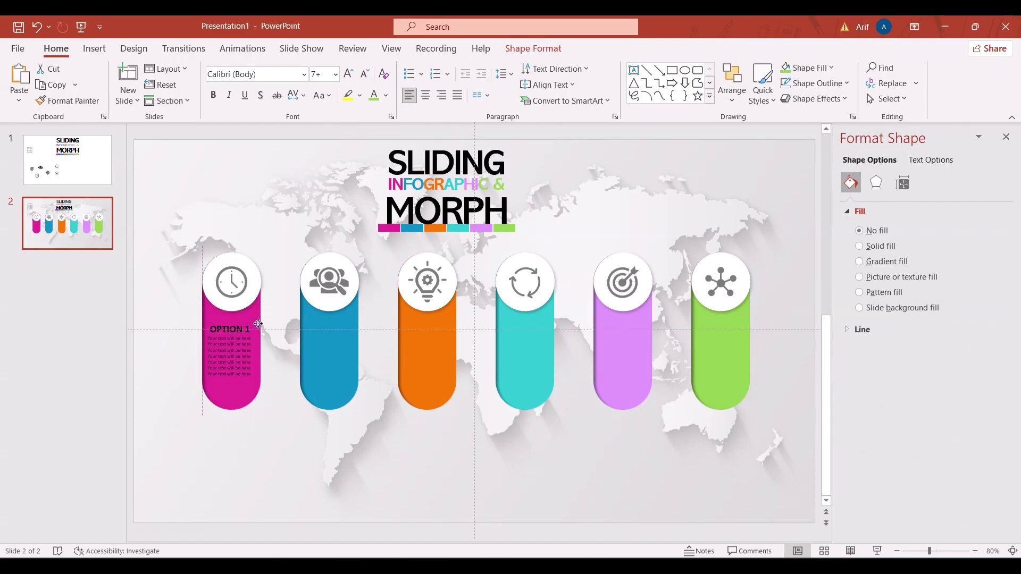
{"action": "left_click", "coordinate": [239, 330]}
{"action": "key", "text": "ctrl+a"}
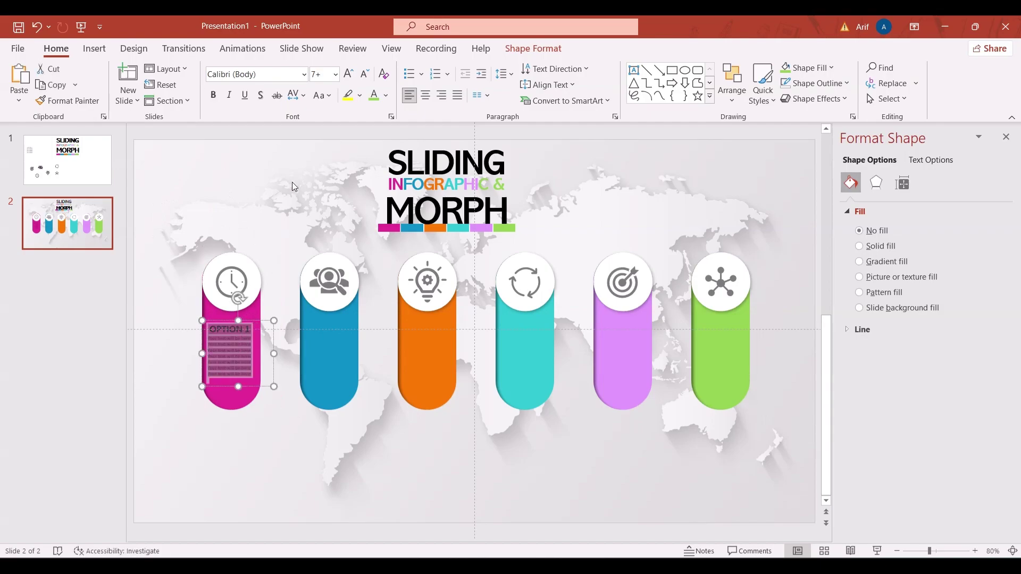
{"action": "left_click", "coordinate": [386, 96]}
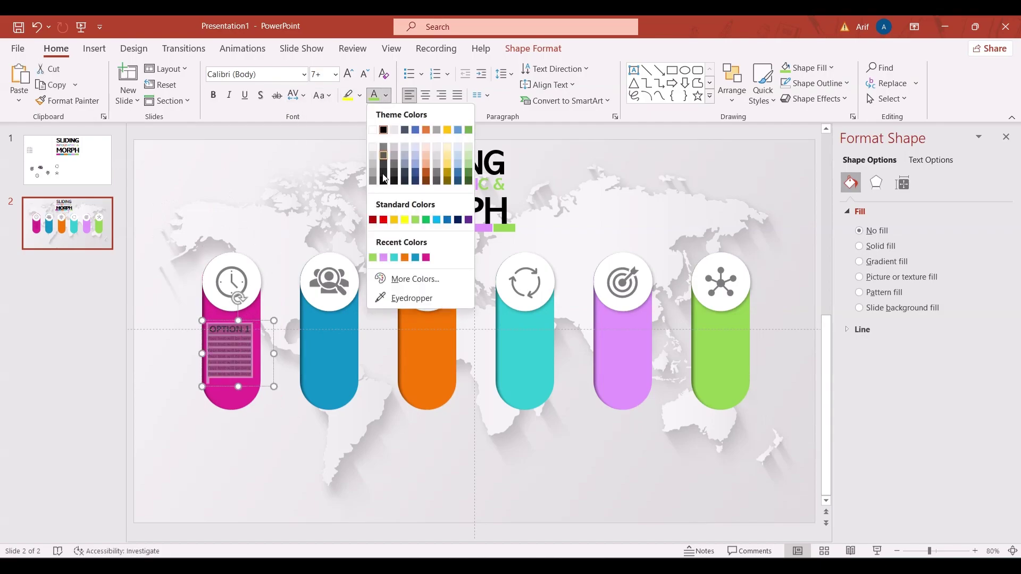
{"action": "left_click", "coordinate": [373, 130]}
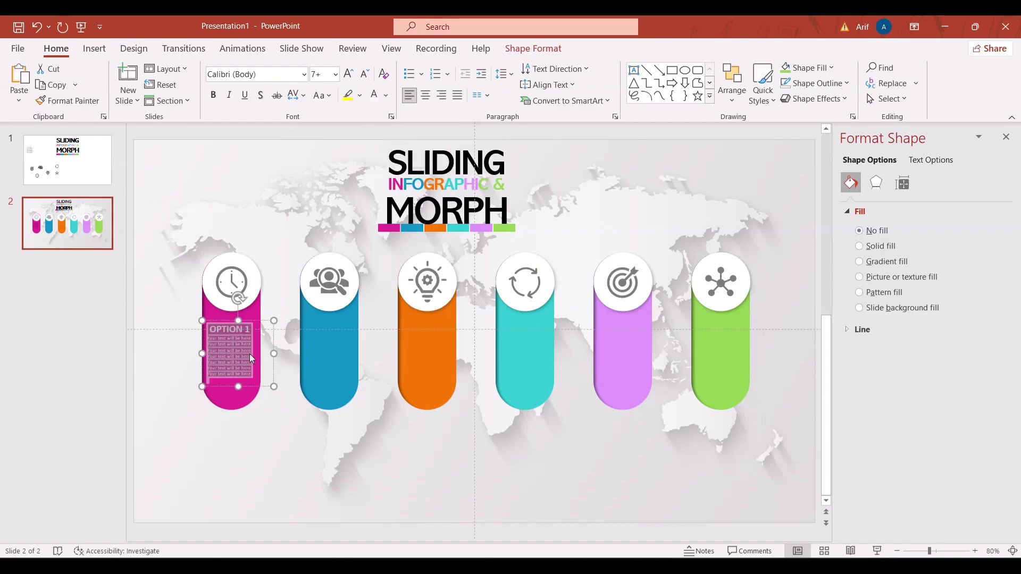
Step: Move the OPTION 1 text box off the pillar, delete it, and select all six pillar groups
{"action": "left_click_drag", "start_coordinate": [267, 324], "coordinate": [229, 199]}
{"action": "key", "text": "Delete"}
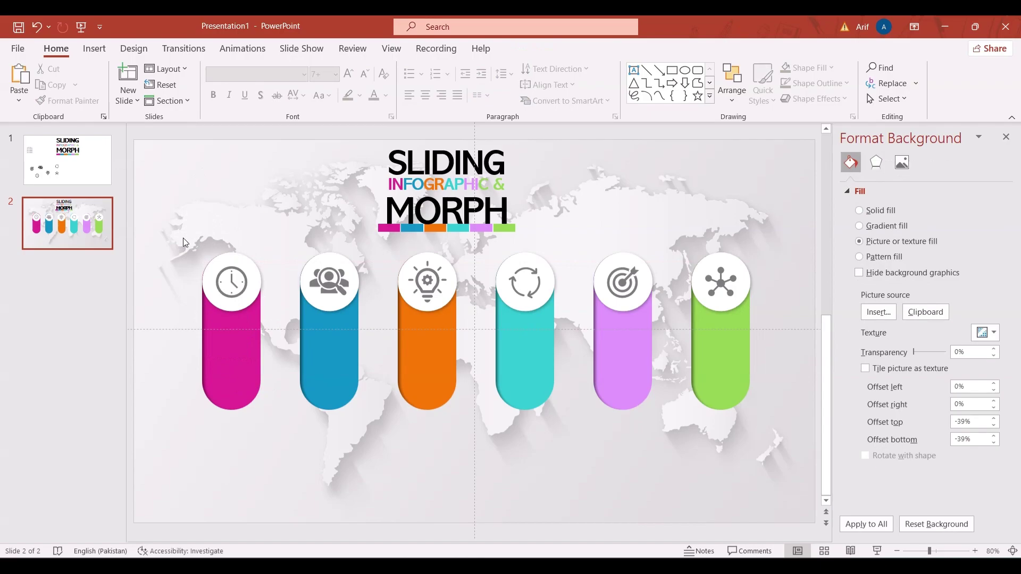
{"action": "left_click_drag", "start_coordinate": [183, 242], "coordinate": [771, 439]}
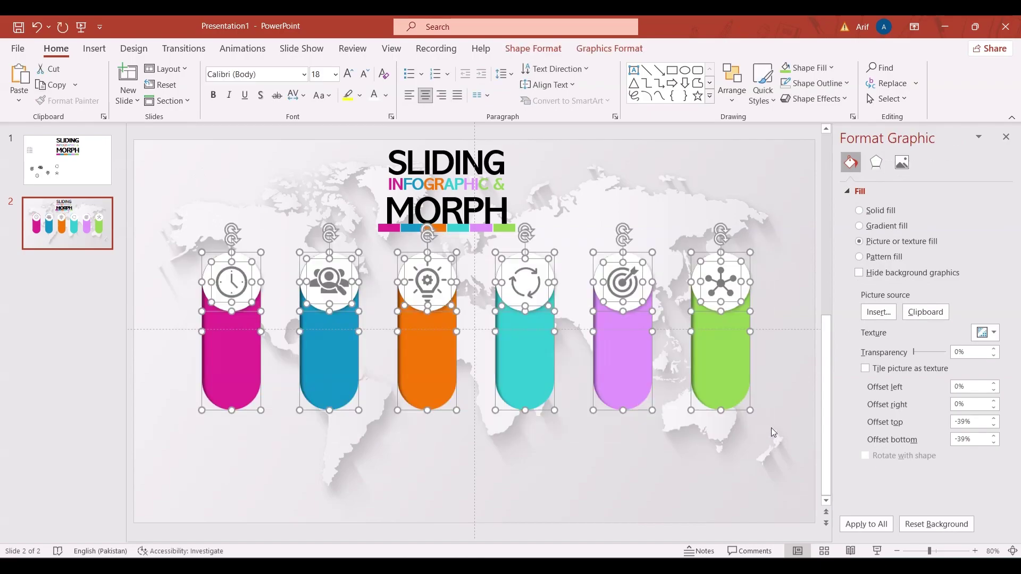
Step: Drag all six pillar-and-icon groups about 40 px lower on the slide
{"action": "left_click_drag", "start_coordinate": [622, 388], "coordinate": [621, 416]}
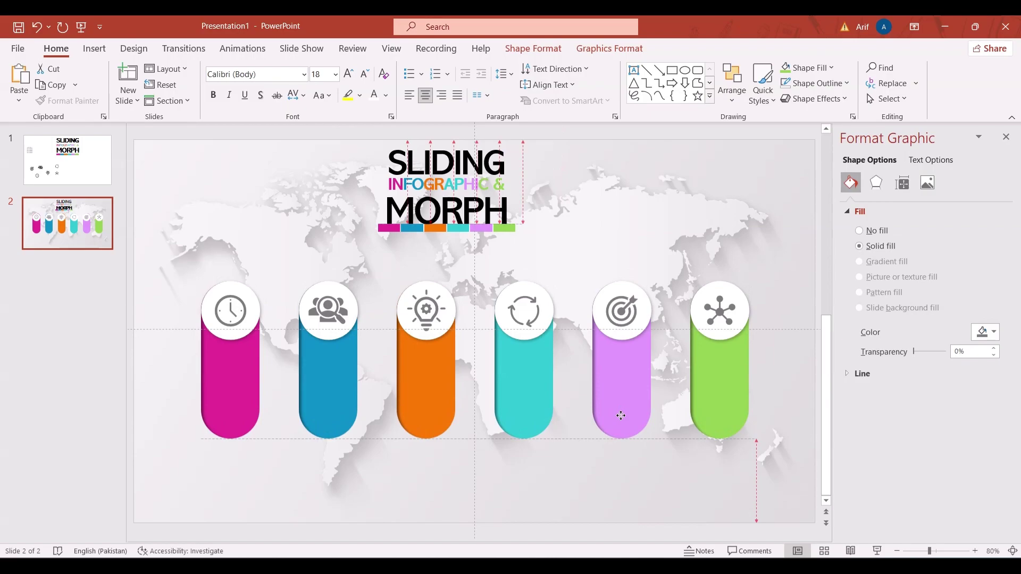
{"action": "left_click_drag", "start_coordinate": [621, 415], "coordinate": [621, 415]}
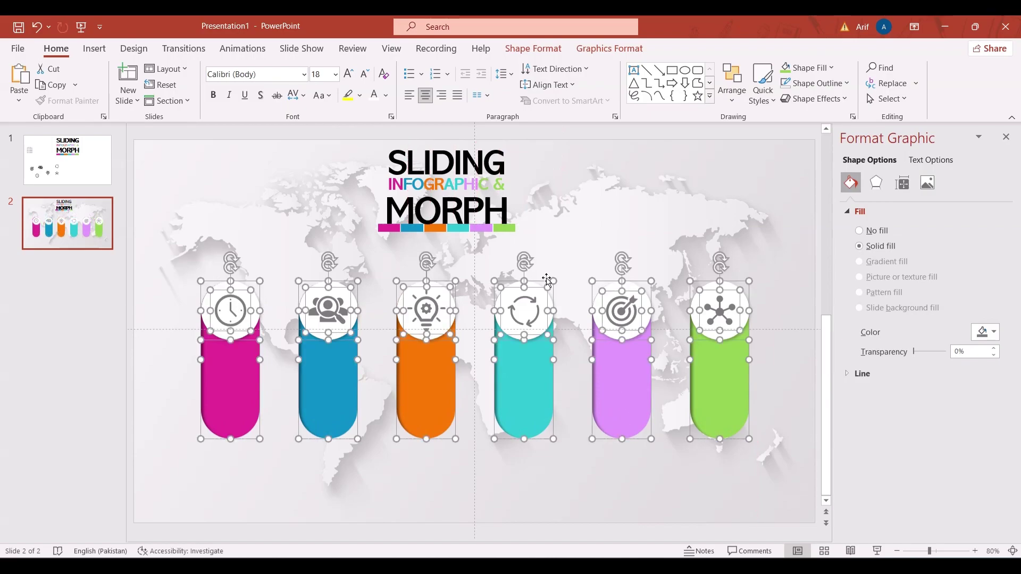
{"action": "left_click", "coordinate": [571, 236]}
Step: Shift the title group slightly right and down
{"action": "left_click", "coordinate": [447, 212]}
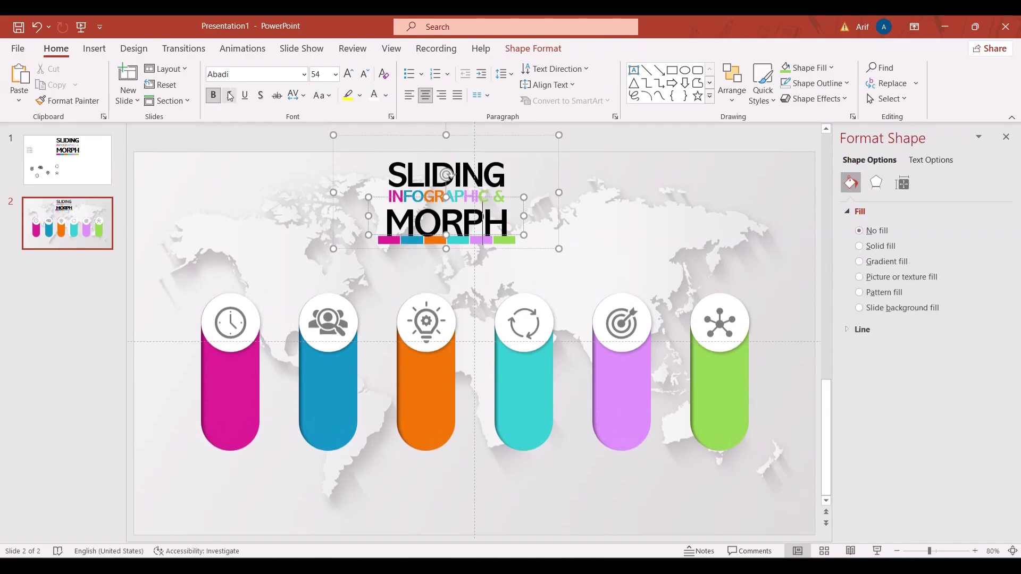
{"action": "left_click", "coordinate": [396, 49]}
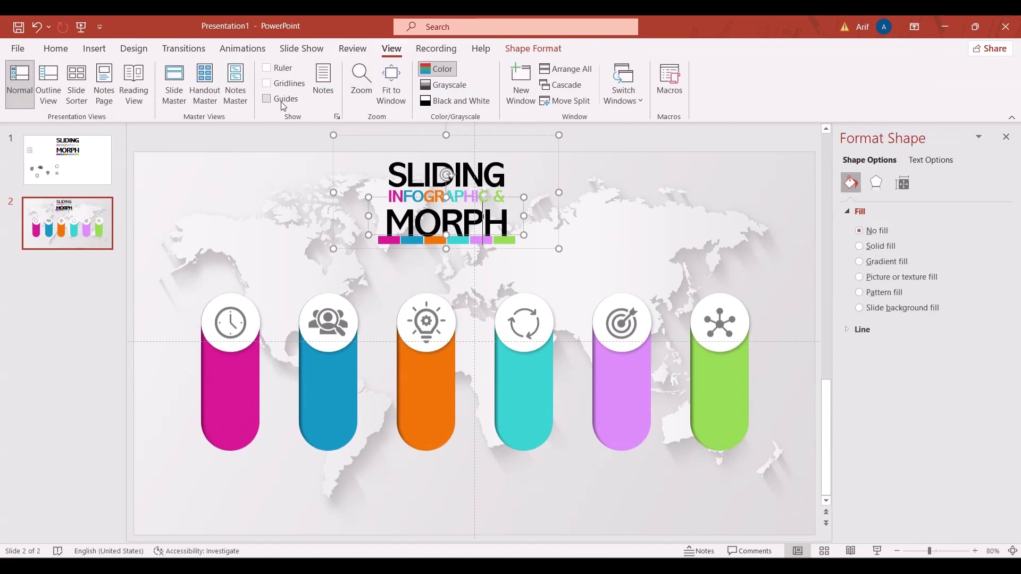
{"action": "left_click", "coordinate": [647, 233]}
{"action": "left_click", "coordinate": [543, 247]}
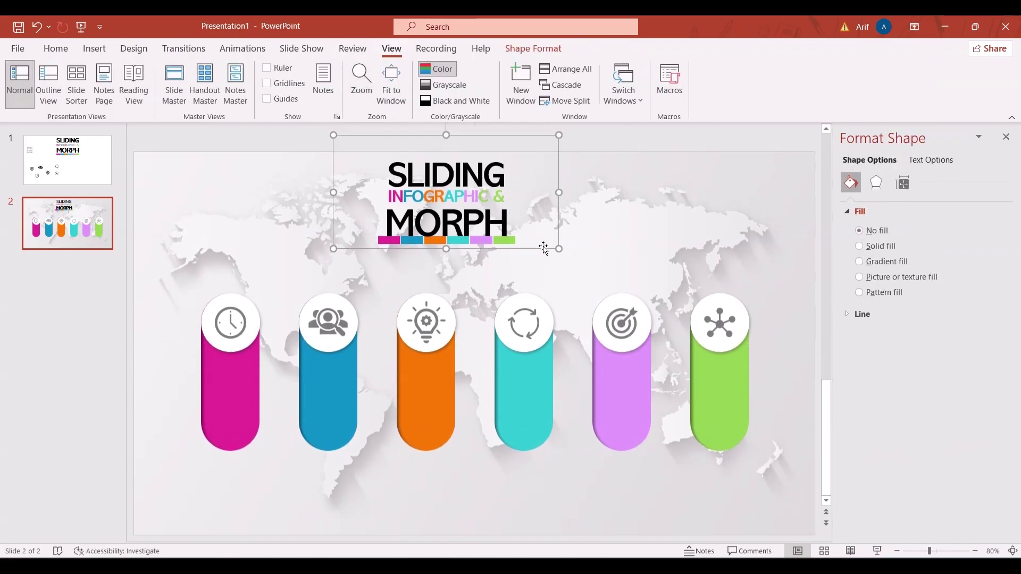
{"action": "left_click_drag", "start_coordinate": [544, 248], "coordinate": [596, 261]}
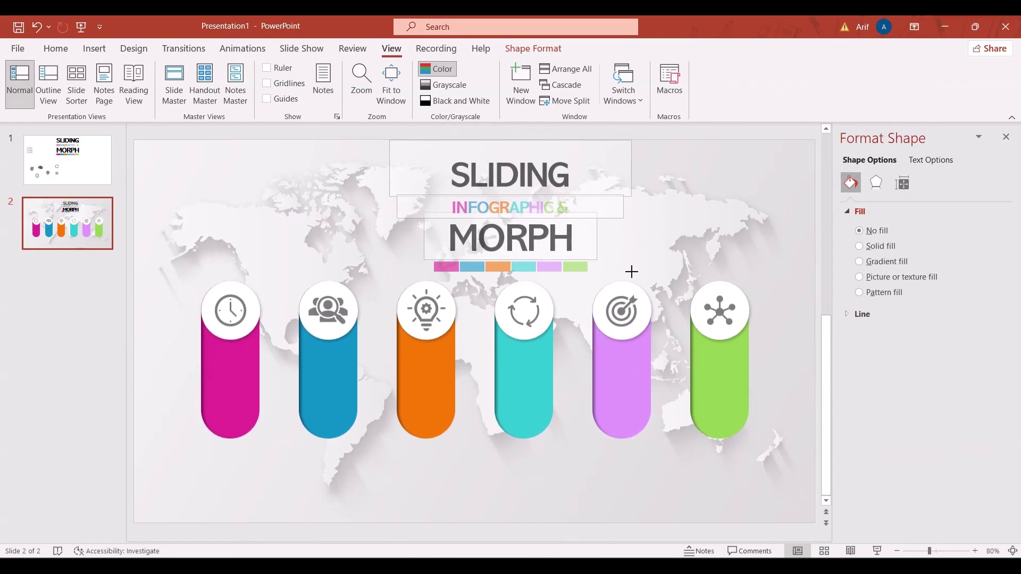
Step: Enlarge the MORPH line to 72 pt
{"action": "left_click", "coordinate": [687, 230]}
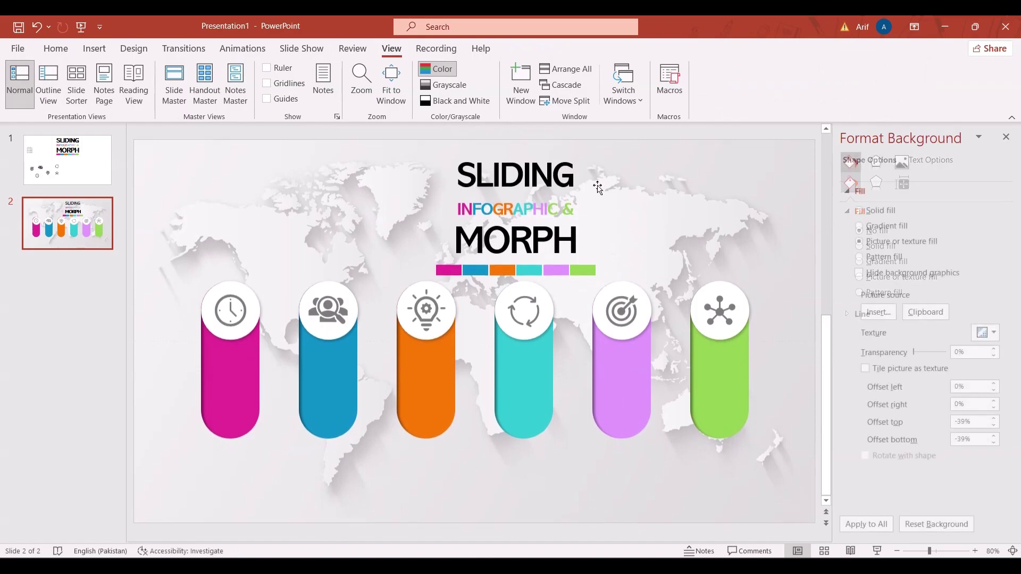
{"action": "left_click", "coordinate": [531, 253]}
{"action": "left_click", "coordinate": [531, 252]}
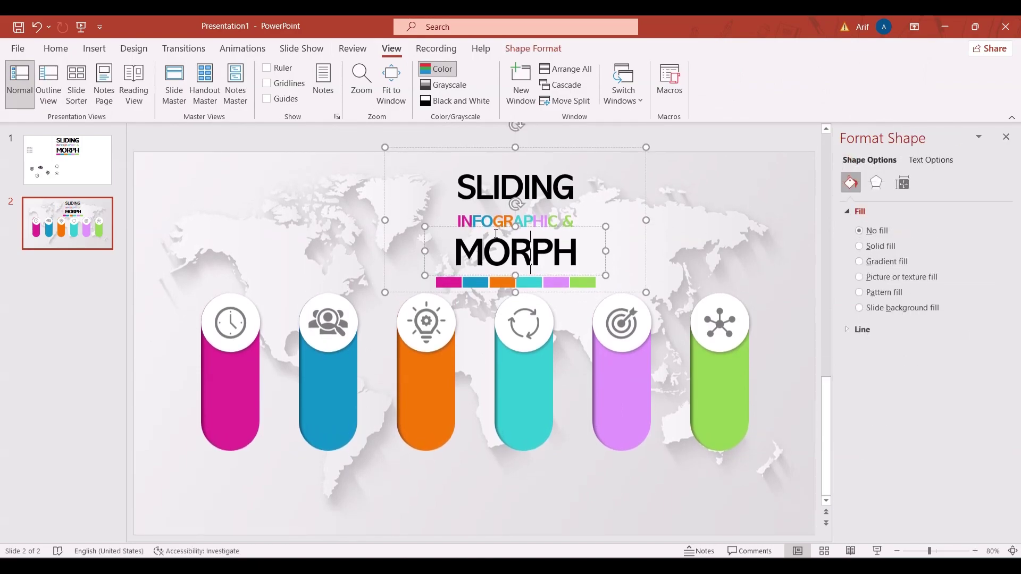
{"action": "key", "text": "ctrl+a"}
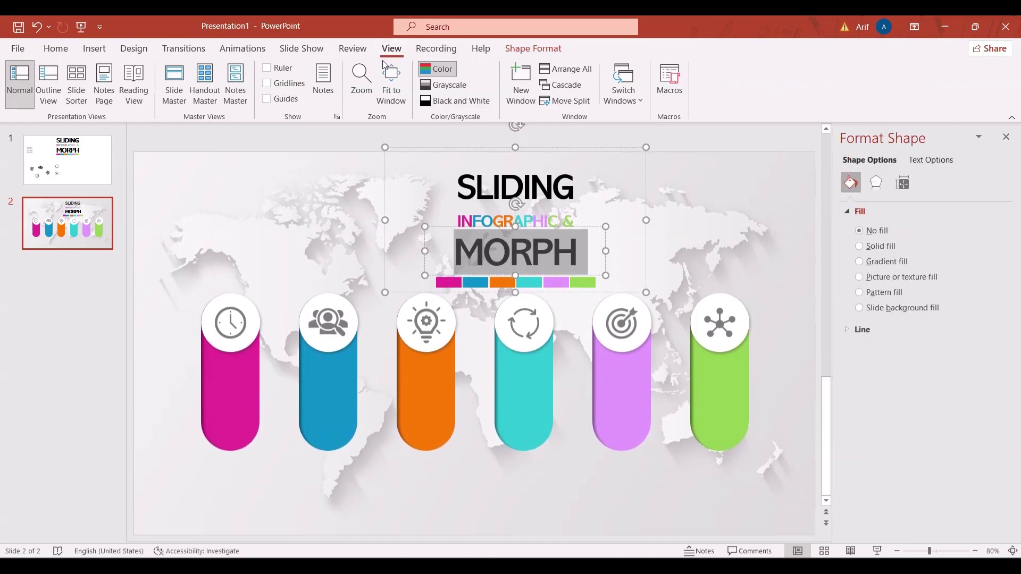
{"action": "left_click", "coordinate": [56, 48]}
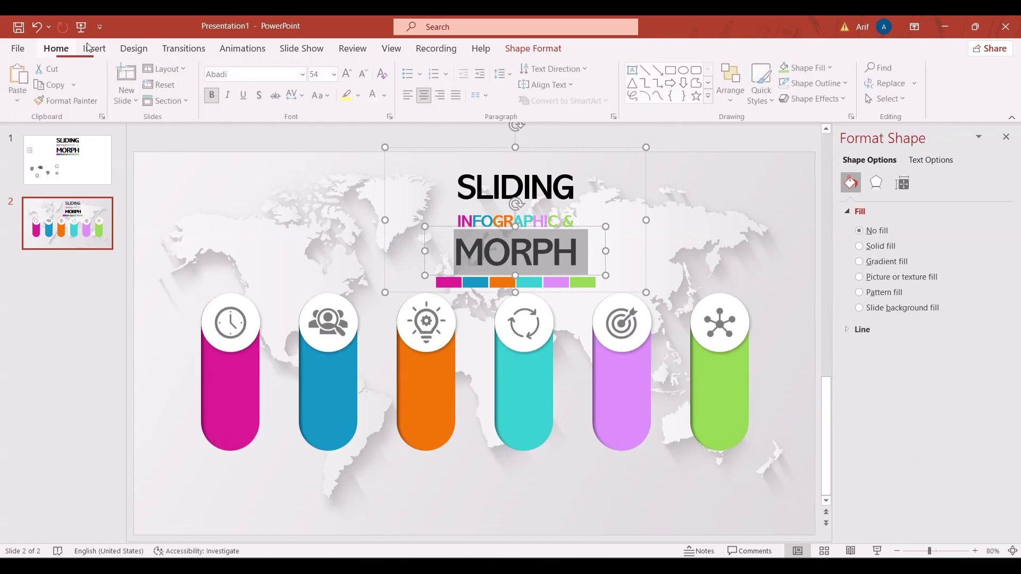
{"action": "left_click", "coordinate": [349, 75]}
{"action": "left_click", "coordinate": [348, 74]}
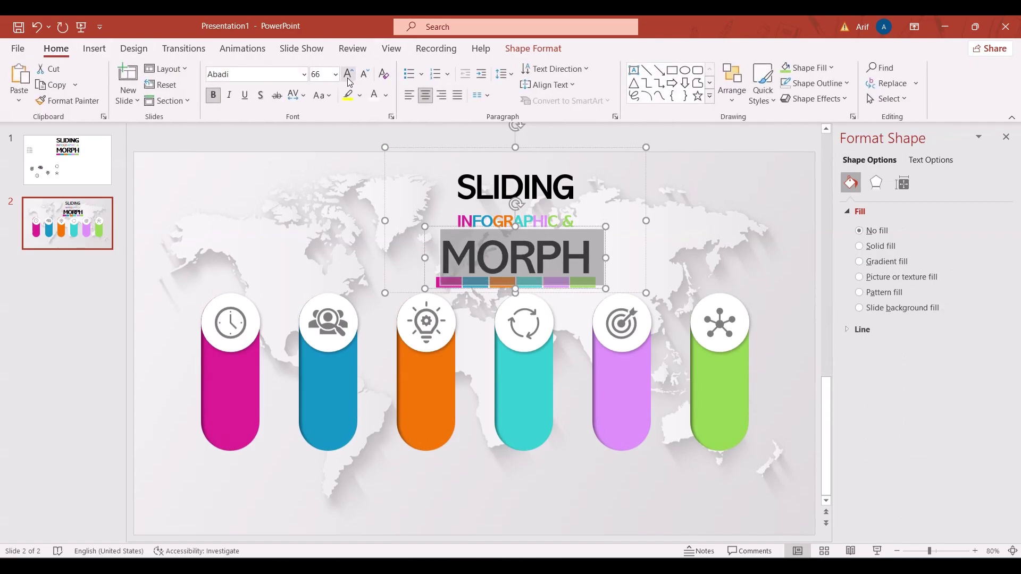
{"action": "left_click", "coordinate": [348, 74]}
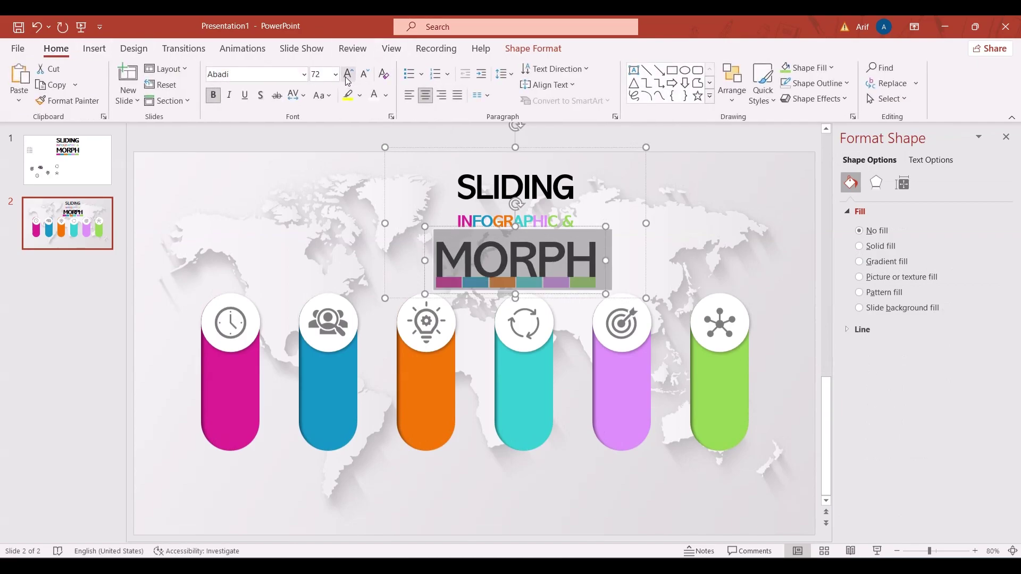
{"action": "left_click", "coordinate": [610, 257]}
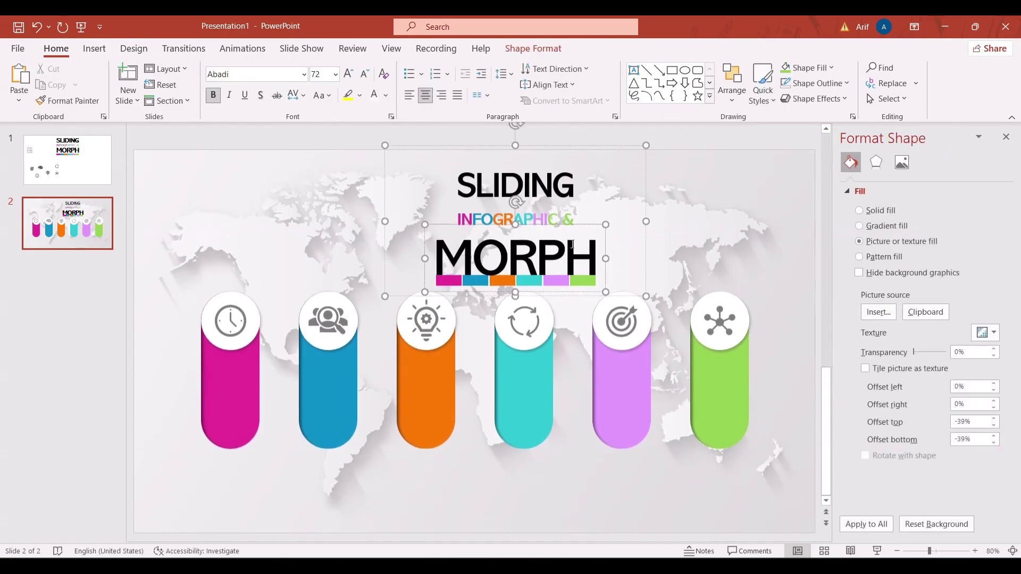
Step: Set INFOGRAPHIC & to 33 pt and place it between SLIDING and MORPH
{"action": "left_click", "coordinate": [565, 260]}
{"action": "scroll", "coordinate": [581, 226], "scroll_direction": "down", "scroll_amount": 1}
{"action": "mouse_move", "coordinate": [581, 226]}
{"action": "left_mouse_down"}
{"action": "mouse_move", "coordinate": [564, 221]}
{"action": "mouse_move", "coordinate": [589, 215]}
{"action": "left_mouse_up"}
{"action": "scroll", "coordinate": [564, 221], "scroll_direction": "up", "scroll_amount": 1}
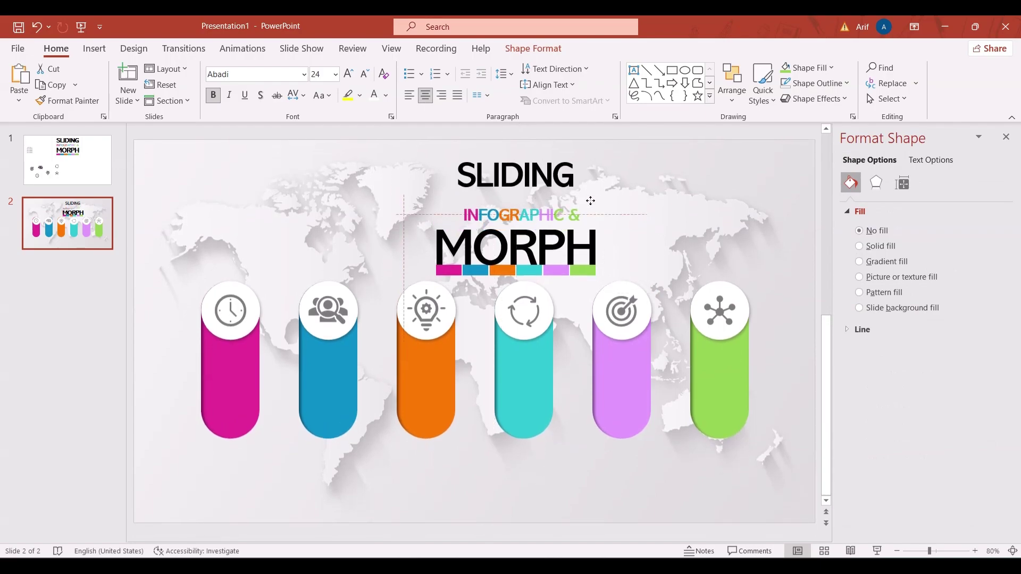
{"action": "triple_click", "coordinate": [563, 228]}
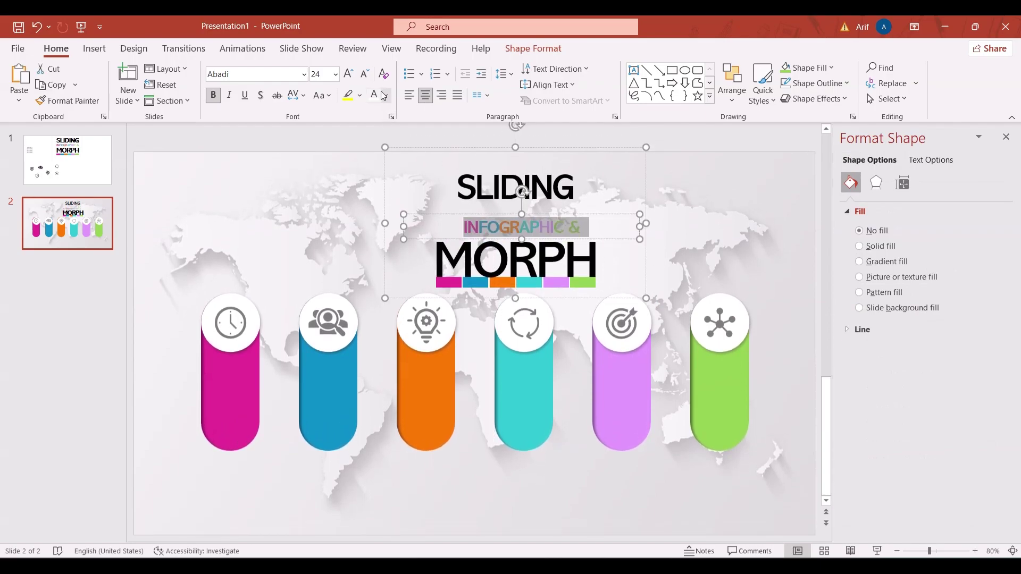
{"action": "left_click", "coordinate": [346, 77]}
{"action": "left_click", "coordinate": [348, 73]}
{"action": "left_click", "coordinate": [348, 74]}
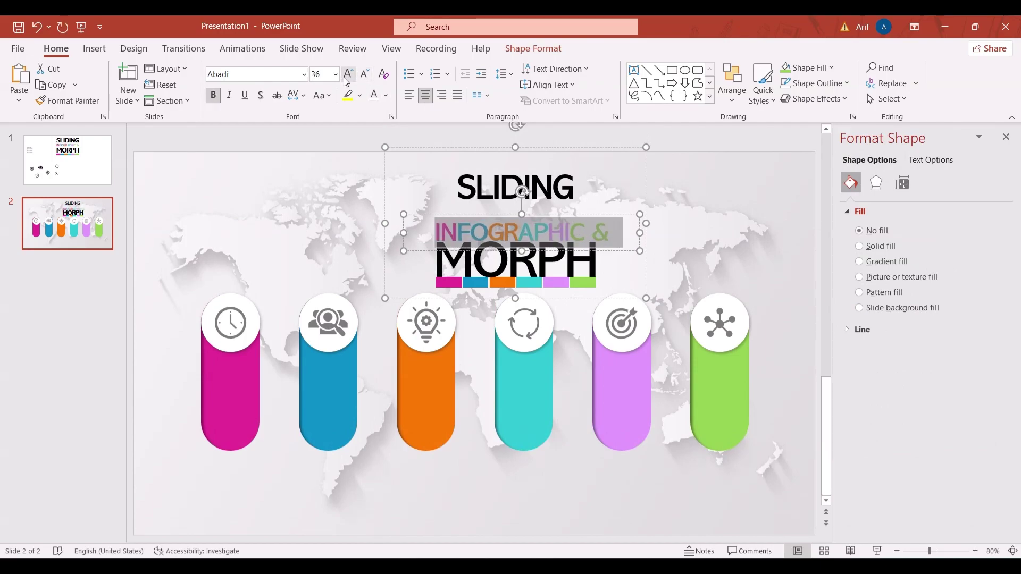
{"action": "left_click", "coordinate": [365, 74]}
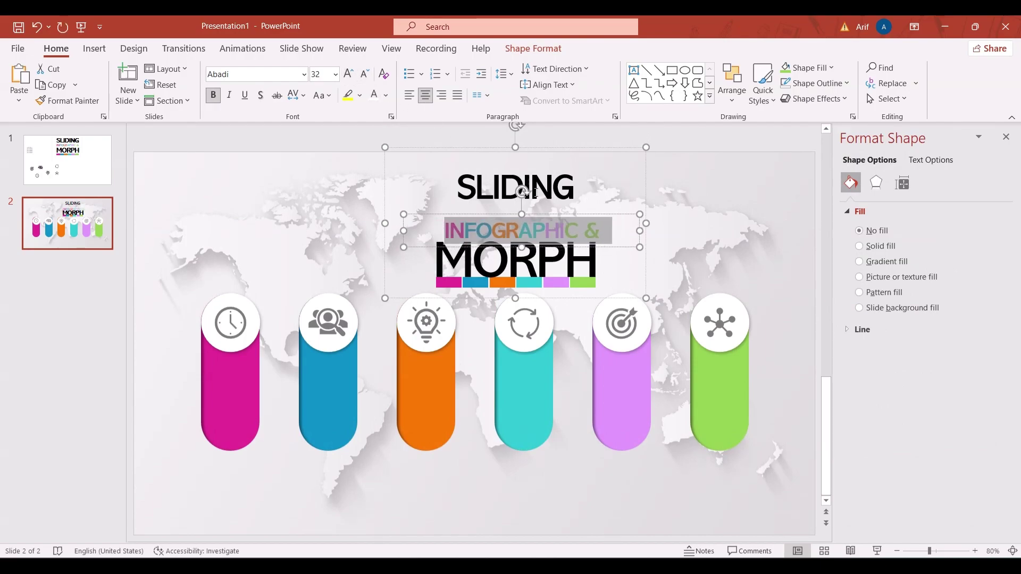
{"action": "left_click_drag", "start_coordinate": [597, 227], "coordinate": [591, 201]}
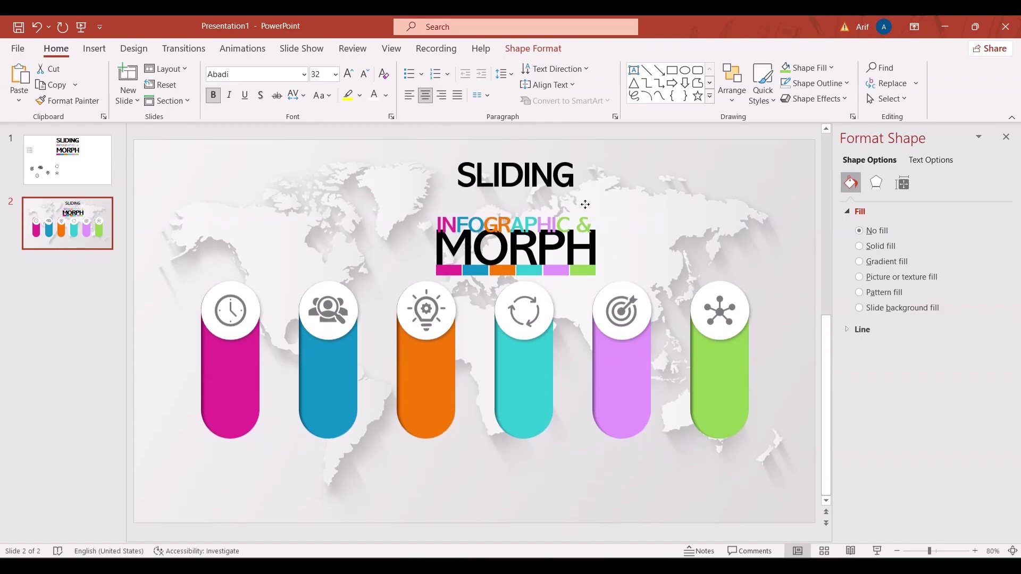
{"action": "left_click_drag", "start_coordinate": [592, 201], "coordinate": [575, 210]}
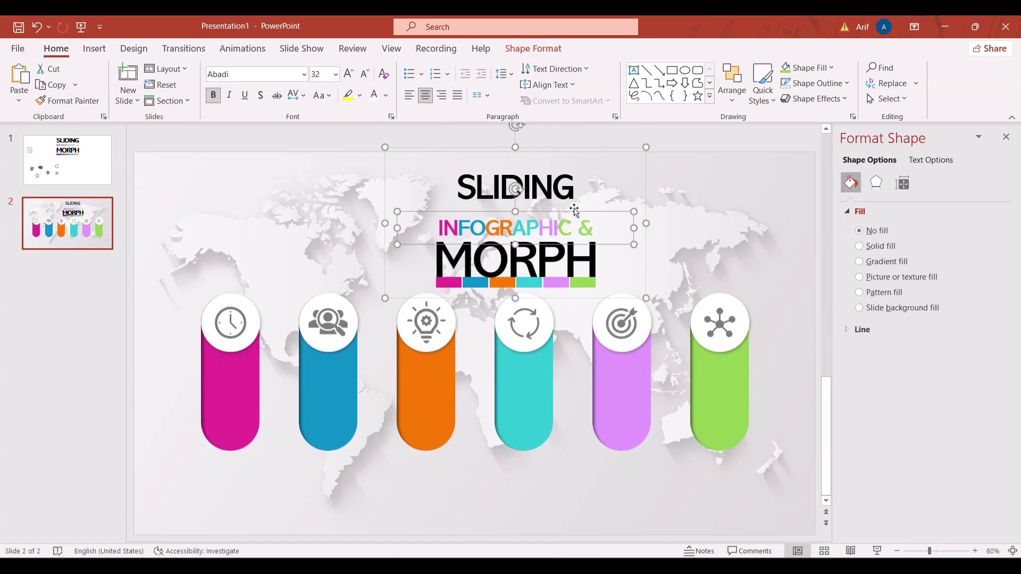
{"action": "left_click", "coordinate": [330, 74]}
{"action": "type", "text": "33"}
{"action": "key", "text": "Return"}
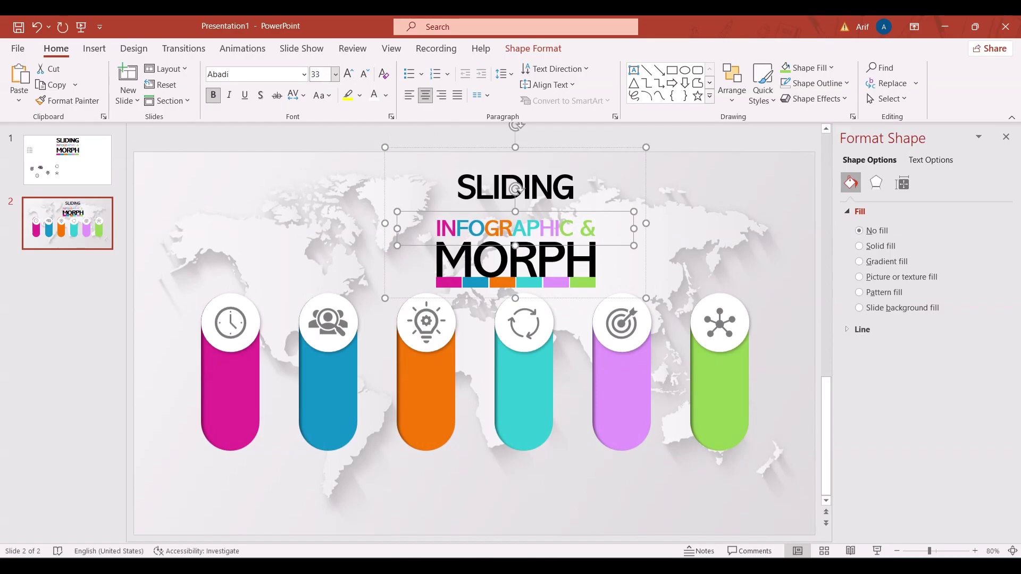
Step: Enlarge the SLIDING line to 66 pt
{"action": "left_click", "coordinate": [506, 157]}
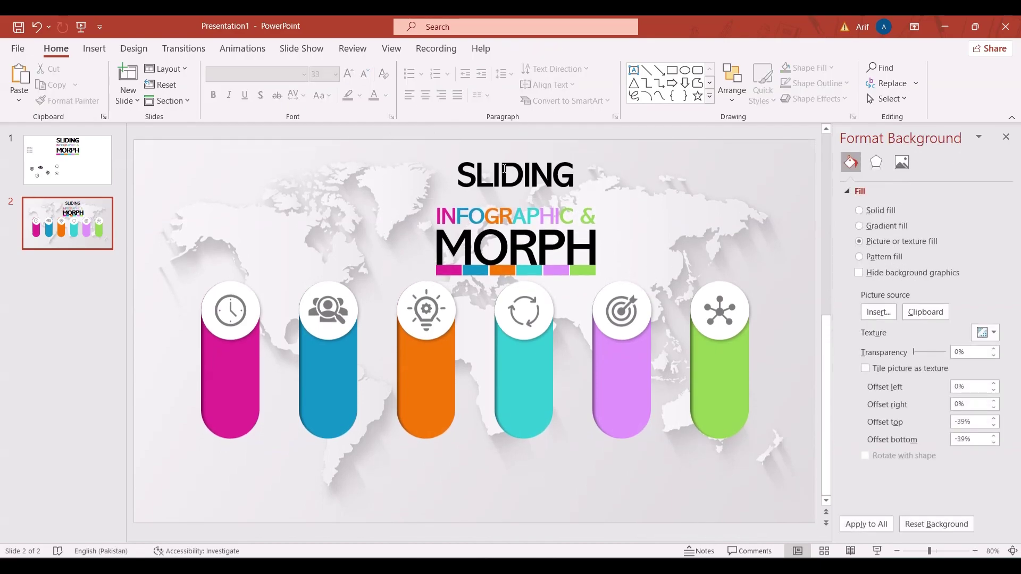
{"action": "left_click", "coordinate": [507, 157]}
{"action": "double_click", "coordinate": [507, 161]}
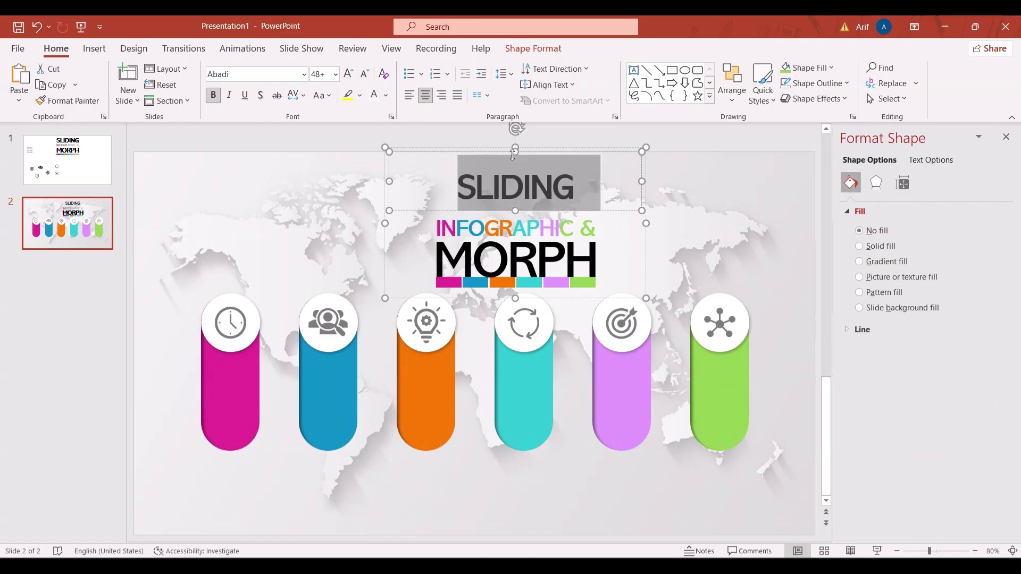
{"action": "left_click", "coordinate": [348, 74]}
{"action": "left_click", "coordinate": [348, 74]}
{"action": "left_click", "coordinate": [348, 74]}
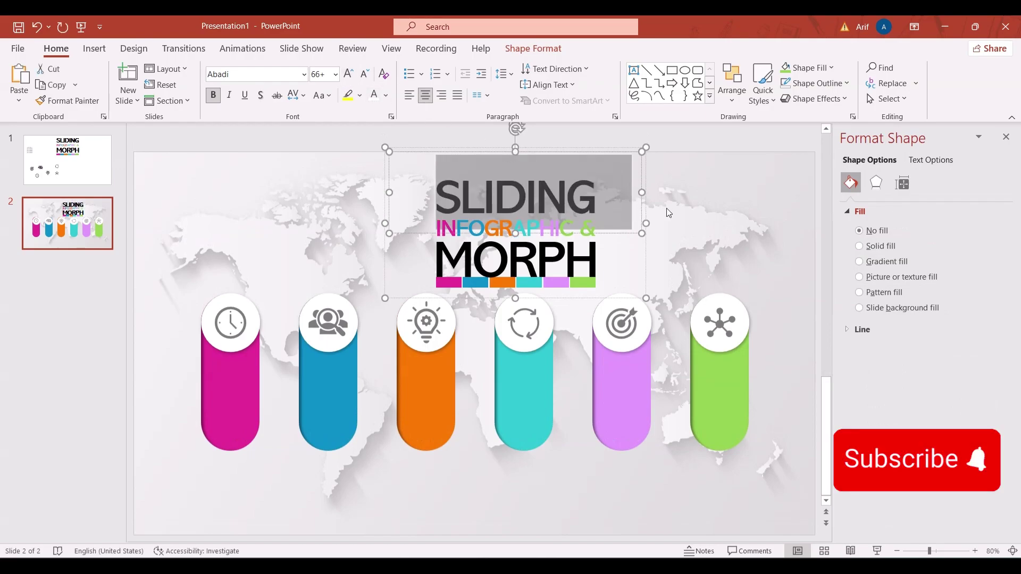
{"action": "left_click", "coordinate": [727, 210]}
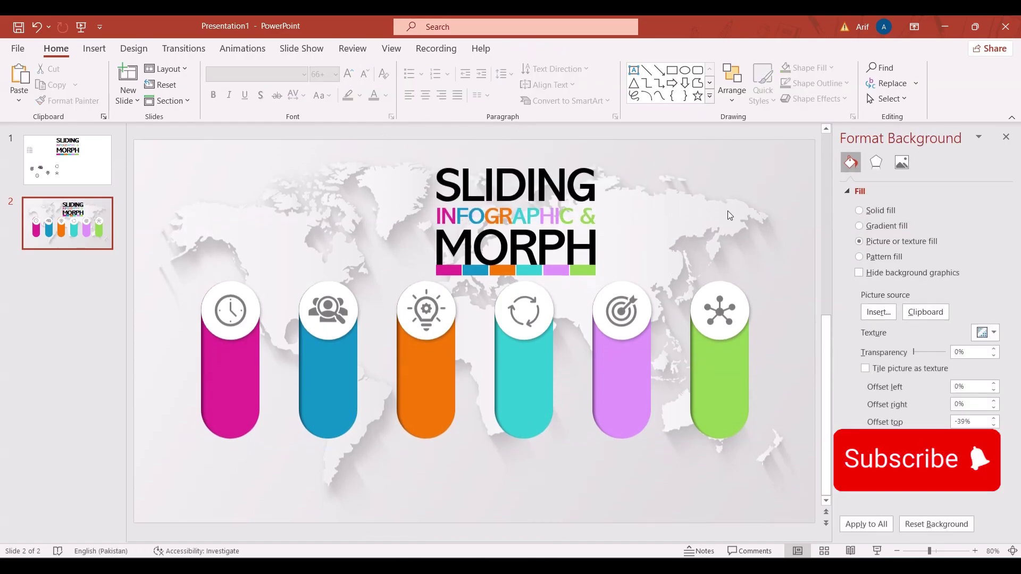
{"action": "left_click", "coordinate": [599, 262]}
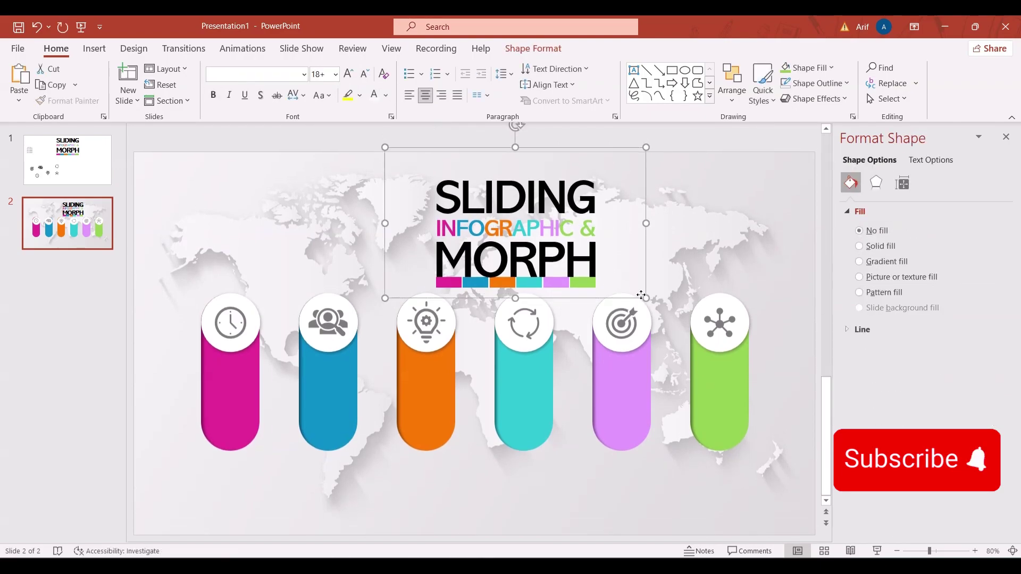
Step: Move the title group up and centre it horizontally with Align Center
{"action": "left_click_drag", "start_coordinate": [636, 297], "coordinate": [628, 268]}
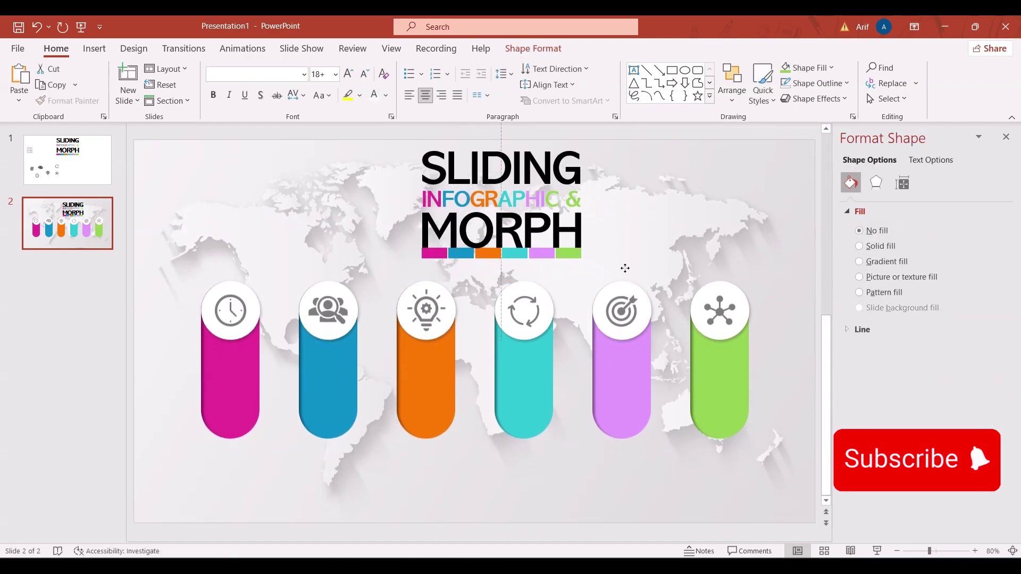
{"action": "left_click", "coordinate": [534, 49]}
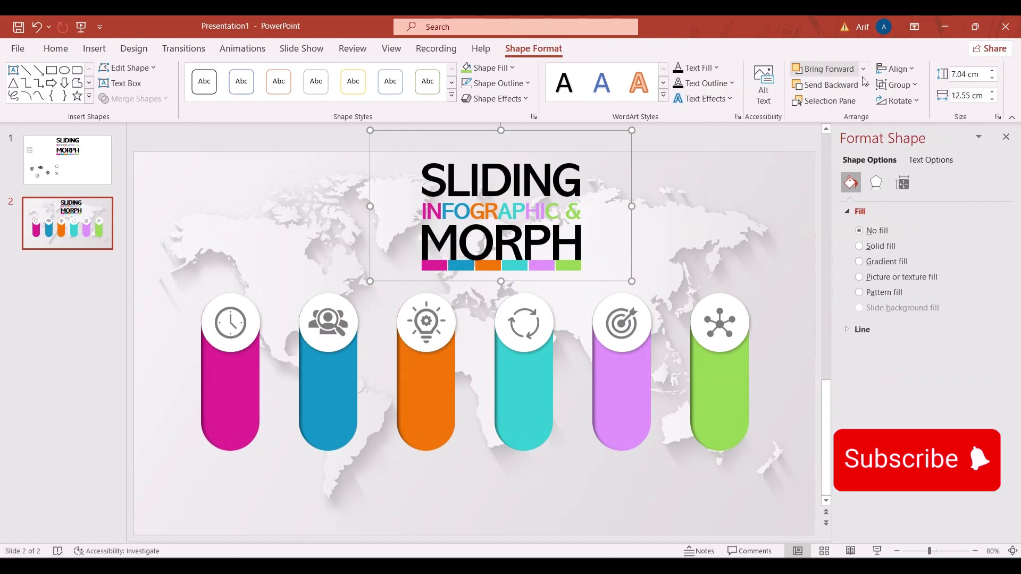
{"action": "left_click", "coordinate": [894, 69]}
{"action": "left_click", "coordinate": [917, 104]}
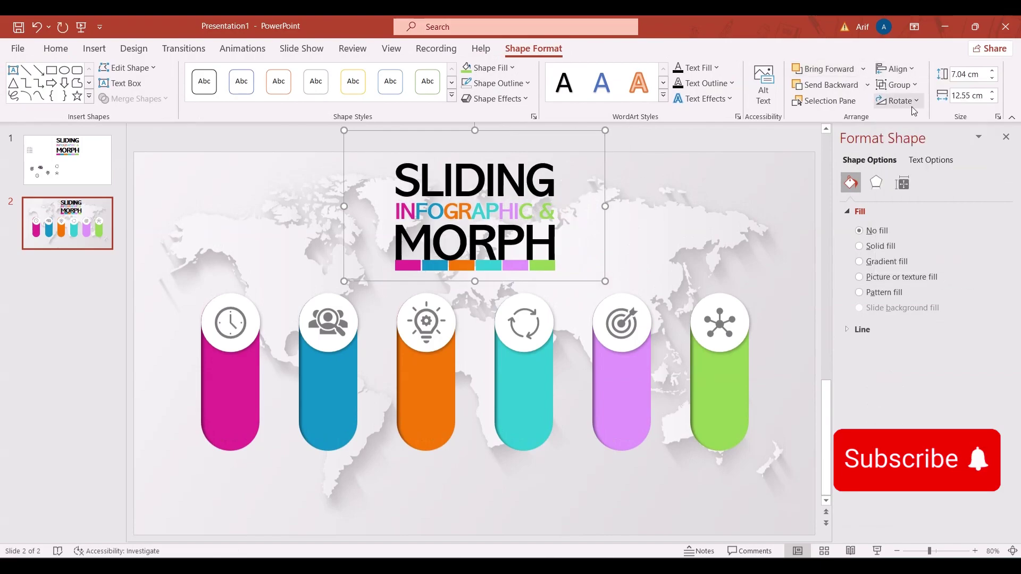
{"action": "left_click", "coordinate": [682, 230]}
{"action": "left_click", "coordinate": [558, 258]}
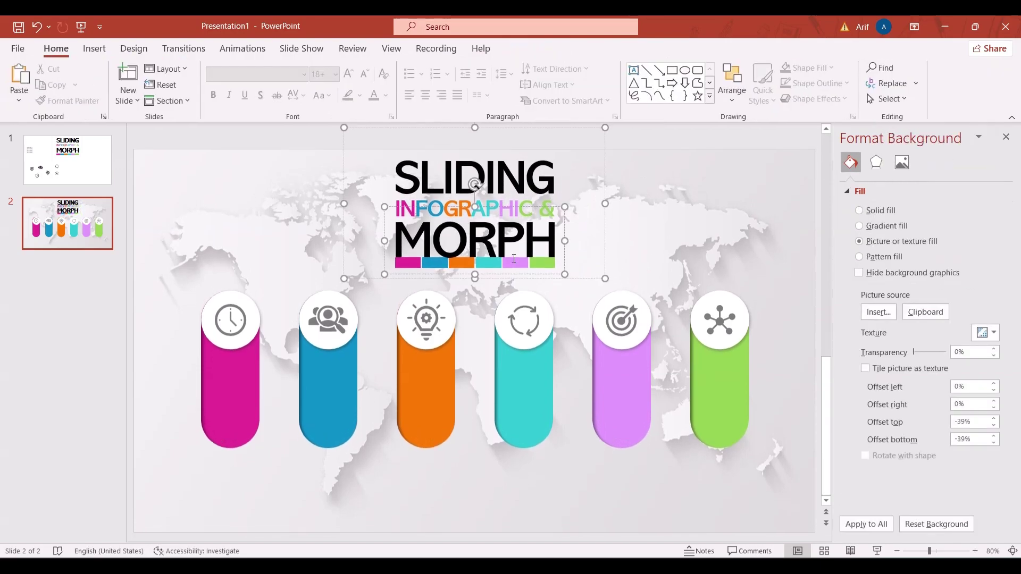
{"action": "left_click", "coordinate": [527, 228]}
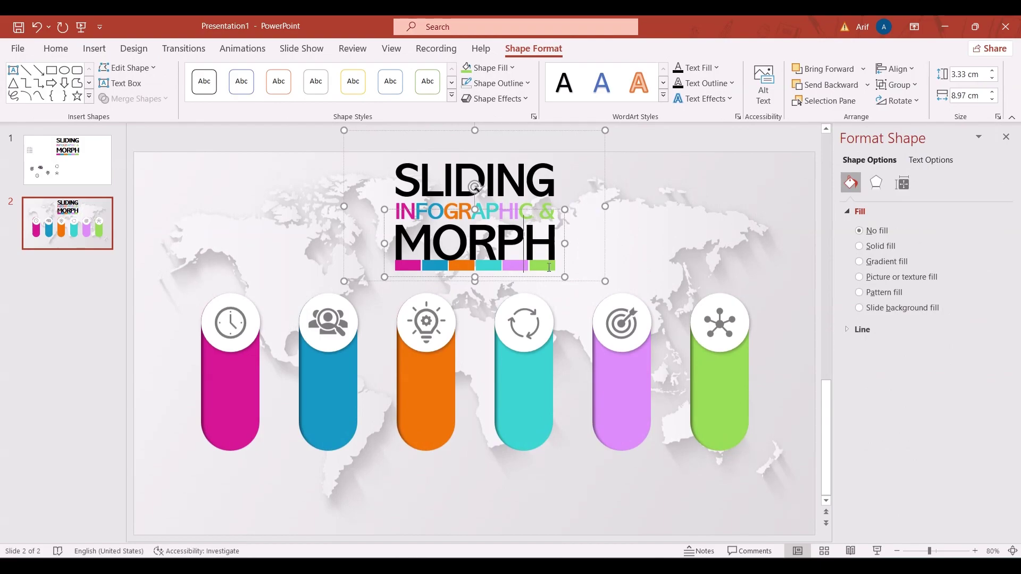
Step: Ungroup the title into separate text lines and a colour strip
{"action": "left_click", "coordinate": [602, 262]}
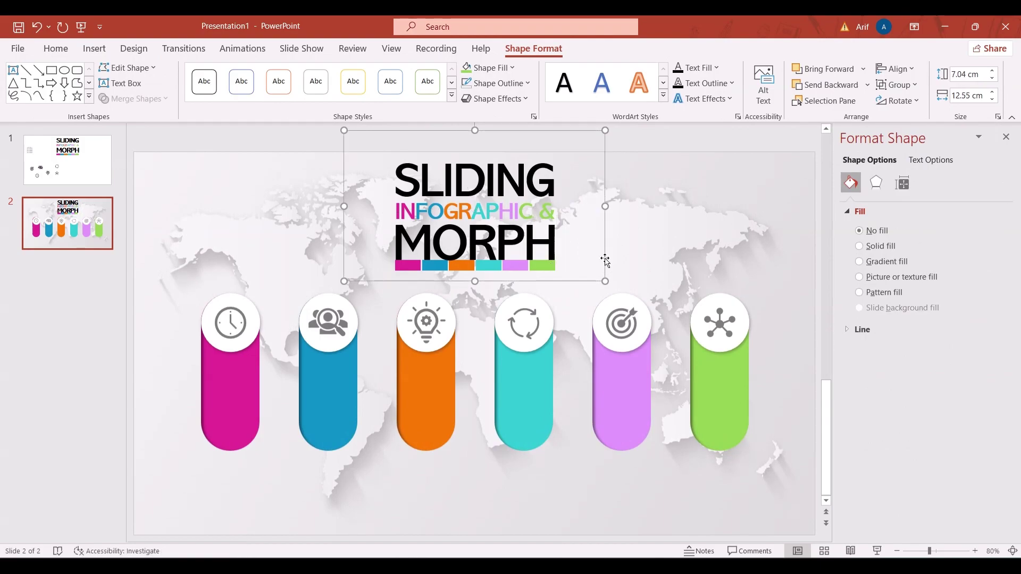
{"action": "right_click", "coordinate": [607, 260]}
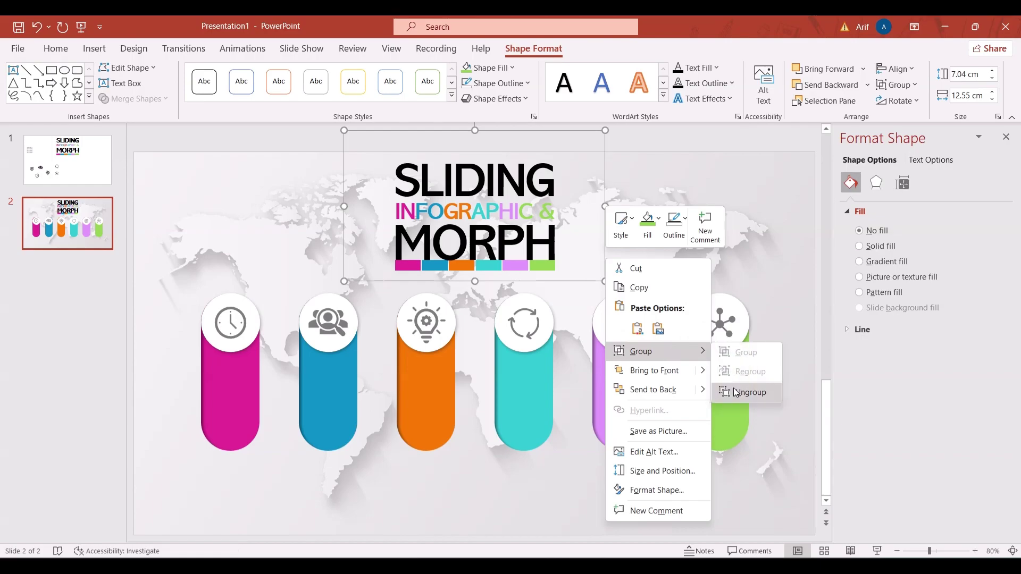
{"action": "left_click", "coordinate": [738, 392]}
{"action": "left_click", "coordinate": [632, 264]}
{"action": "left_click", "coordinate": [588, 269]}
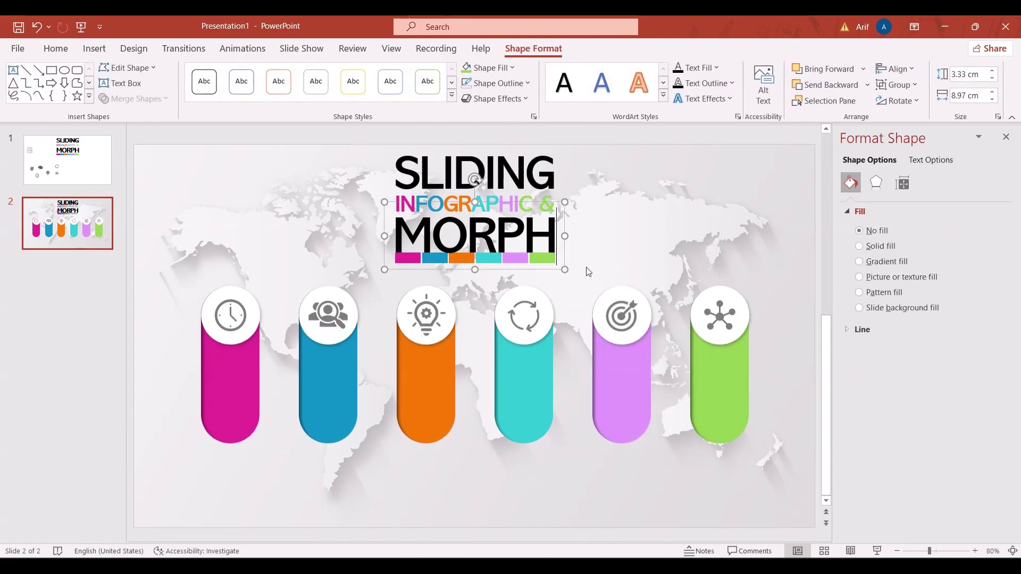
{"action": "left_click", "coordinate": [581, 274]}
{"action": "left_click_drag", "start_coordinate": [529, 279], "coordinate": [406, 254]}
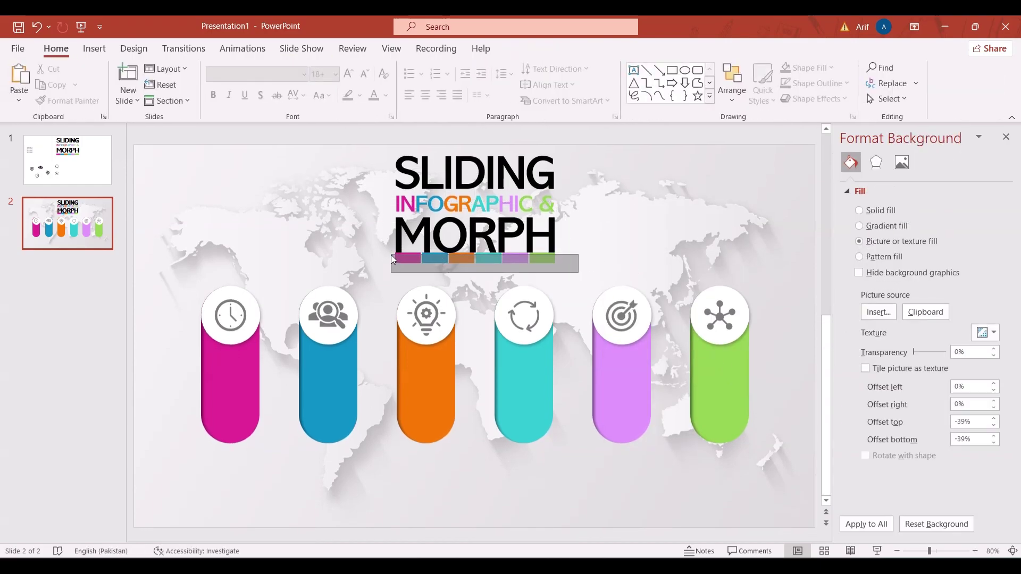
{"action": "left_click", "coordinate": [400, 253]}
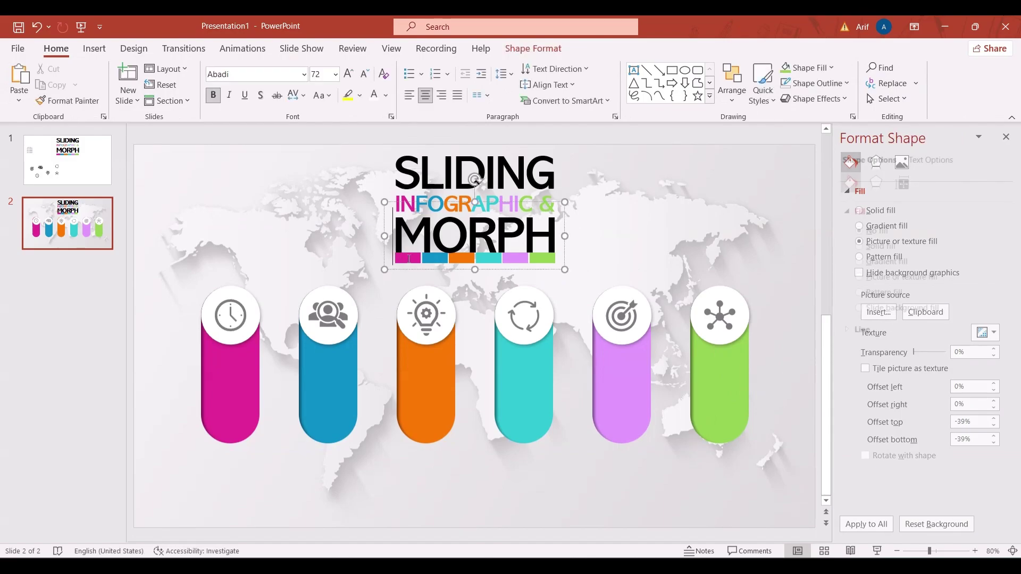
{"action": "right_click", "coordinate": [461, 272]}
{"action": "mouse_move", "coordinate": [496, 324]}
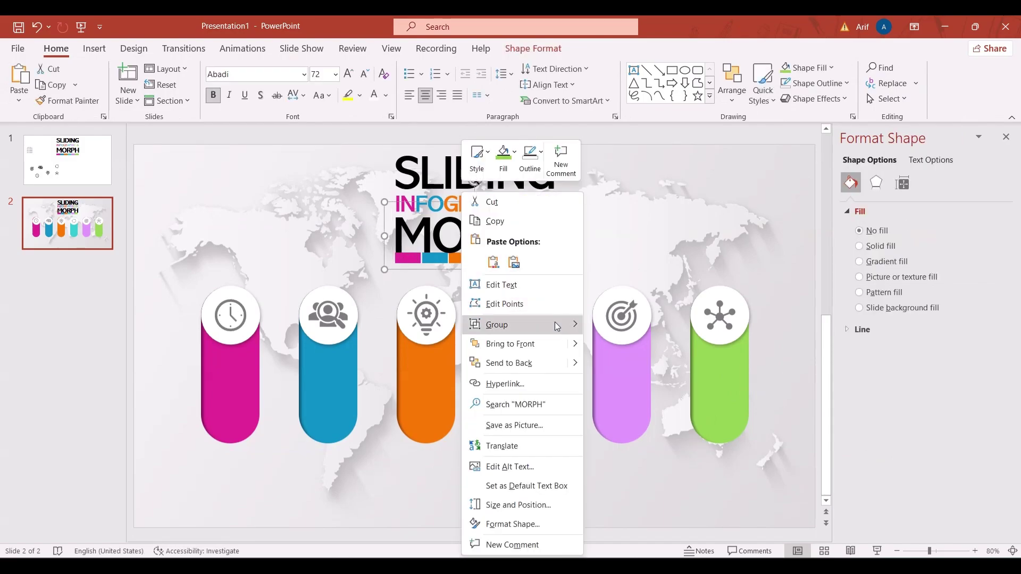
{"action": "left_click", "coordinate": [617, 345]}
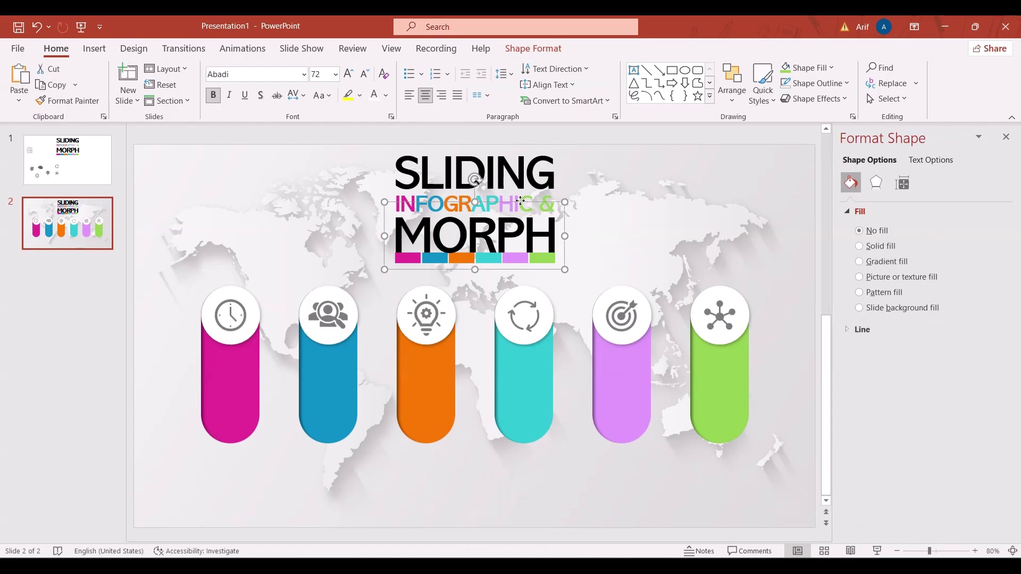
Step: Lower the colour strip slightly and place MORPH back under the upper title lines
{"action": "left_click_drag", "start_coordinate": [520, 204], "coordinate": [616, 182]}
{"action": "left_click", "coordinate": [578, 273]}
{"action": "left_click_drag", "start_coordinate": [579, 272], "coordinate": [381, 241]}
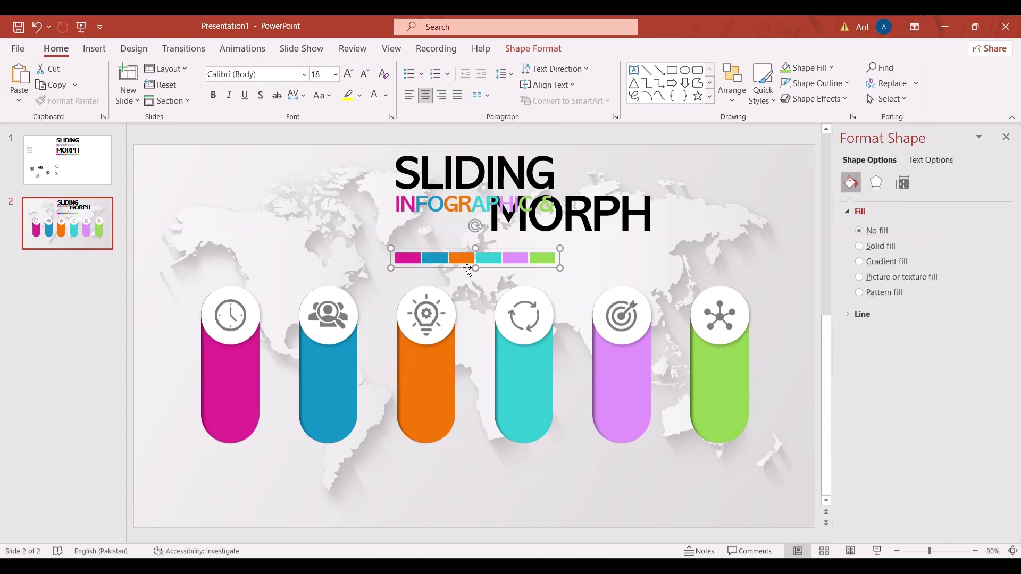
{"action": "left_click_drag", "start_coordinate": [463, 268], "coordinate": [463, 275]}
{"action": "left_click", "coordinate": [562, 213]}
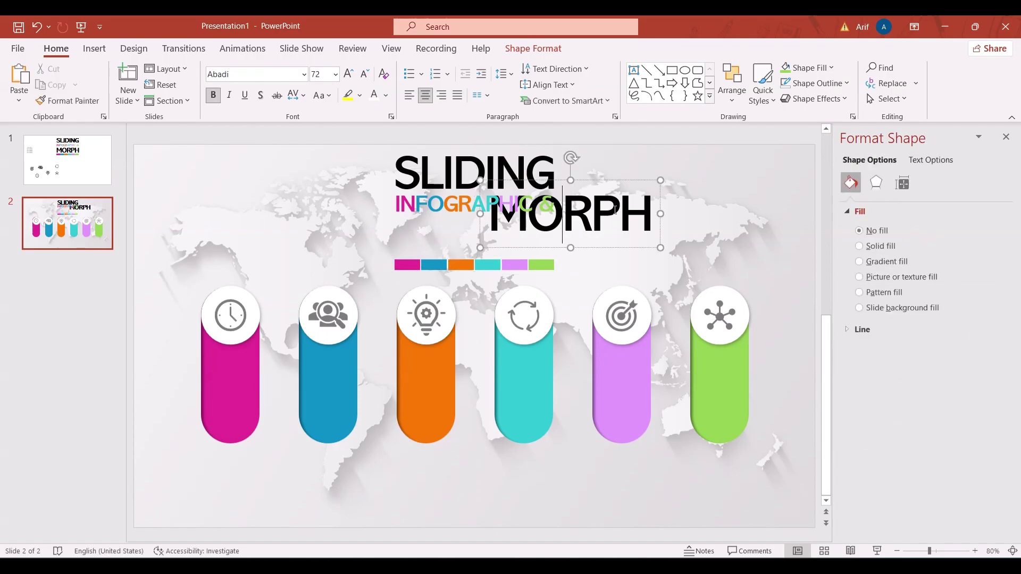
{"action": "left_click_drag", "start_coordinate": [631, 179], "coordinate": [536, 199]}
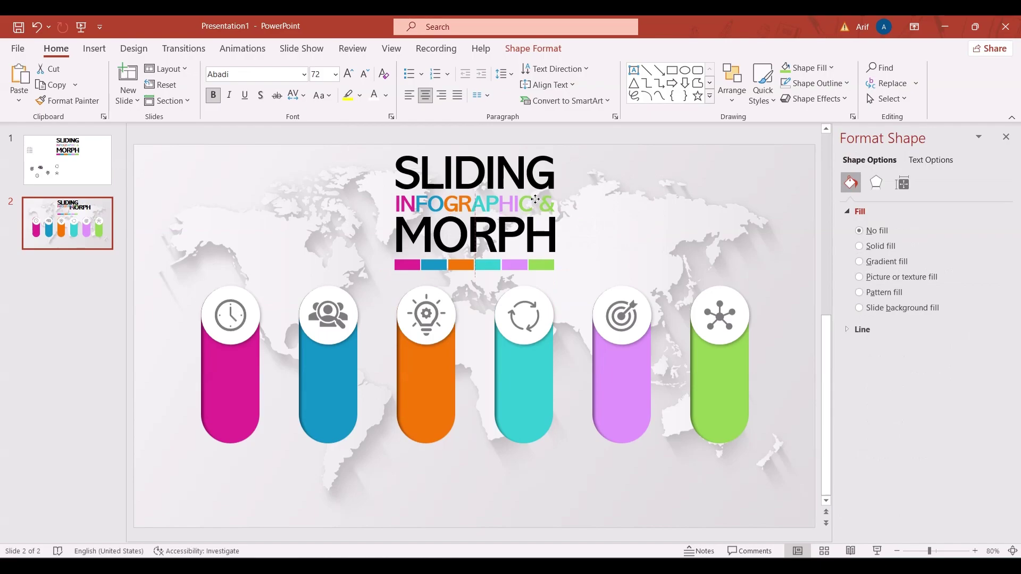
{"action": "left_click", "coordinate": [622, 208]}
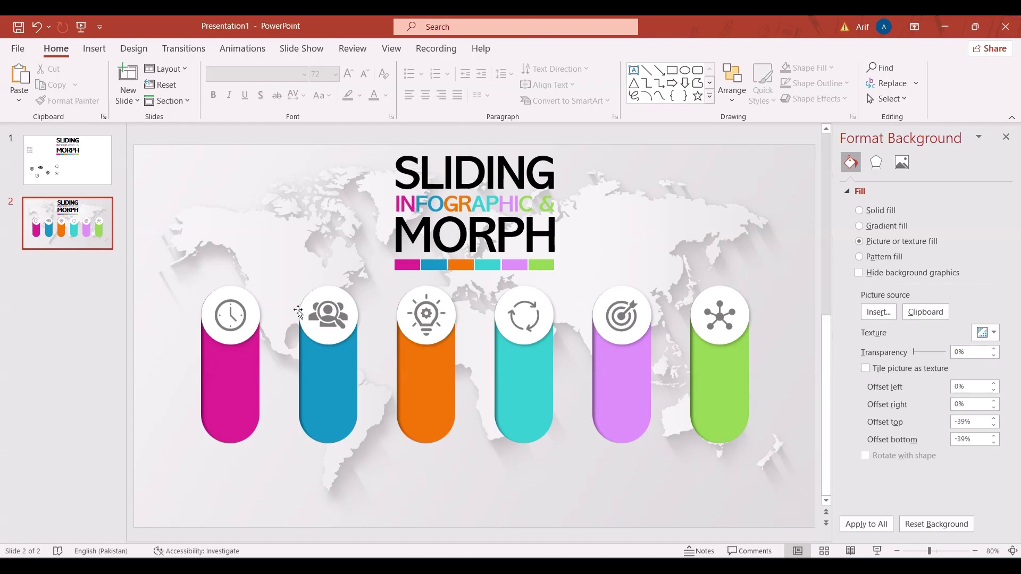
Step: Group the clock, people, lightbulb and cycle icons with their white circles
{"action": "left_click", "coordinate": [234, 317]}
{"action": "left_click", "coordinate": [256, 311], "text": "shift"}
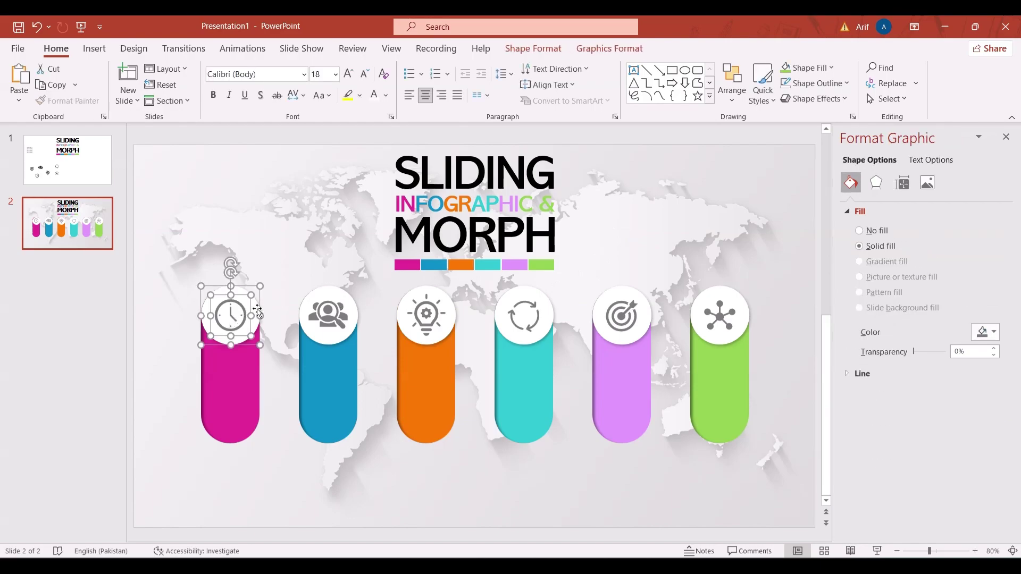
{"action": "left_click", "coordinate": [257, 304]}
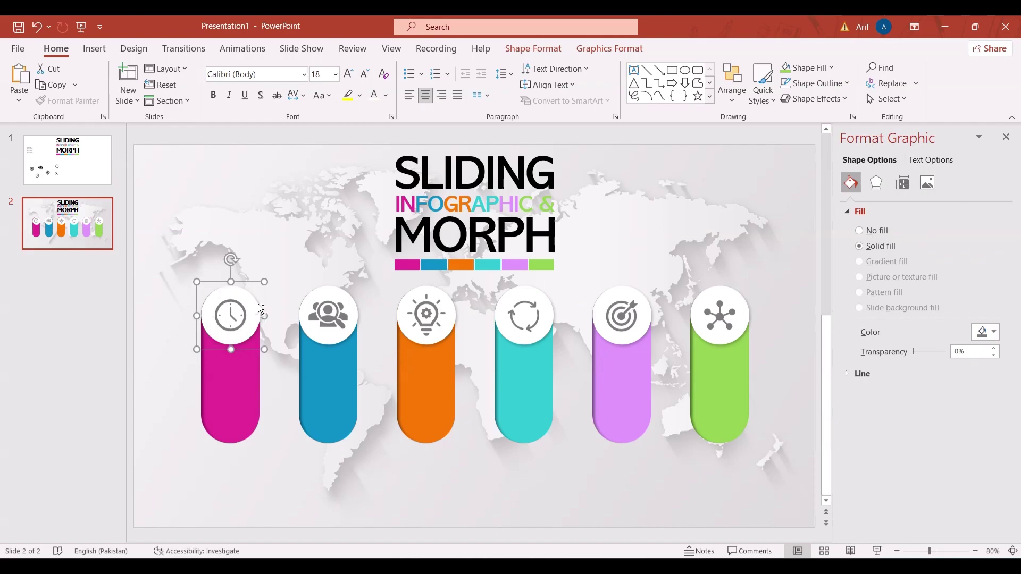
{"action": "left_click", "coordinate": [334, 299]}
{"action": "left_click", "coordinate": [336, 289], "text": "shift"}
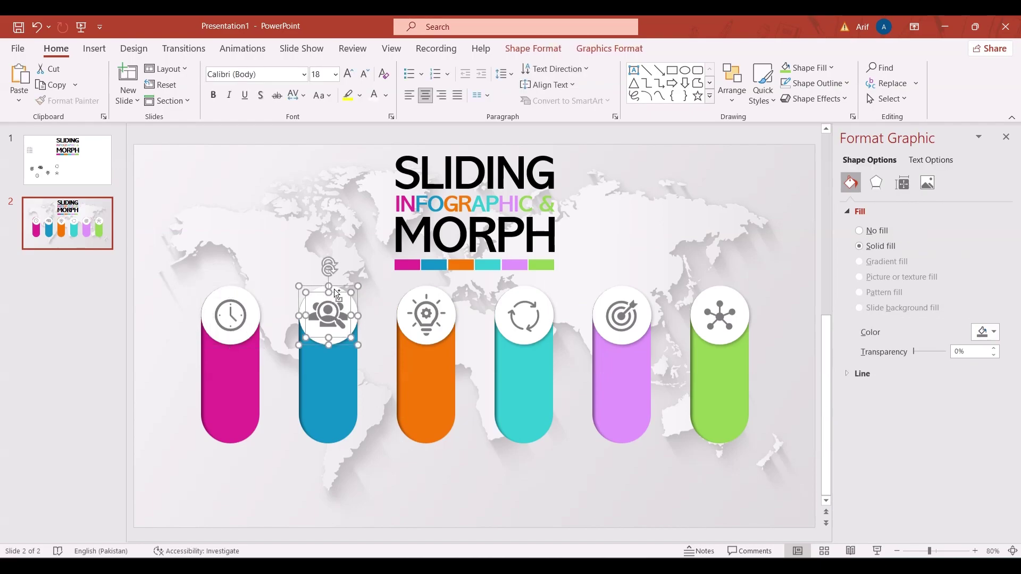
{"action": "left_click", "coordinate": [428, 317]}
{"action": "left_click", "coordinate": [401, 310], "text": "shift"}
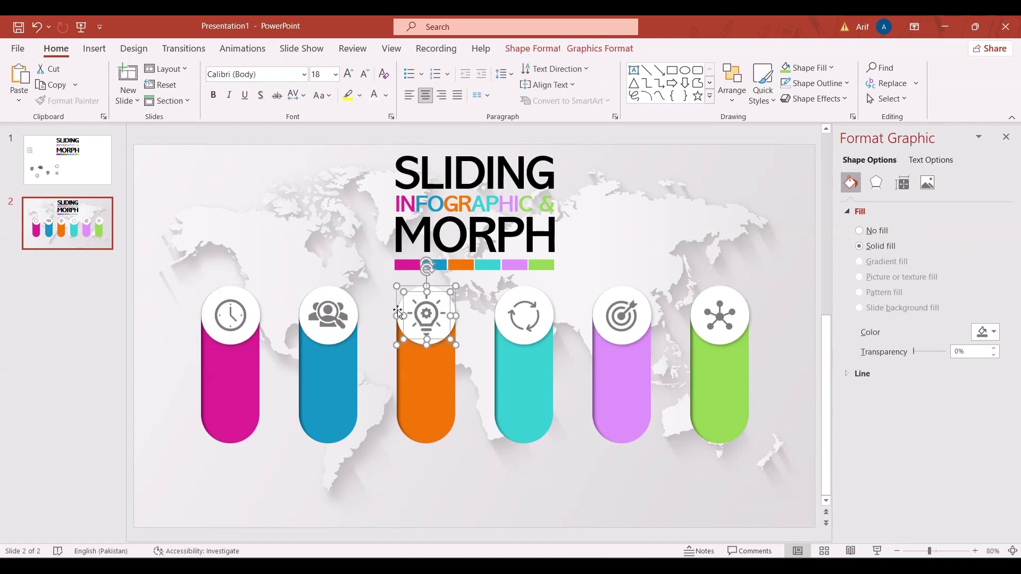
{"action": "left_click", "coordinate": [524, 312]}
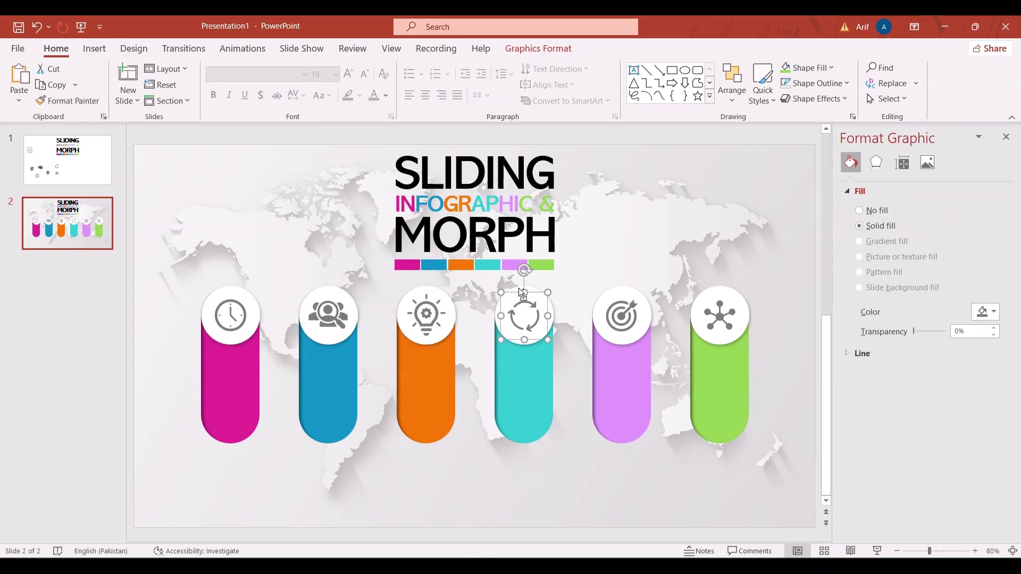
{"action": "left_click", "coordinate": [523, 291], "text": "shift"}
{"action": "key", "text": "ctrl+g"}
Step: Select the target and network icons together with their white circles
{"action": "left_click", "coordinate": [626, 316]}
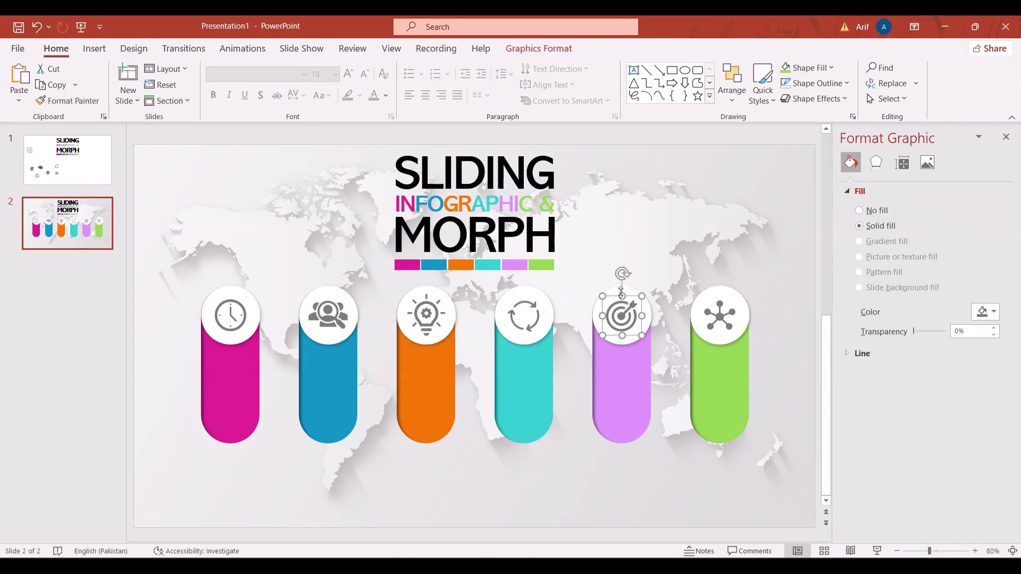
{"action": "left_click", "coordinate": [620, 292], "text": "shift"}
{"action": "left_click", "coordinate": [703, 303]}
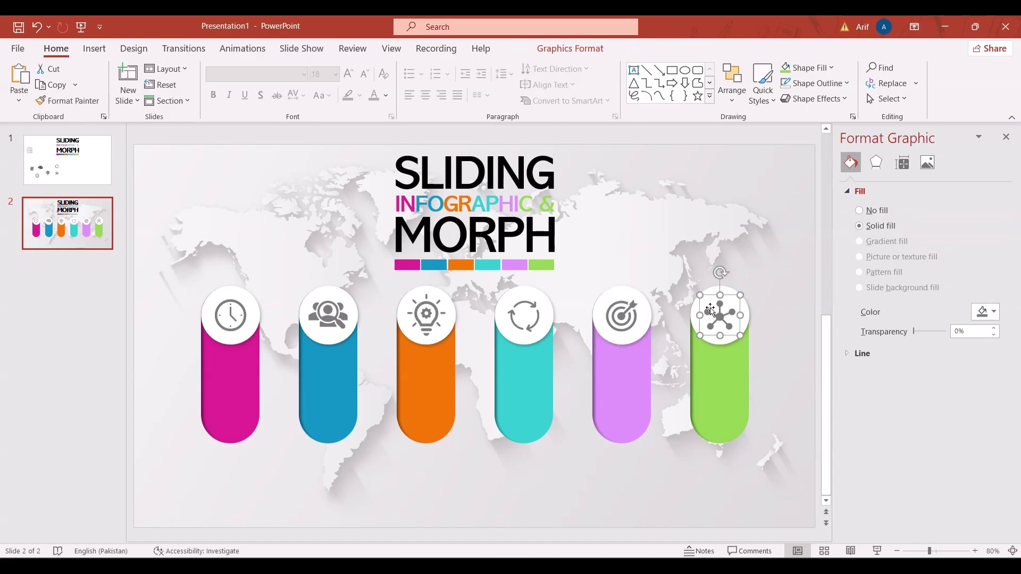
{"action": "left_click", "coordinate": [713, 292], "text": "shift"}
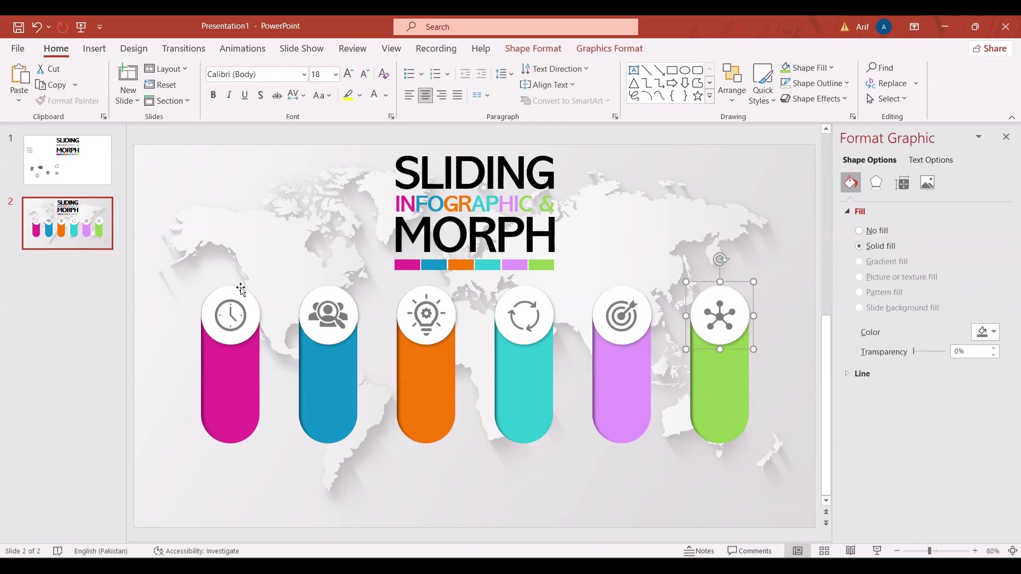
Step: Open slide 2's Format Background settings showing the world-map picture fill
{"action": "left_click", "coordinate": [68, 229]}
{"action": "right_click", "coordinate": [68, 228]}
{"action": "left_click", "coordinate": [139, 435]}
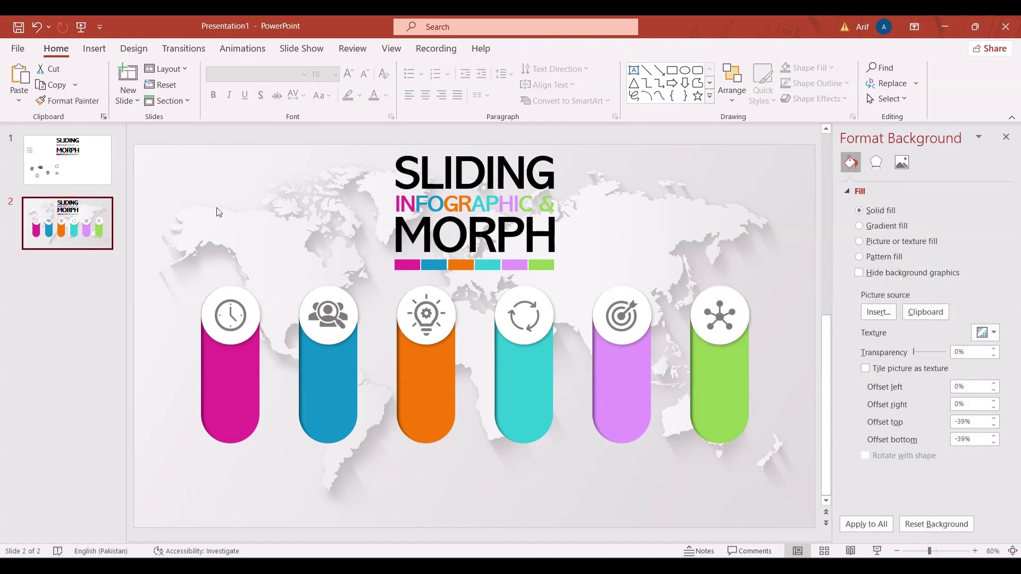
Step: Duplicate slide 2, then drop the people, cycle and network icons to their pillars' bottoms
{"action": "right_click", "coordinate": [80, 226]}
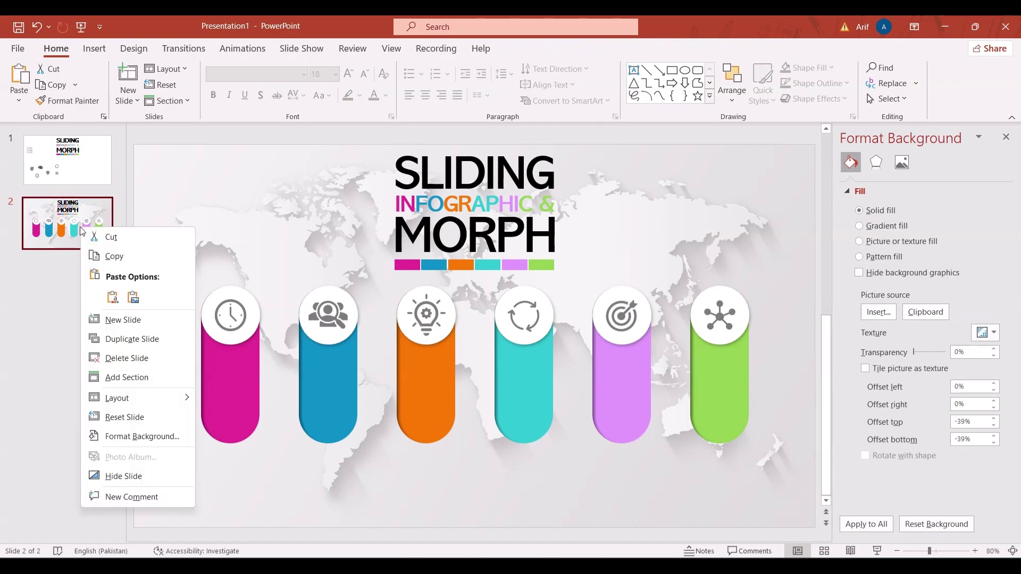
{"action": "left_click", "coordinate": [139, 339]}
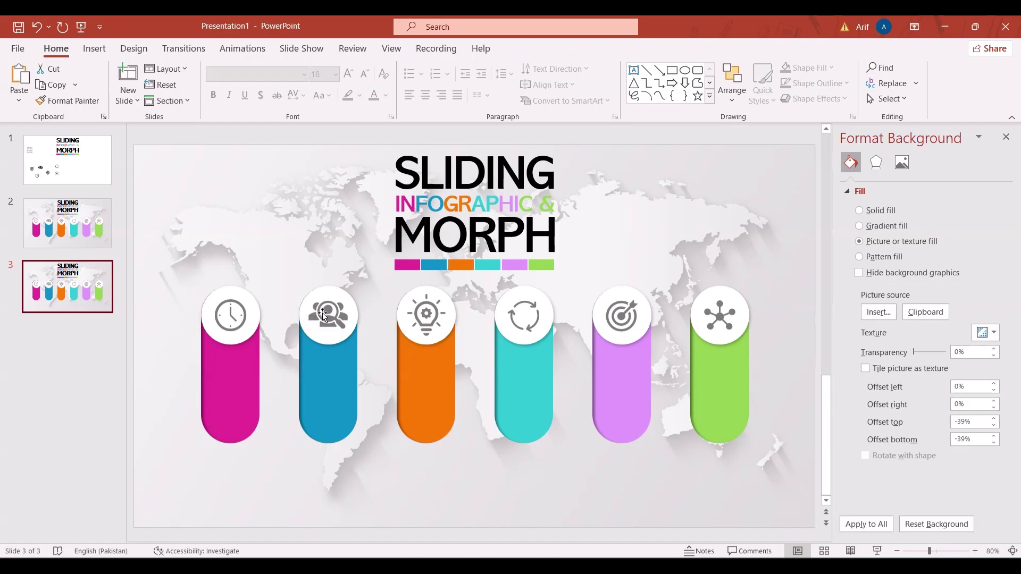
{"action": "left_click_drag", "start_coordinate": [337, 333], "coordinate": [339, 422]}
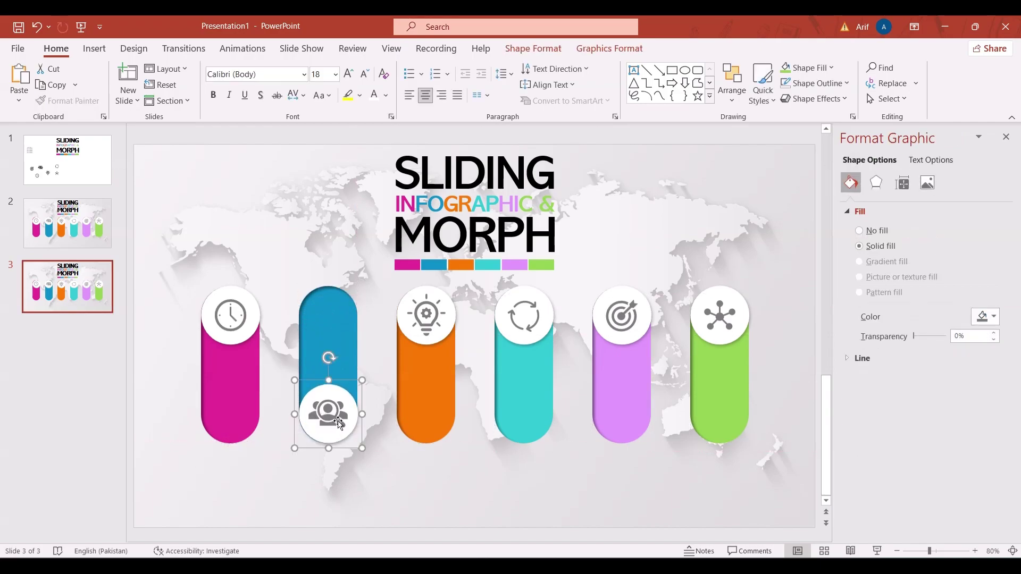
{"action": "key", "text": "ctrl+z"}
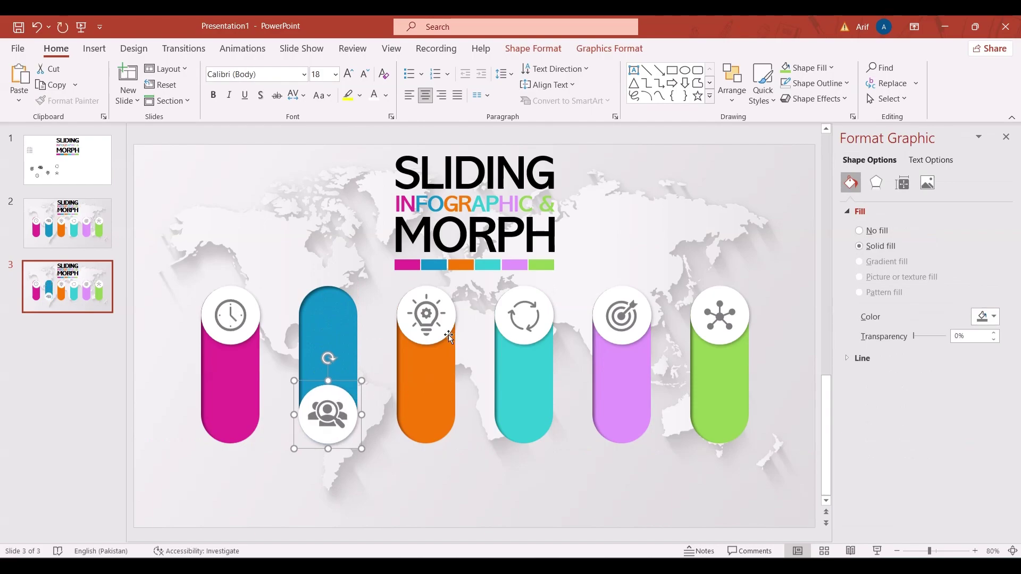
{"action": "left_click_drag", "start_coordinate": [529, 320], "coordinate": [536, 431]}
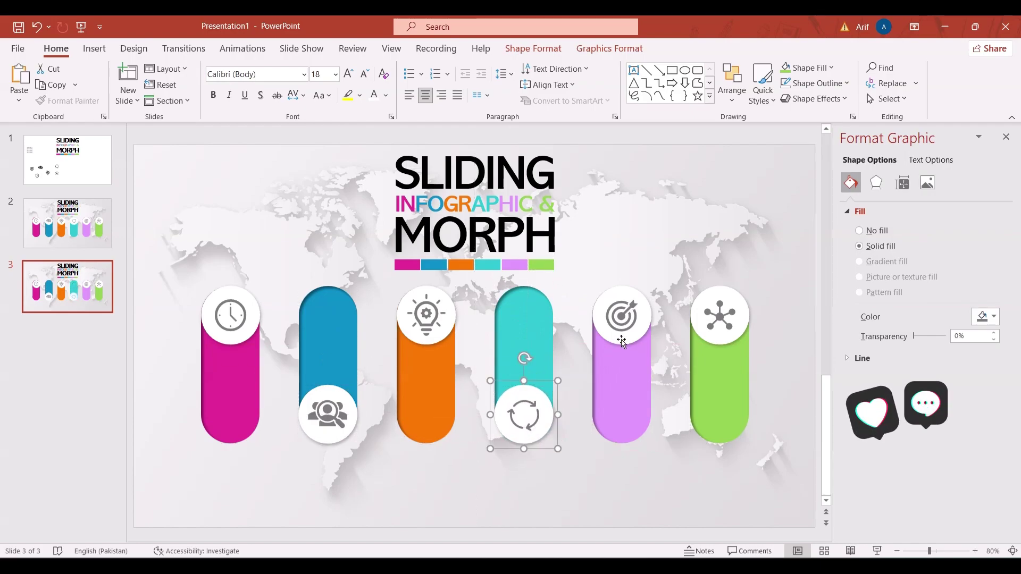
{"action": "left_click_drag", "start_coordinate": [710, 338], "coordinate": [711, 428]}
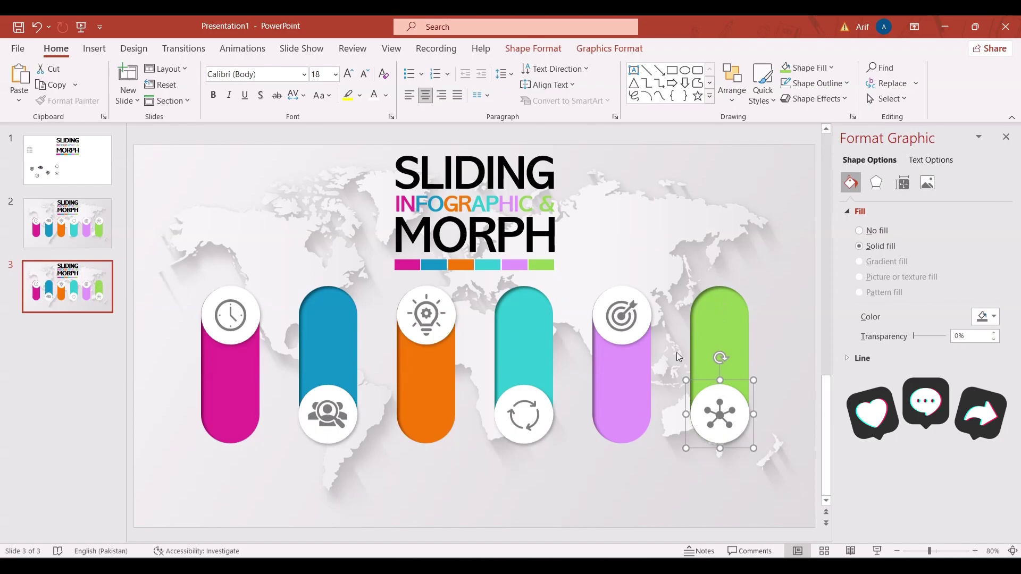
{"action": "right_click", "coordinate": [84, 294]}
Step: Duplicate slide 3, drop the clock icon to the pink pillar's bottom, and paste OPTION 1 above it
{"action": "left_click", "coordinate": [136, 380]}
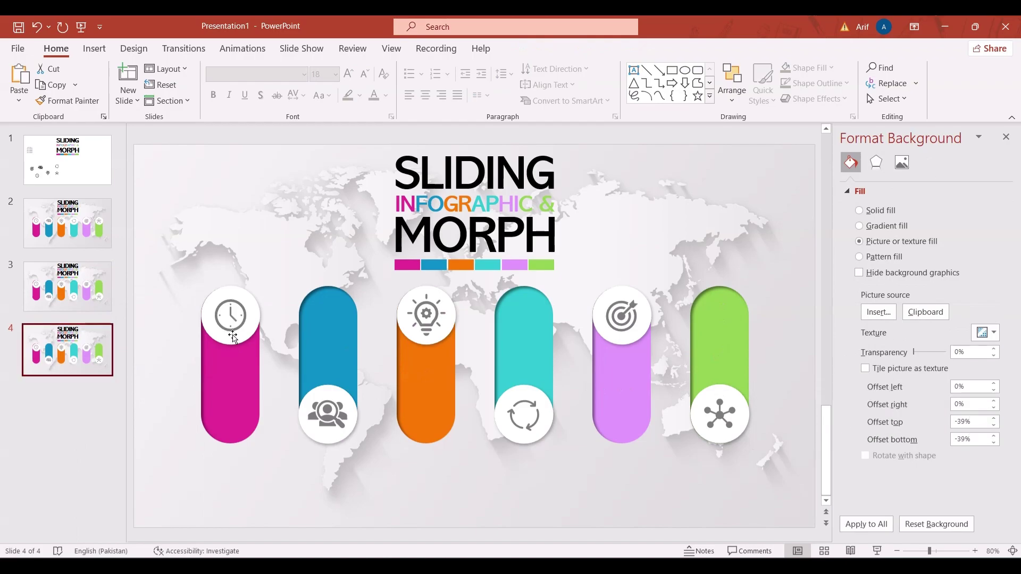
{"action": "left_click_drag", "start_coordinate": [232, 335], "coordinate": [232, 434]}
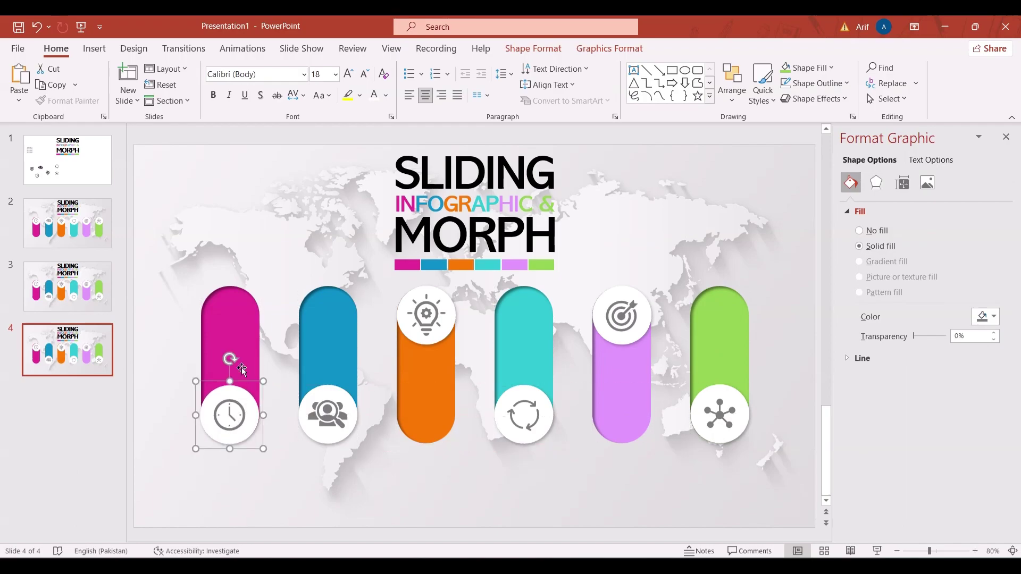
{"action": "key", "text": "ctrl+v"}
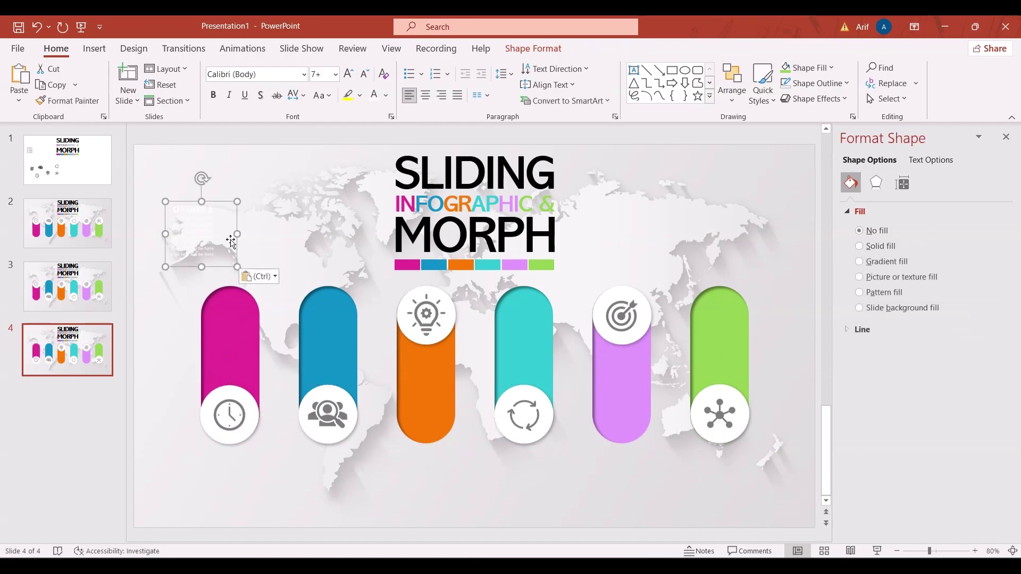
{"action": "mouse_move", "coordinate": [220, 263]}
{"action": "left_mouse_down"}
{"action": "mouse_move", "coordinate": [241, 356]}
{"action": "mouse_move", "coordinate": [262, 377]}
{"action": "left_mouse_up"}
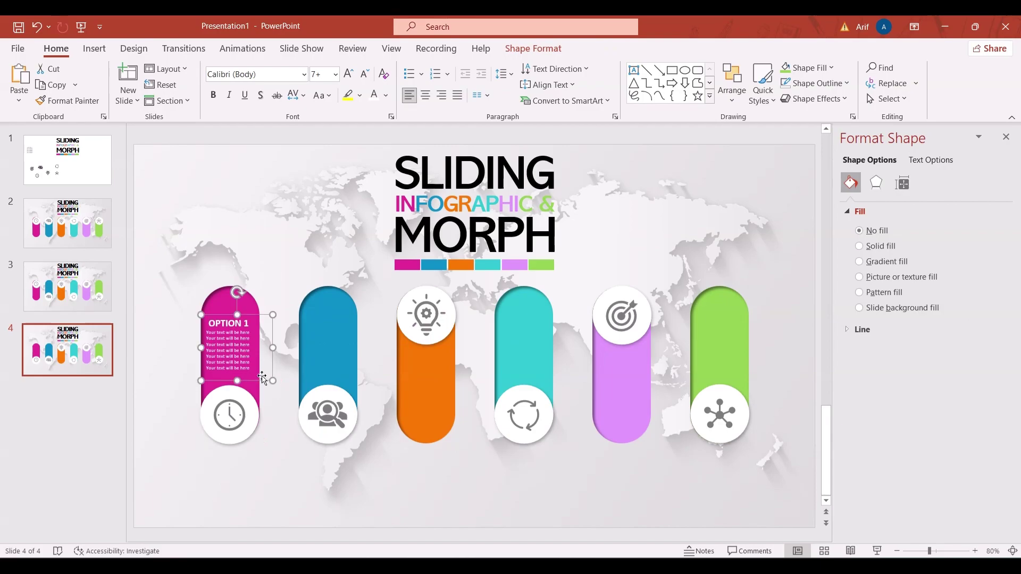
{"action": "key", "text": "ctrl+Right"}
{"action": "key", "text": "ctrl+Right"}
{"action": "key", "text": "ctrl+Right"}
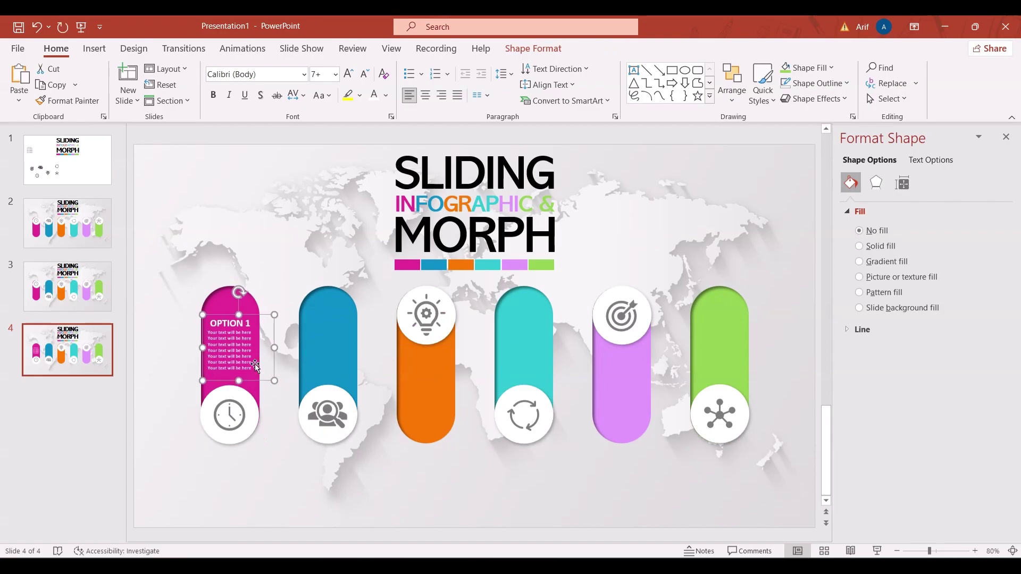
{"action": "right_click", "coordinate": [59, 345]}
Step: On slide 5, return the people icon to the blue pillar's top and copy an OPTION 1 panel onto it
{"action": "left_click", "coordinate": [92, 177]}
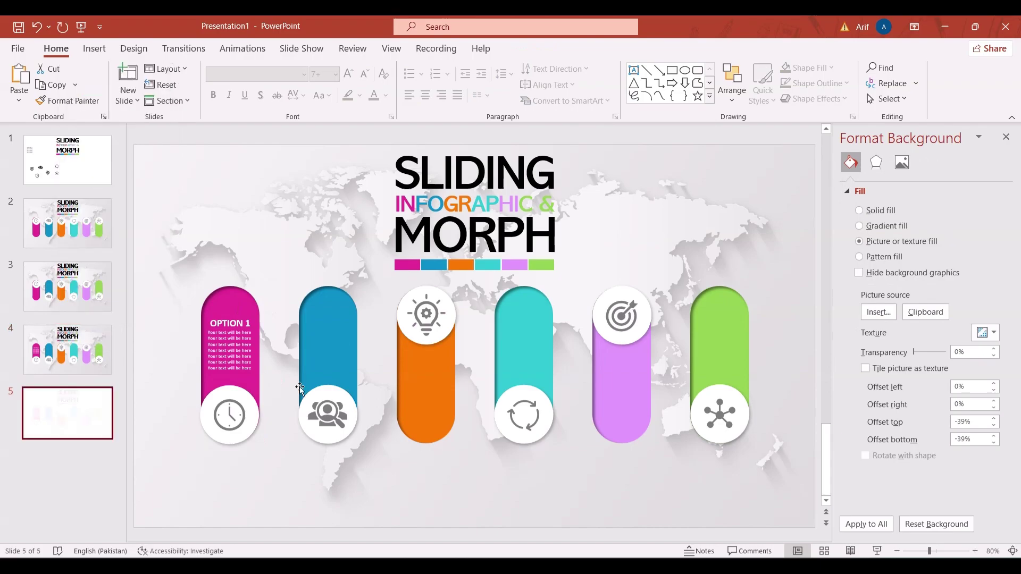
{"action": "left_click_drag", "start_coordinate": [343, 403], "coordinate": [344, 309]}
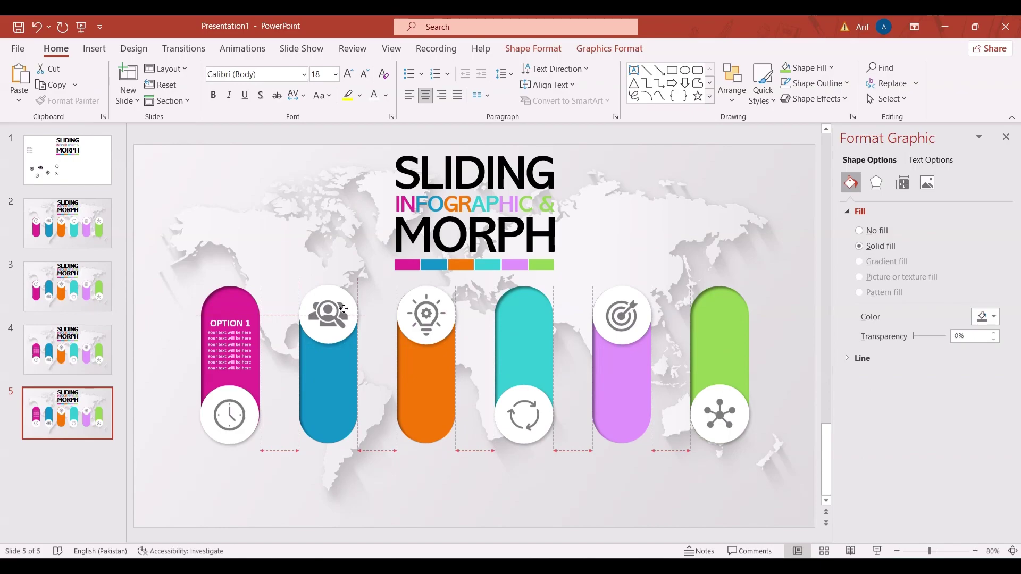
{"action": "left_click_drag", "start_coordinate": [344, 309], "coordinate": [343, 311]}
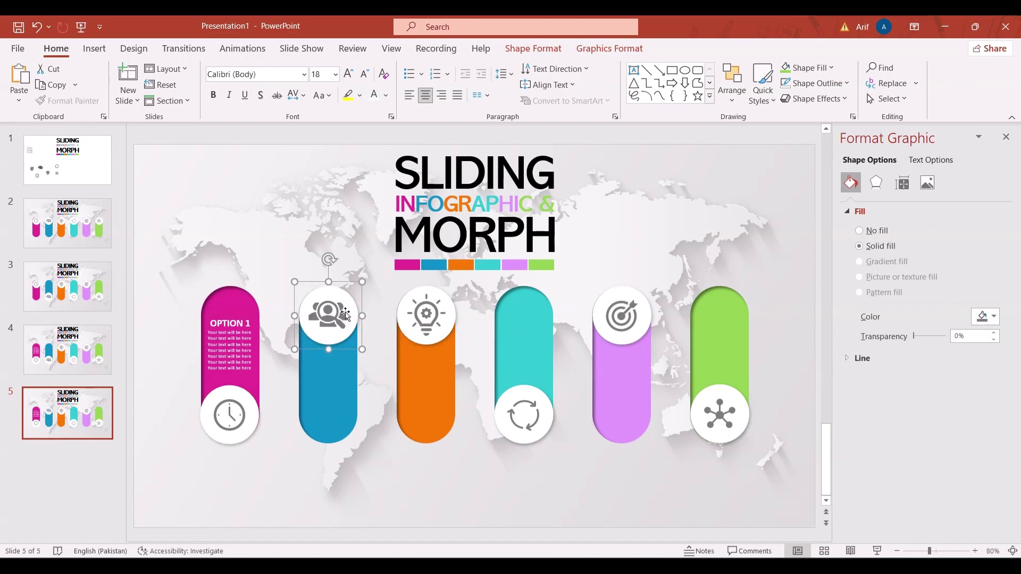
{"action": "key", "text": "ctrl+z"}
{"action": "left_click", "coordinate": [253, 334]}
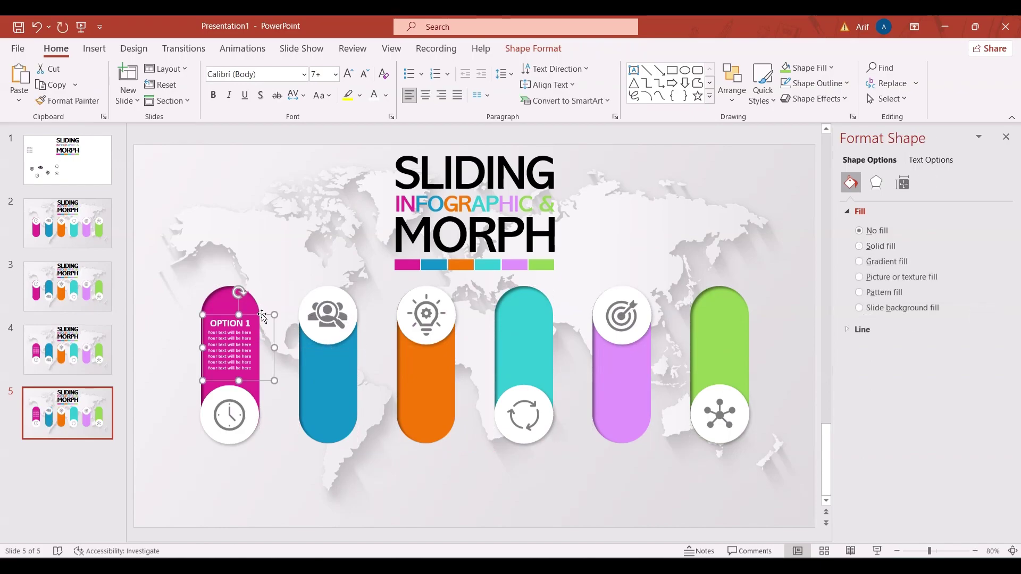
{"action": "mouse_move", "coordinate": [265, 318]}
{"action": "left_mouse_down"}
{"action": "mouse_move", "coordinate": [282, 387]}
{"action": "mouse_move", "coordinate": [371, 411]}
{"action": "left_mouse_up"}
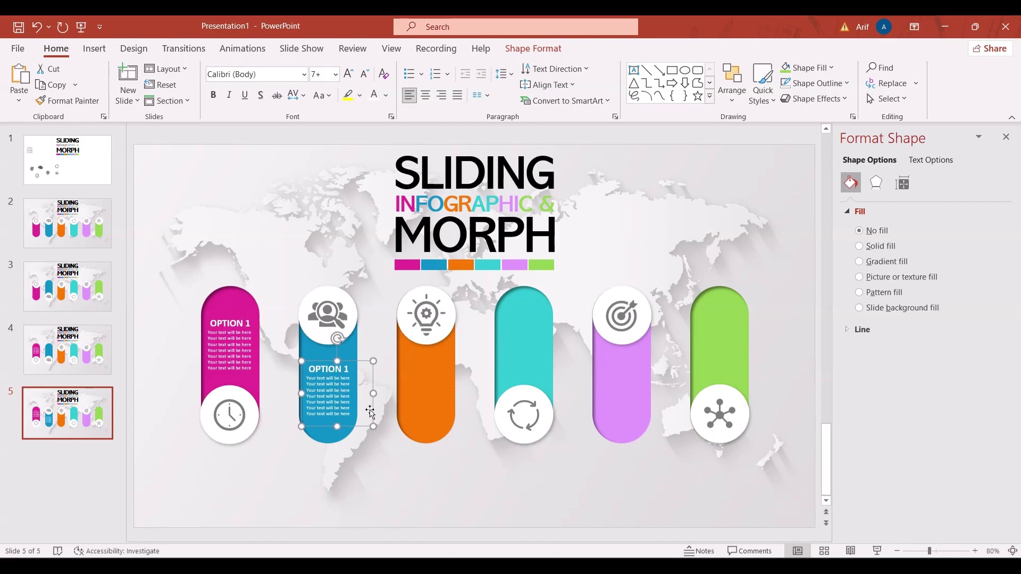
Step: Duplicate slide 5 as slide 6, moving the lightbulb to the orange pillar's bottom and adding its OPTION 1 panel
{"action": "right_click", "coordinate": [106, 415]}
{"action": "left_click", "coordinate": [168, 248]}
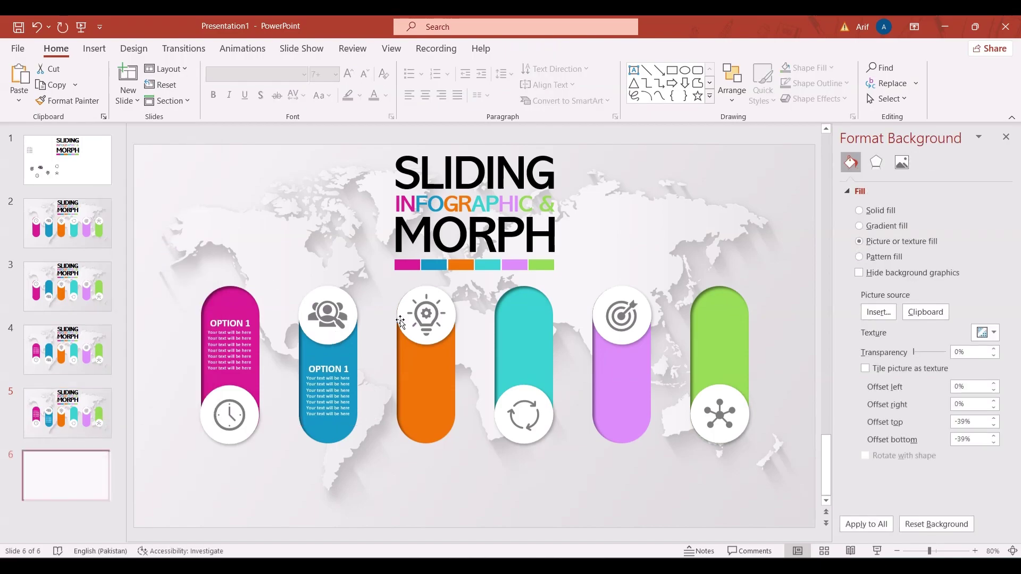
{"action": "left_click_drag", "start_coordinate": [445, 330], "coordinate": [445, 431]}
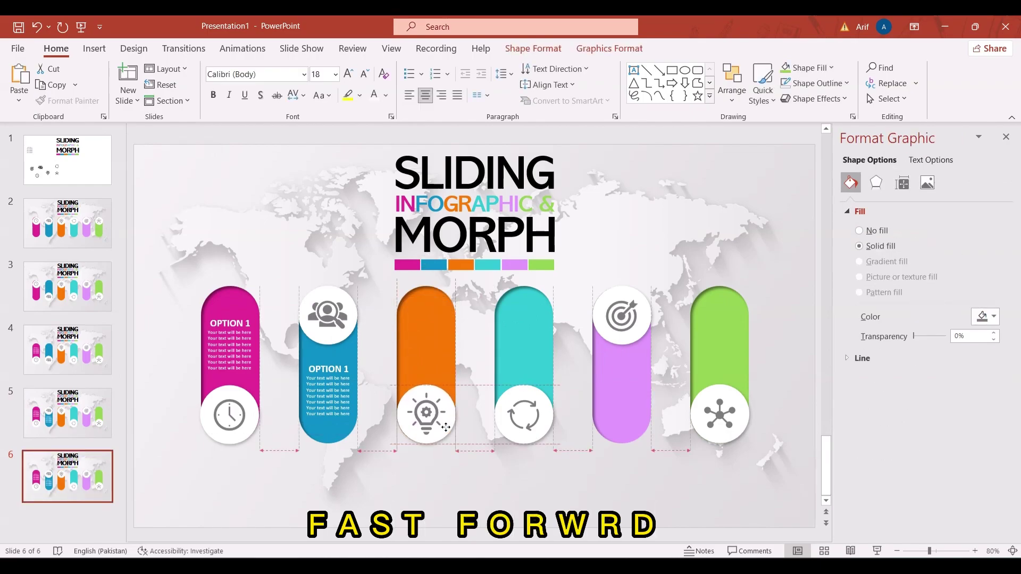
{"action": "left_click_drag", "start_coordinate": [375, 374], "coordinate": [447, 330]}
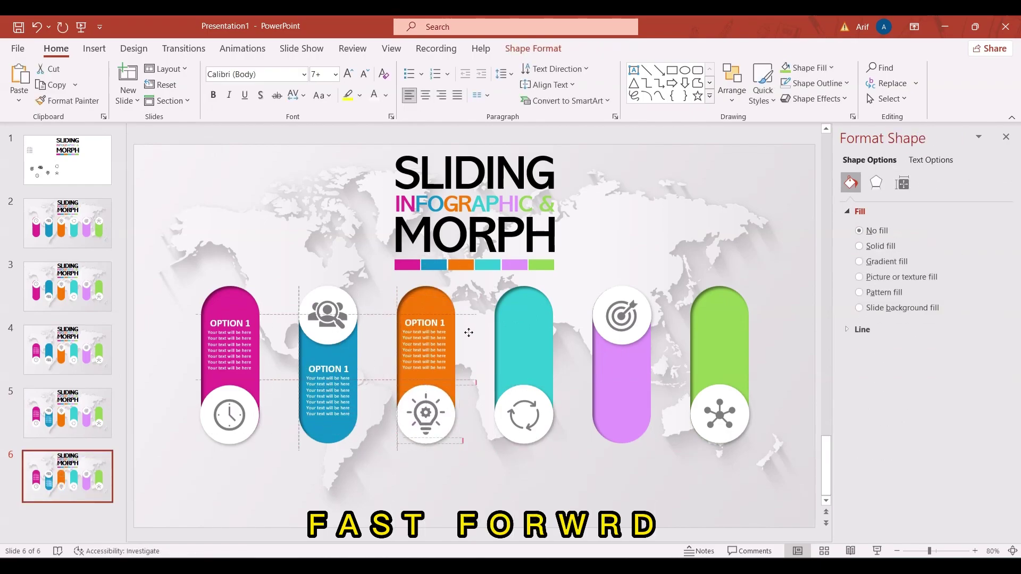
Step: Duplicate slide 6 as slide 7, moving the teal pillar's icon to its top and pasting an OPTION 1 panel there
{"action": "left_click", "coordinate": [67, 476]}
{"action": "key", "text": "ctrl+d"}
{"action": "left_click_drag", "start_coordinate": [524, 415], "coordinate": [530, 311]}
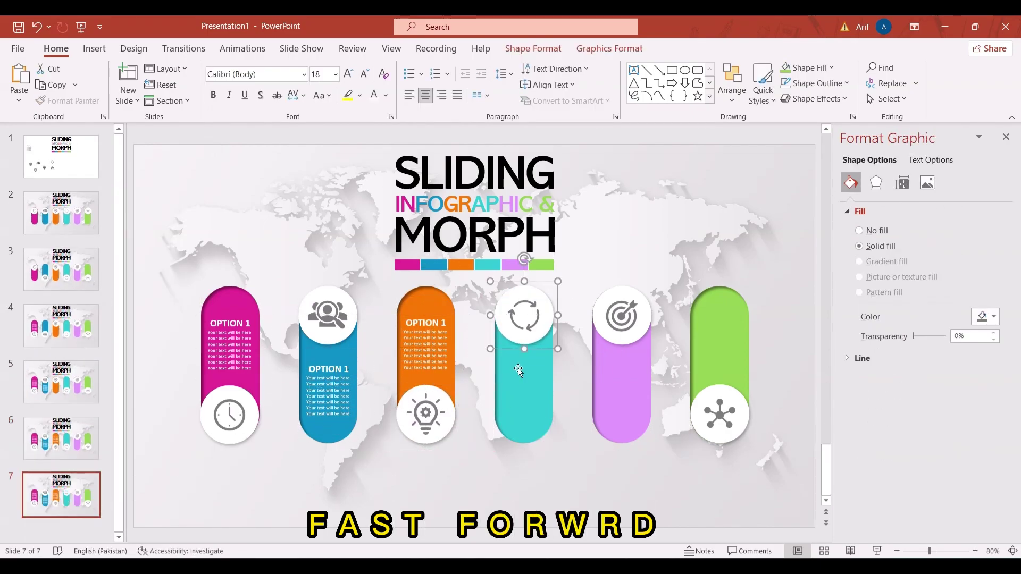
{"action": "key", "text": "ctrl+v"}
{"action": "left_click_drag", "start_coordinate": [248, 241], "coordinate": [568, 405]}
Step: On slide 7, move the target icon to the purple pillar's bottom and copy an OPTION 1 panel onto it
{"action": "right_click", "coordinate": [92, 481]}
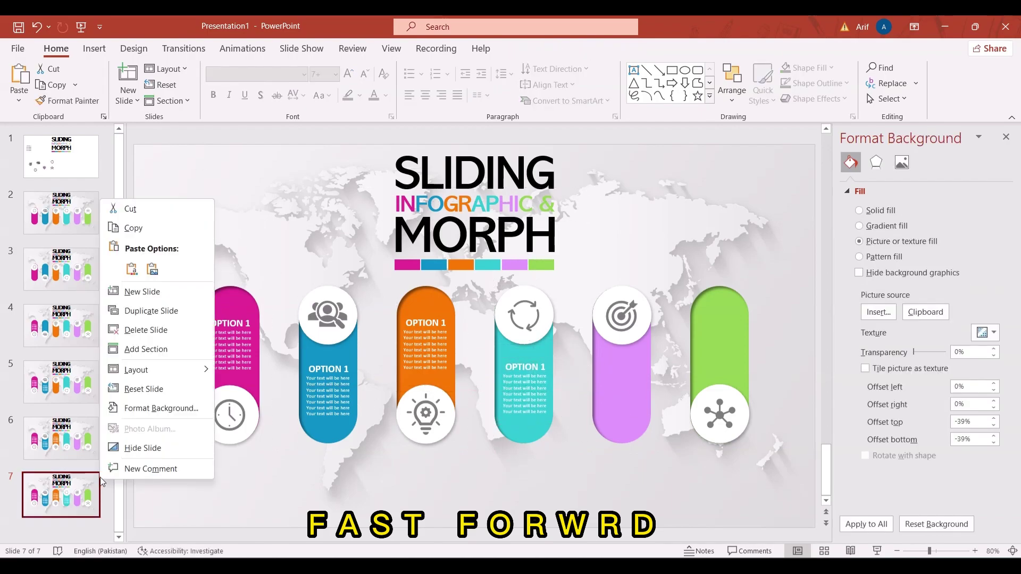
{"action": "left_click", "coordinate": [130, 311]}
{"action": "left_click", "coordinate": [61, 157]}
{"action": "key", "text": "End"}
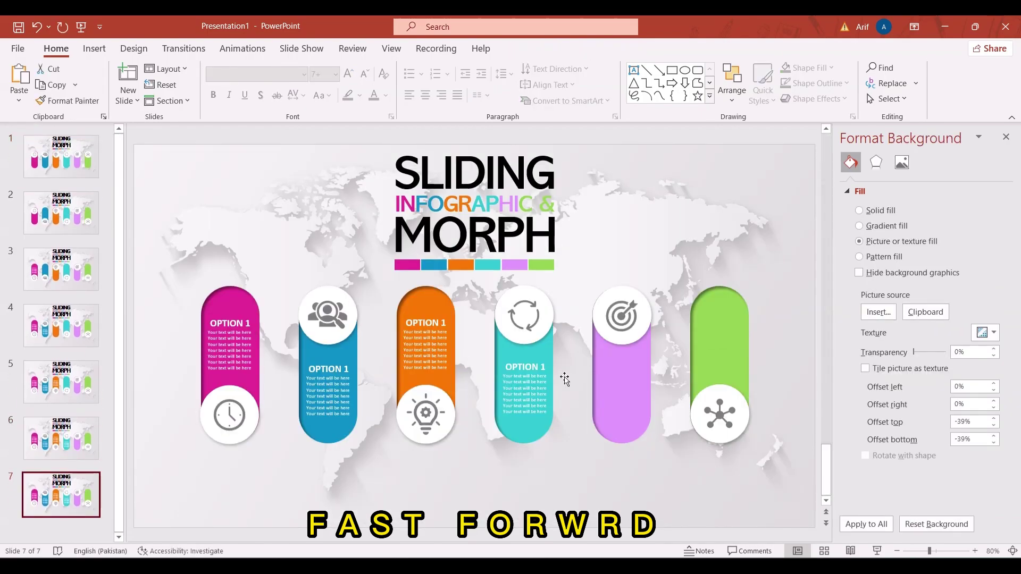
{"action": "left_click", "coordinate": [72, 436]}
{"action": "left_click", "coordinate": [62, 487]}
{"action": "left_click_drag", "start_coordinate": [627, 344], "coordinate": [627, 443]}
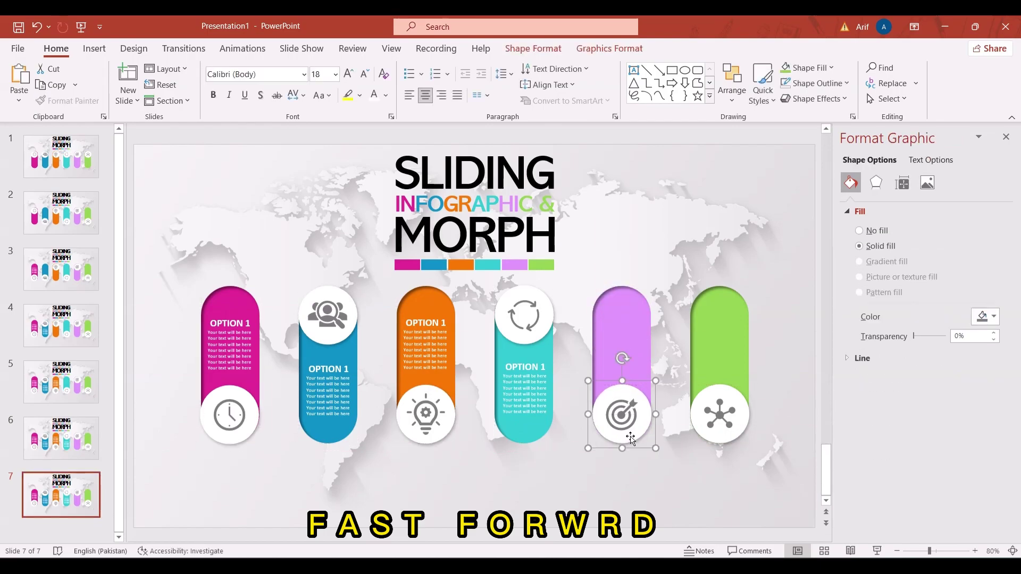
{"action": "left_click", "coordinate": [559, 358]}
{"action": "left_click_drag", "start_coordinate": [558, 358], "coordinate": [656, 312]}
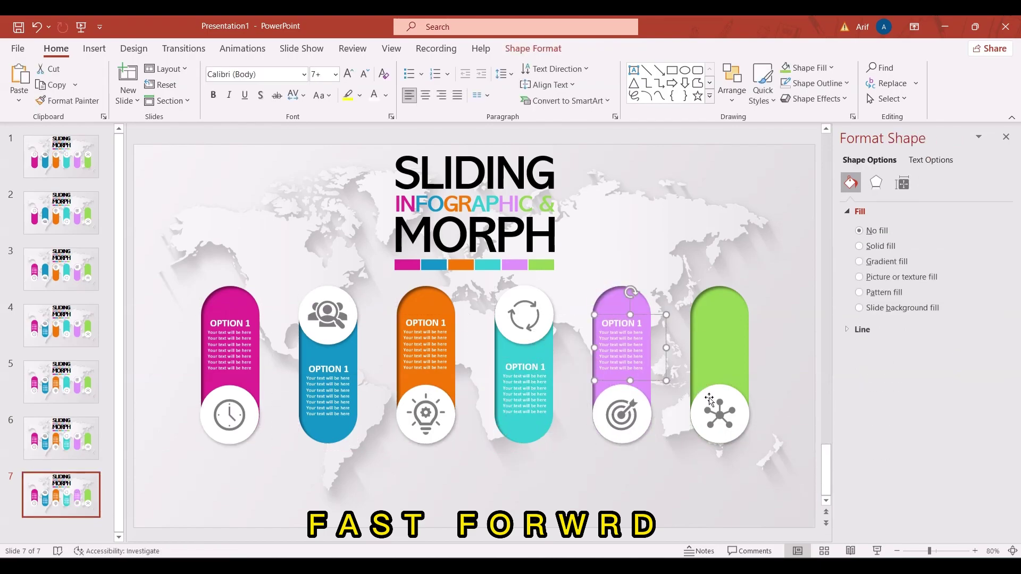
Step: Duplicate slide 7 as slide 8, moving the green pillar's icon to its top and adding its OPTION 1 panel
{"action": "left_click", "coordinate": [61, 495]}
{"action": "key", "text": "ctrl+d"}
{"action": "left_click_drag", "start_coordinate": [736, 436], "coordinate": [734, 337]}
{"action": "left_click", "coordinate": [633, 346]}
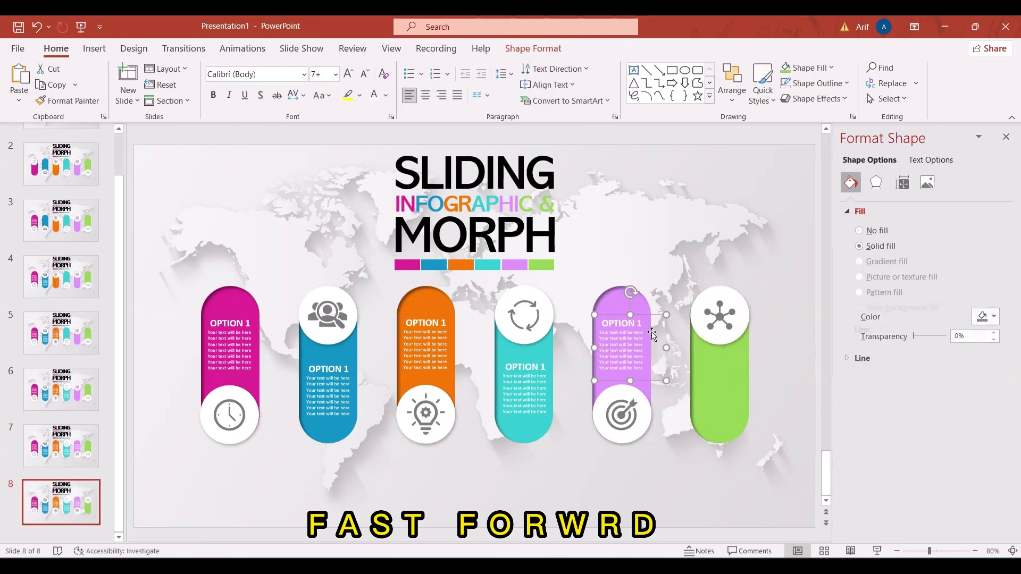
{"action": "left_click_drag", "start_coordinate": [632, 346], "coordinate": [764, 403]}
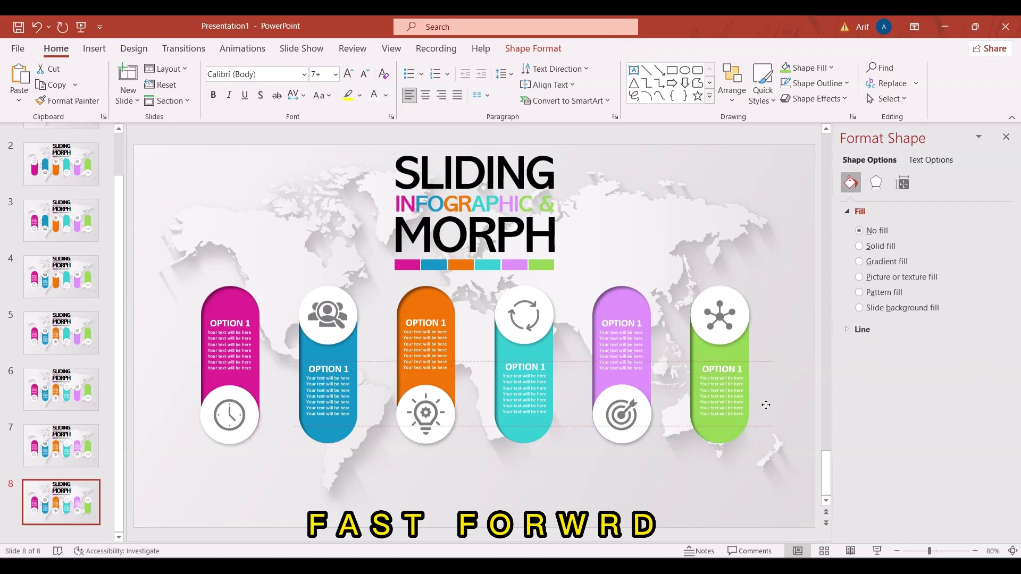
{"action": "left_click", "coordinate": [787, 478]}
{"action": "left_click", "coordinate": [184, 49]}
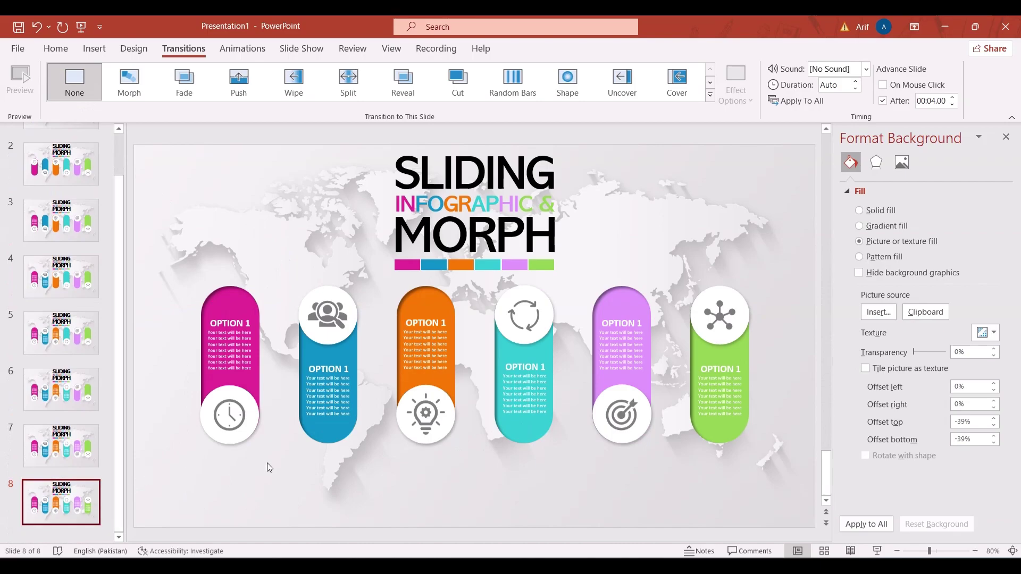
Step: Apply the Morph transition to slides 2–8, close the Format Background pane, and return to slide 1
{"action": "left_click", "coordinate": [76, 446], "text": "shift"}
{"action": "left_click", "coordinate": [69, 396], "text": "shift"}
{"action": "left_click", "coordinate": [47, 339], "text": "shift"}
{"action": "left_click", "coordinate": [51, 277], "text": "shift"}
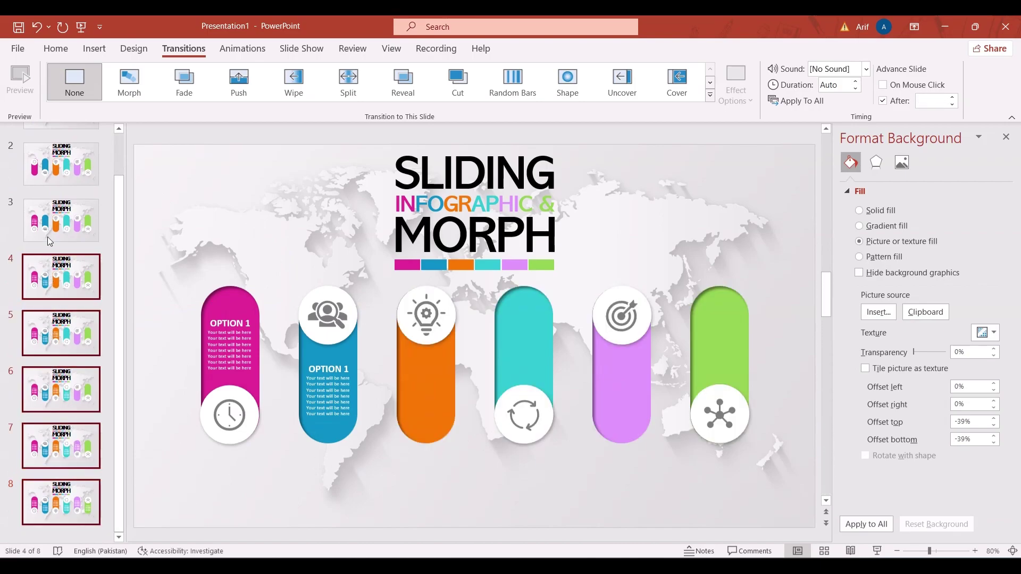
{"action": "left_click", "coordinate": [50, 224], "text": "shift"}
{"action": "left_click", "coordinate": [59, 167], "text": "shift"}
{"action": "scroll", "coordinate": [60, 169], "scroll_direction": "up", "scroll_amount": 2}
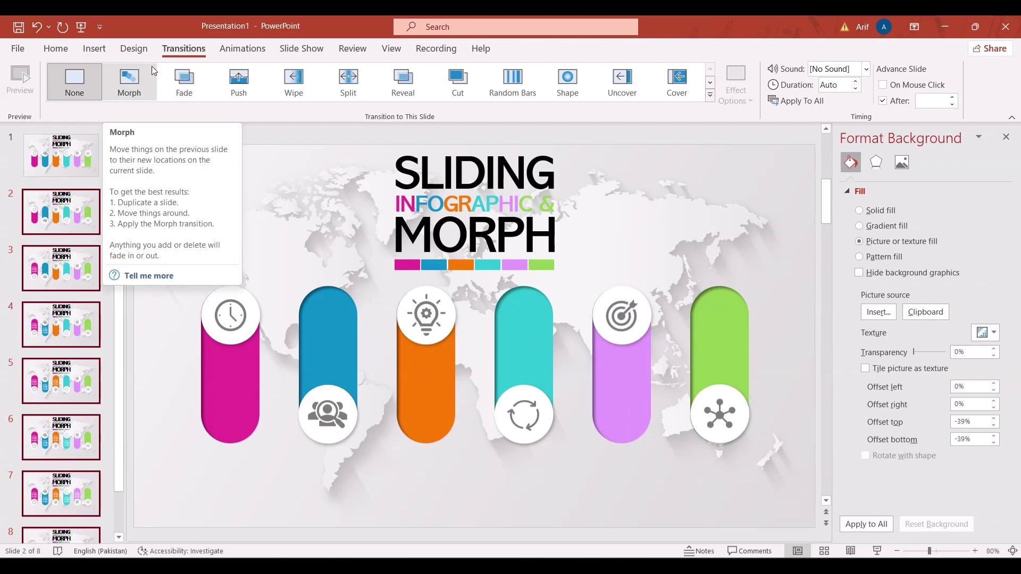
{"action": "left_click", "coordinate": [121, 84]}
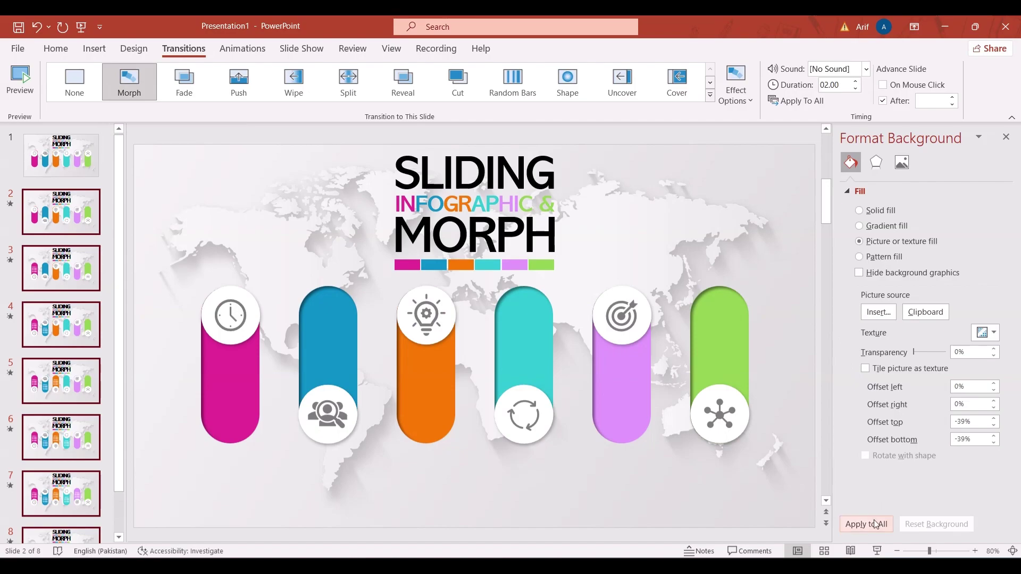
{"action": "left_click", "coordinate": [1006, 137]}
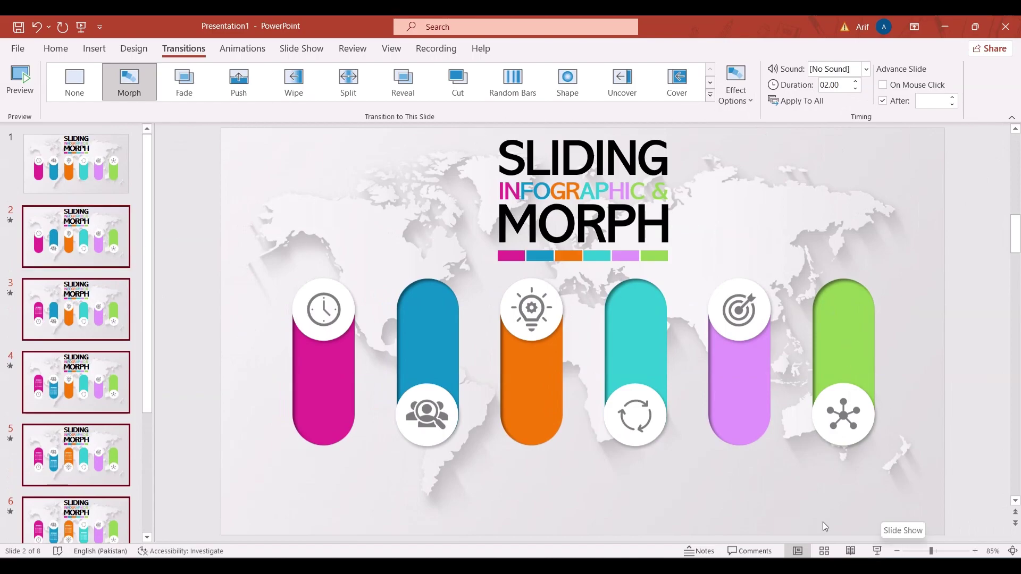
{"action": "left_click", "coordinate": [119, 168]}
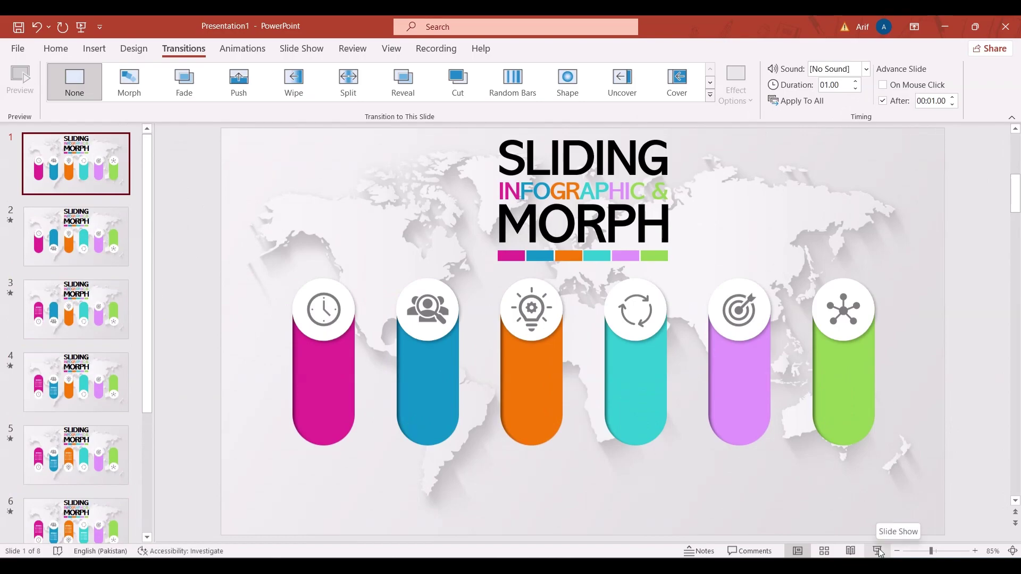
Step: Run the slideshow from slide 1, advancing through magenta, blue, orange, teal, purple and green panel reveals
{"action": "left_click", "coordinate": [877, 552]}
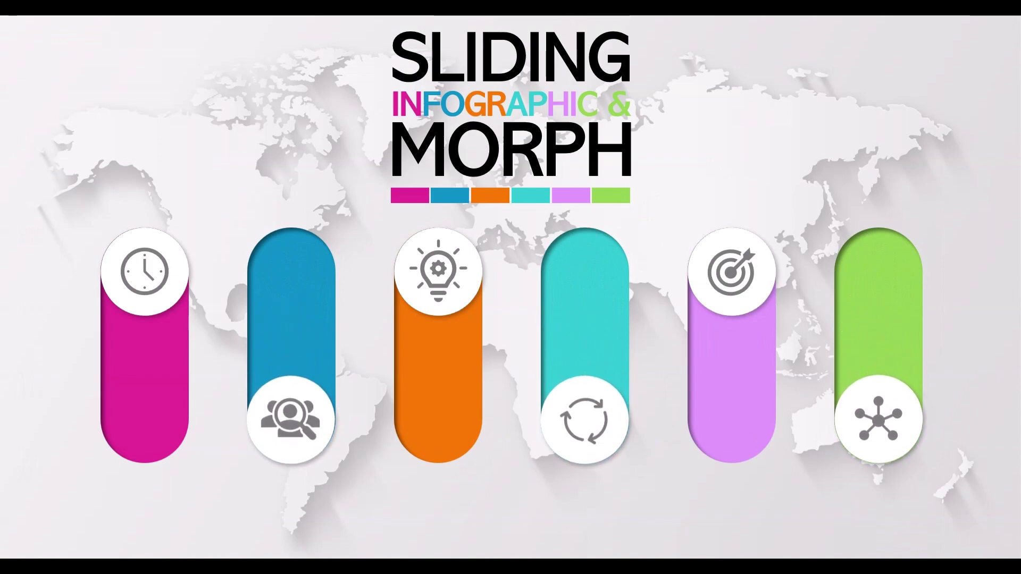
{"action": "key", "text": "Right"}
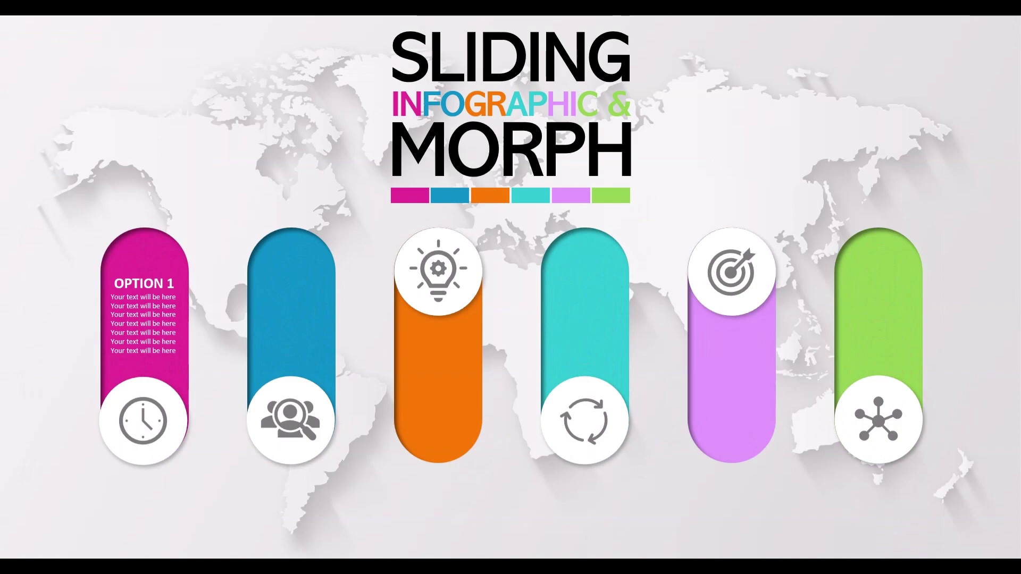
{"action": "key", "text": "Right"}
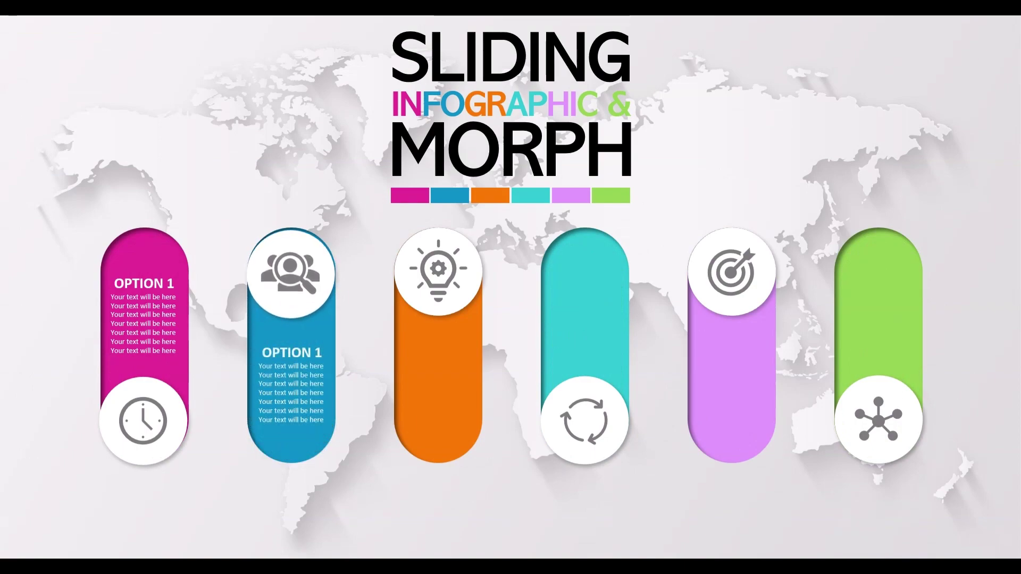
{"action": "key", "text": "Right"}
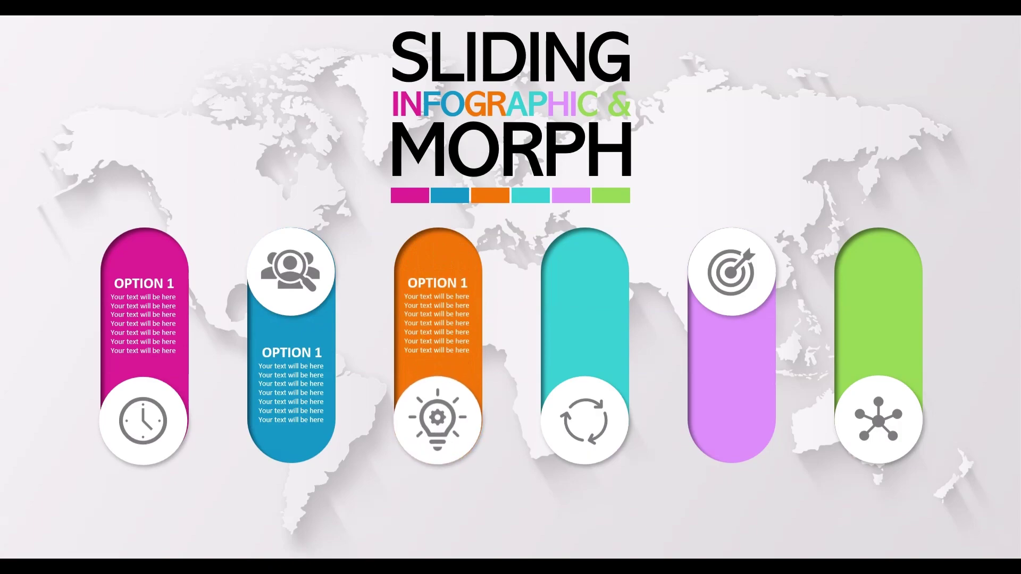
{"action": "key", "text": "Right"}
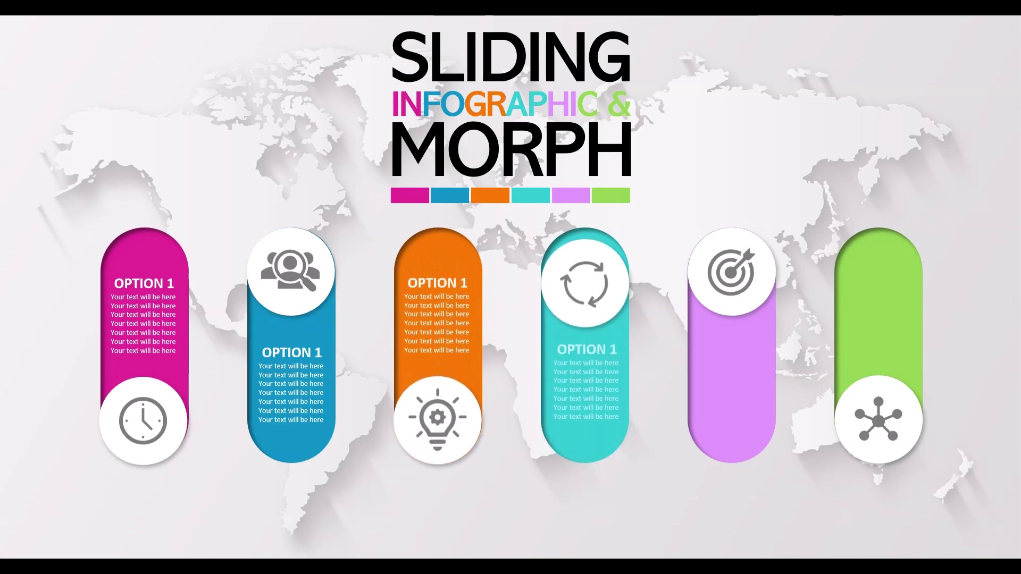
{"action": "key", "text": "Right"}
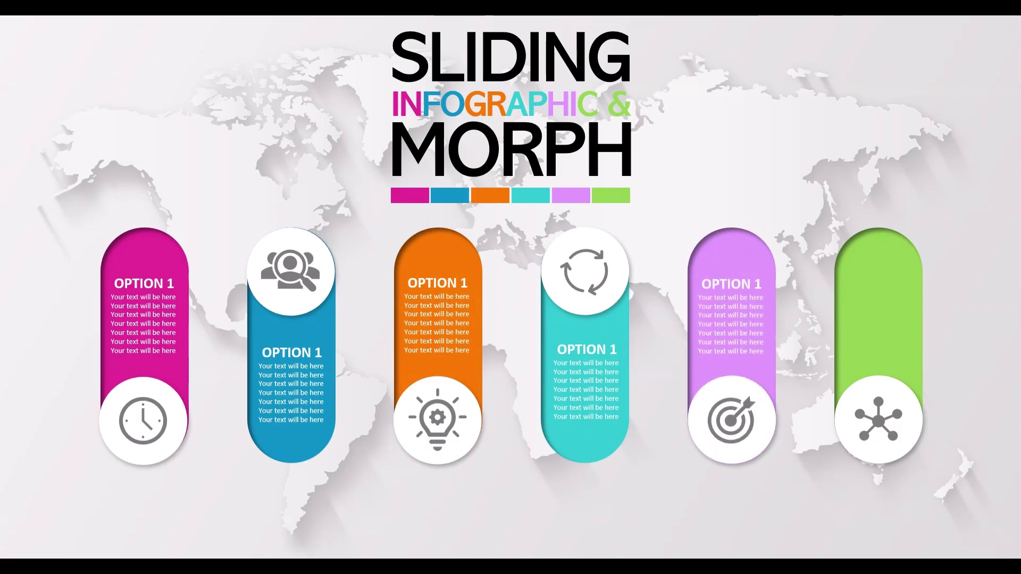
{"action": "key", "text": "Right"}
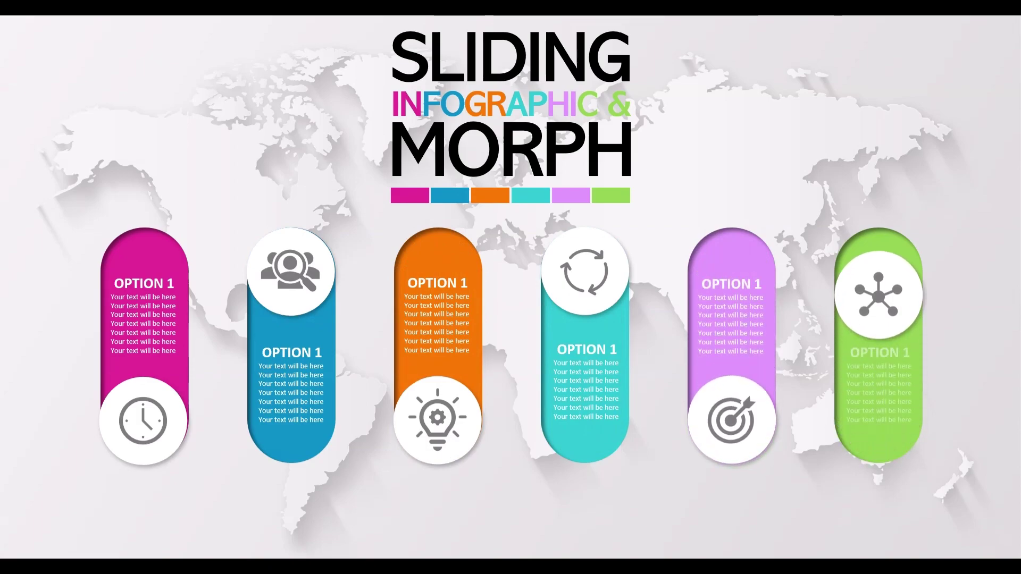
{"action": "key", "text": "Right"}
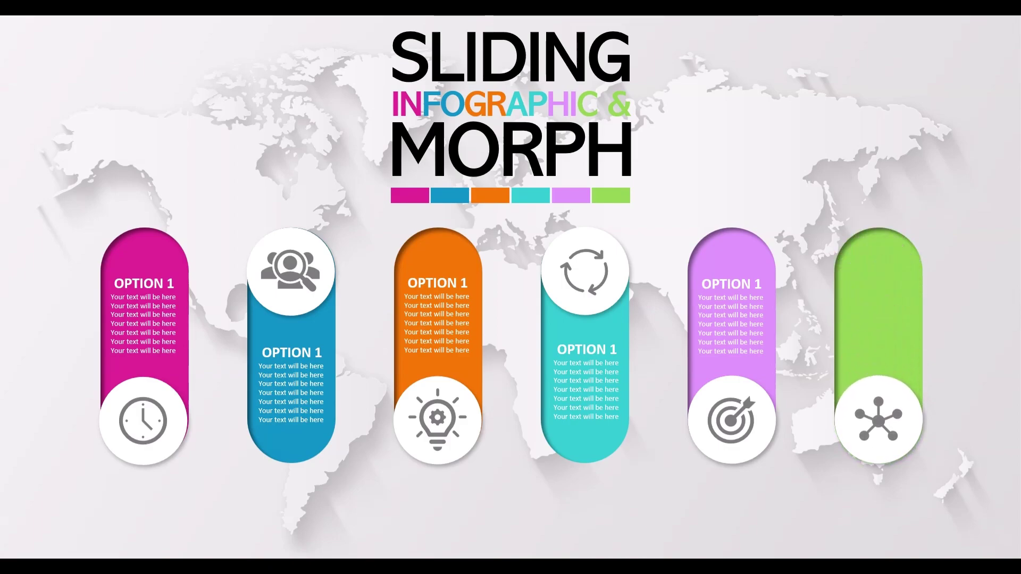
{"action": "key", "text": "Right"}
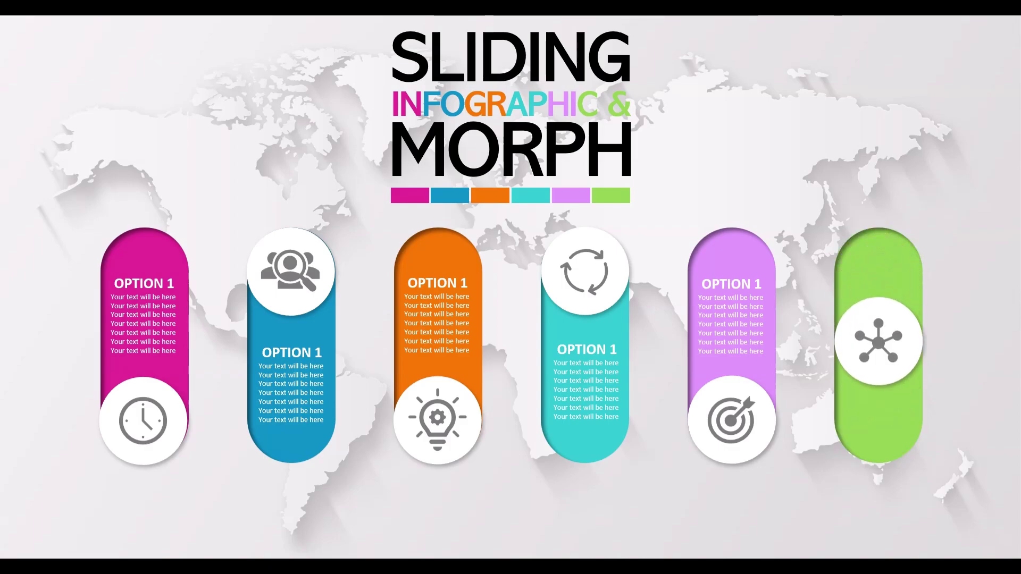